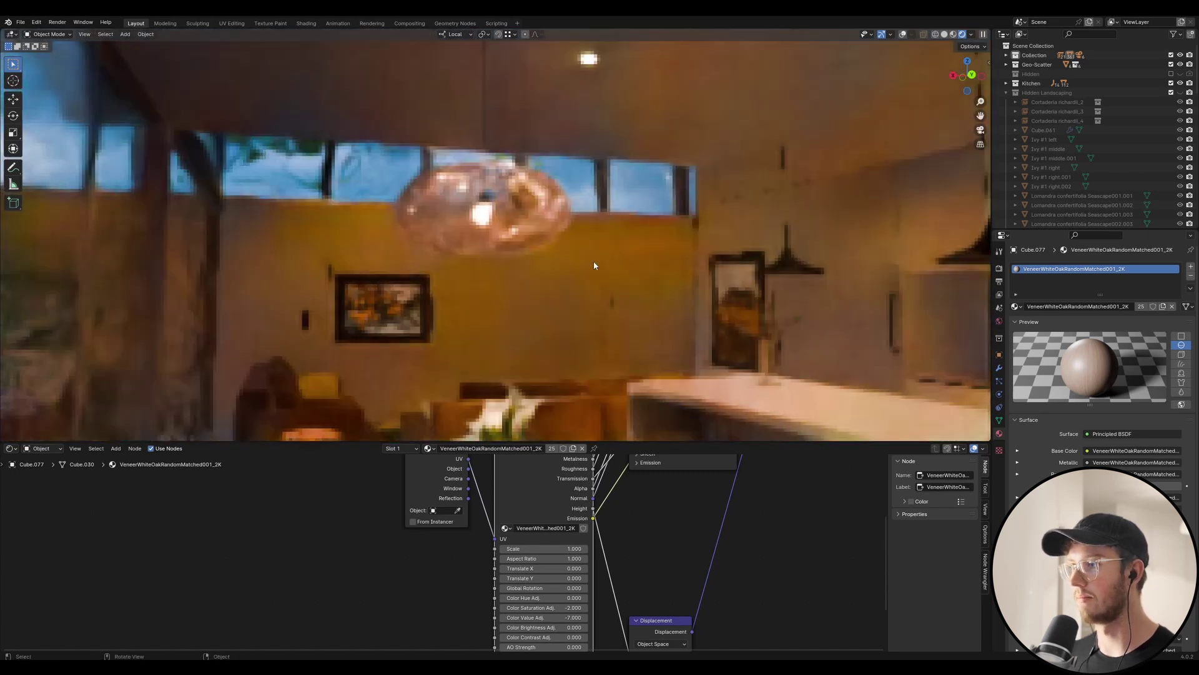
Step: Examine the house's interior walls, ceiling and lighting in the rendered view, ending back at the camera view
scroll(625, 256, up, 5)
shift+middle_drag(674, 305, 737, 269)
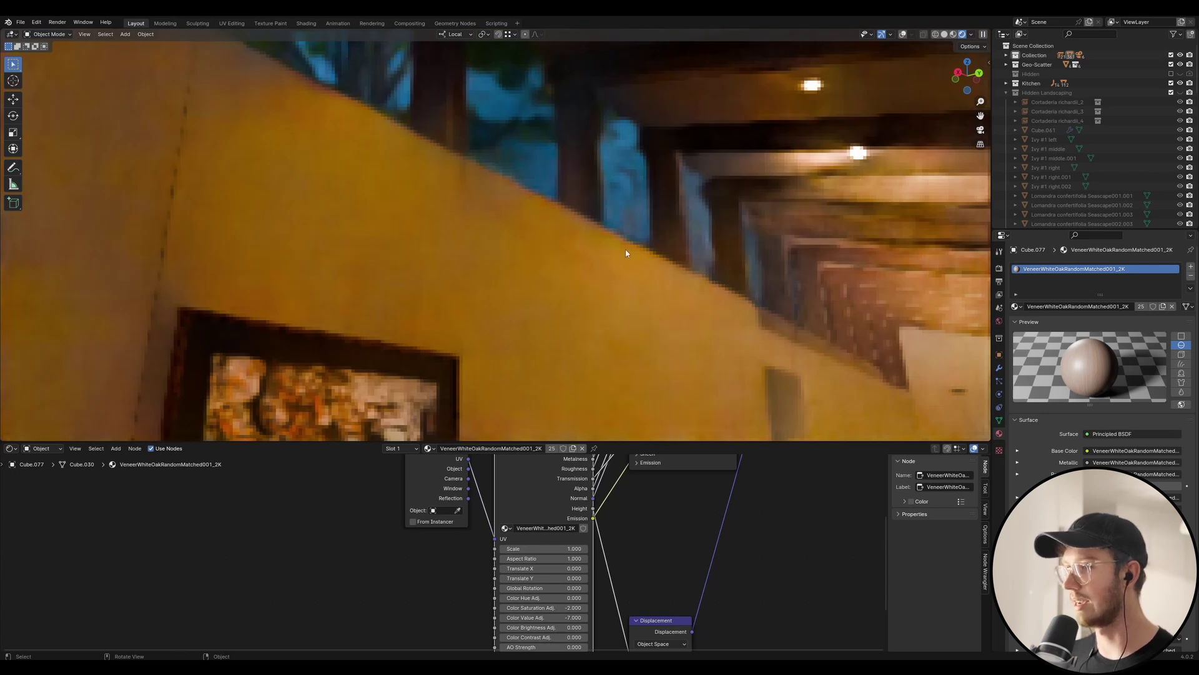
middle_drag(626, 250, 312, 276)
scroll(577, 253, down, 7)
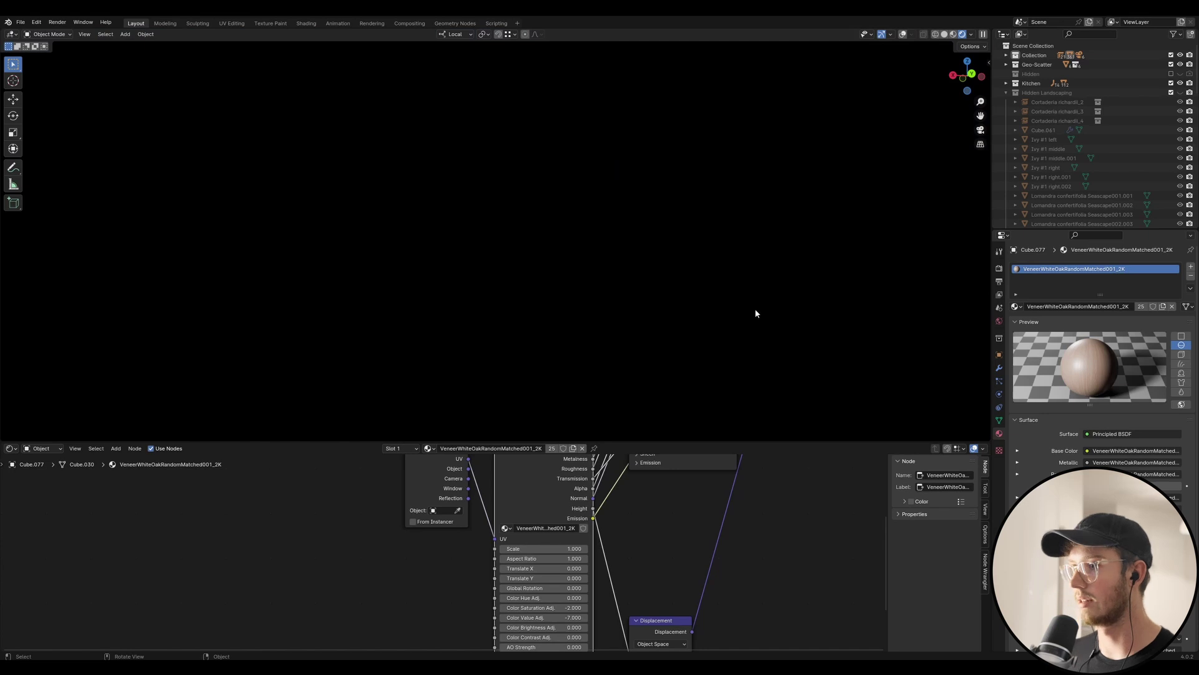
middle_drag(756, 313, 545, 321)
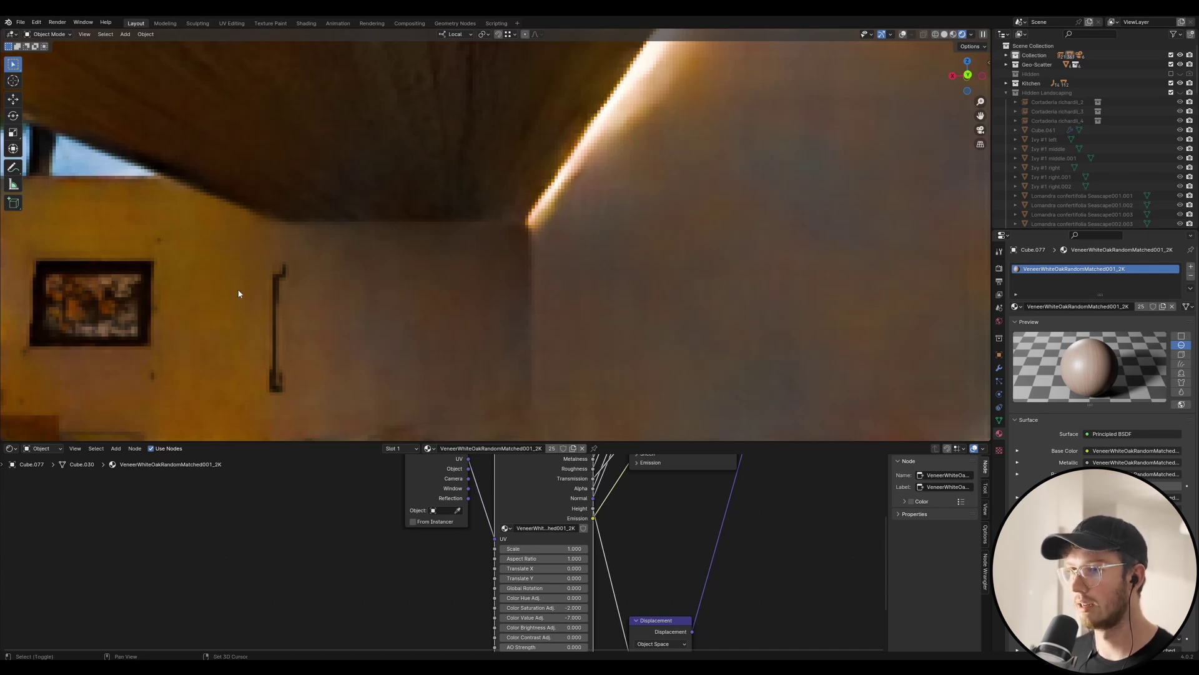
shift+middle_drag(237, 289, 561, 299)
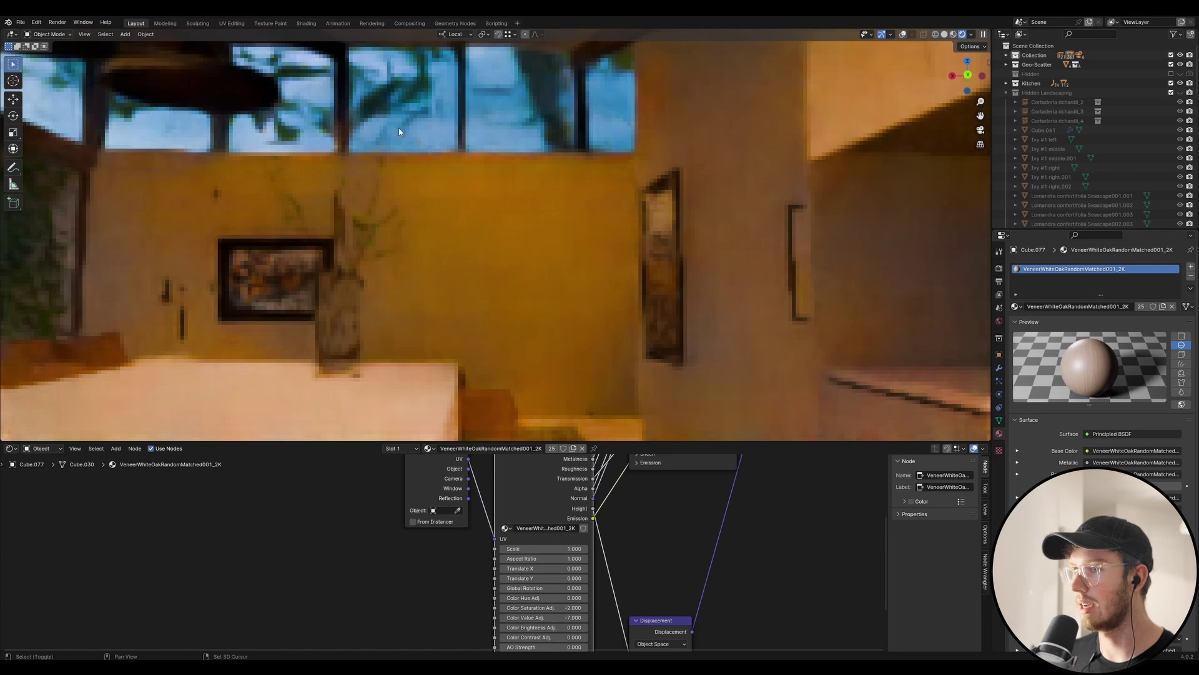
shift+middle_drag(169, 61, 578, 352)
scroll(539, 179, up, 5)
middle_drag(530, 212, 537, 231)
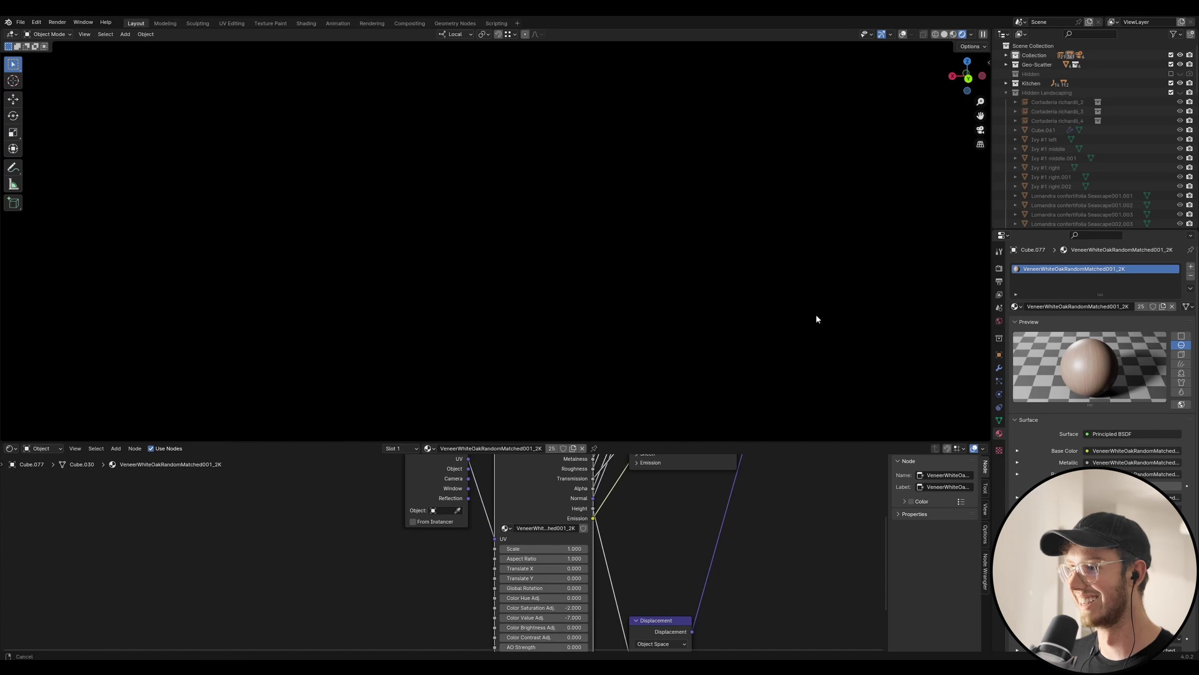
middle_drag(527, 235, 627, 264)
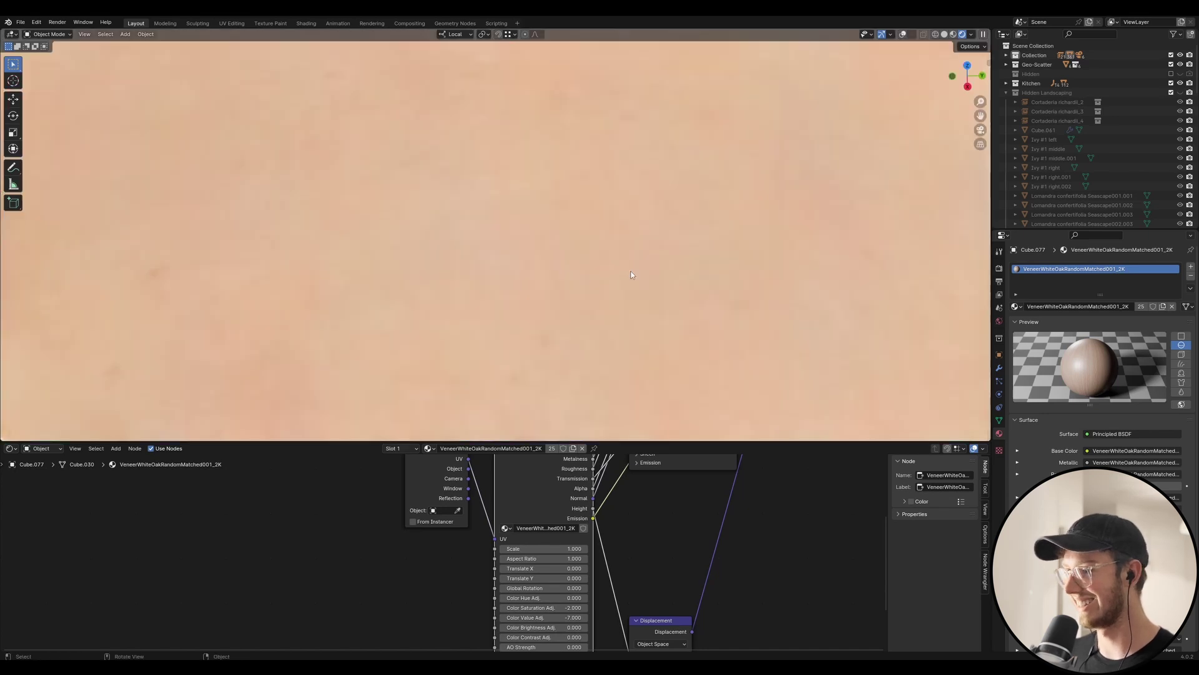
scroll(631, 276, down, 12)
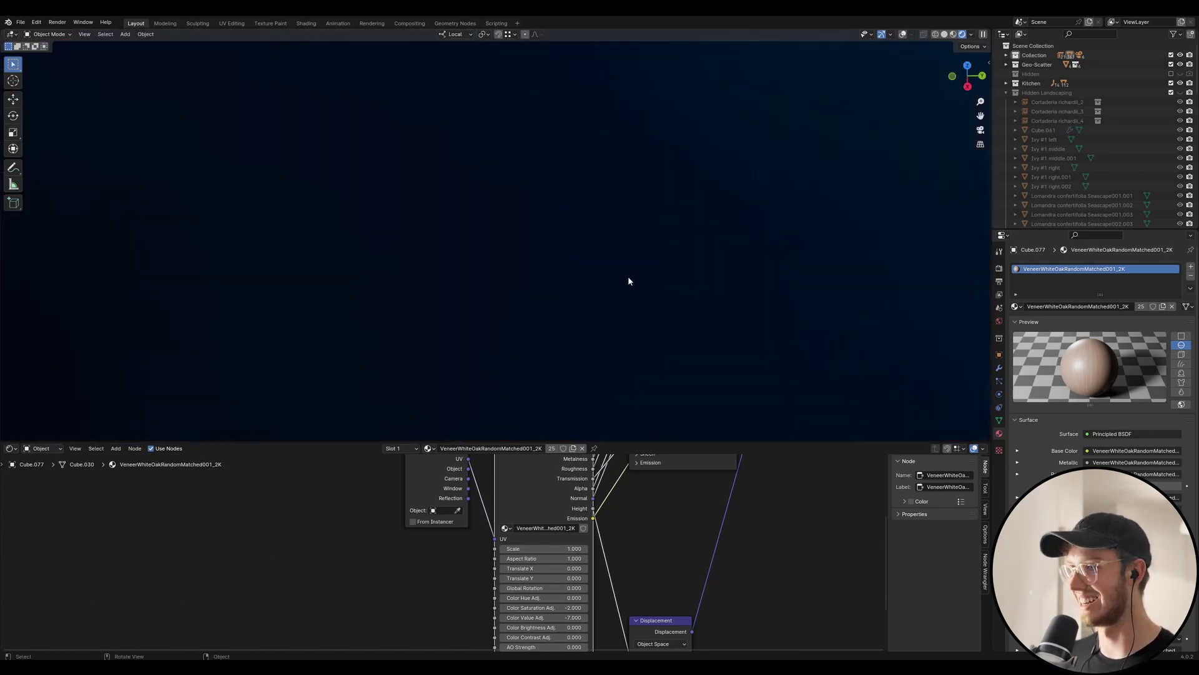
scroll(593, 289, up, 3)
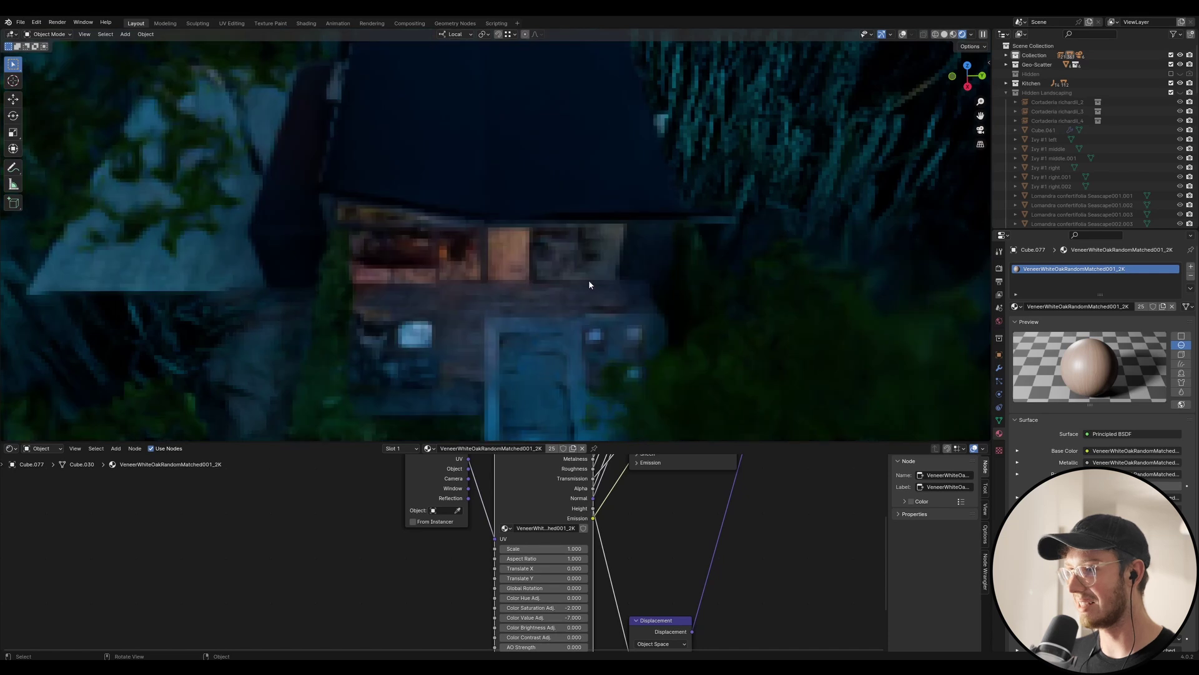
key(KP_0)
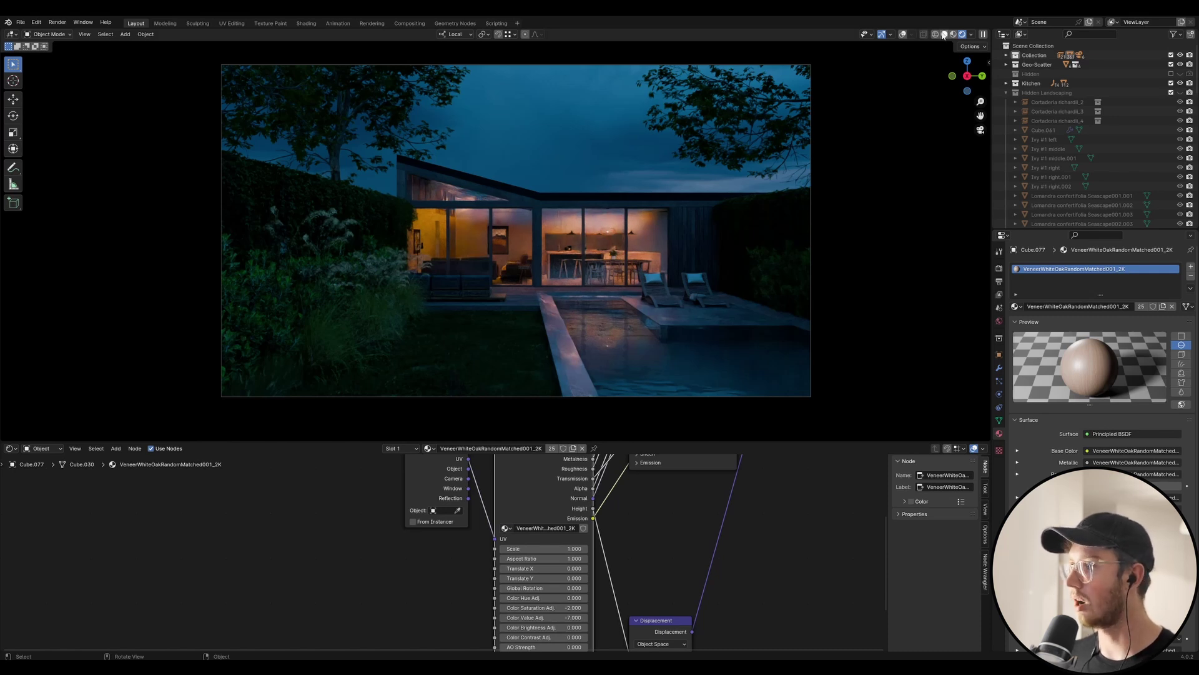
Step: Select the kitchen ceiling downlights in solid shading and turn on the viewport overlays
key(z)
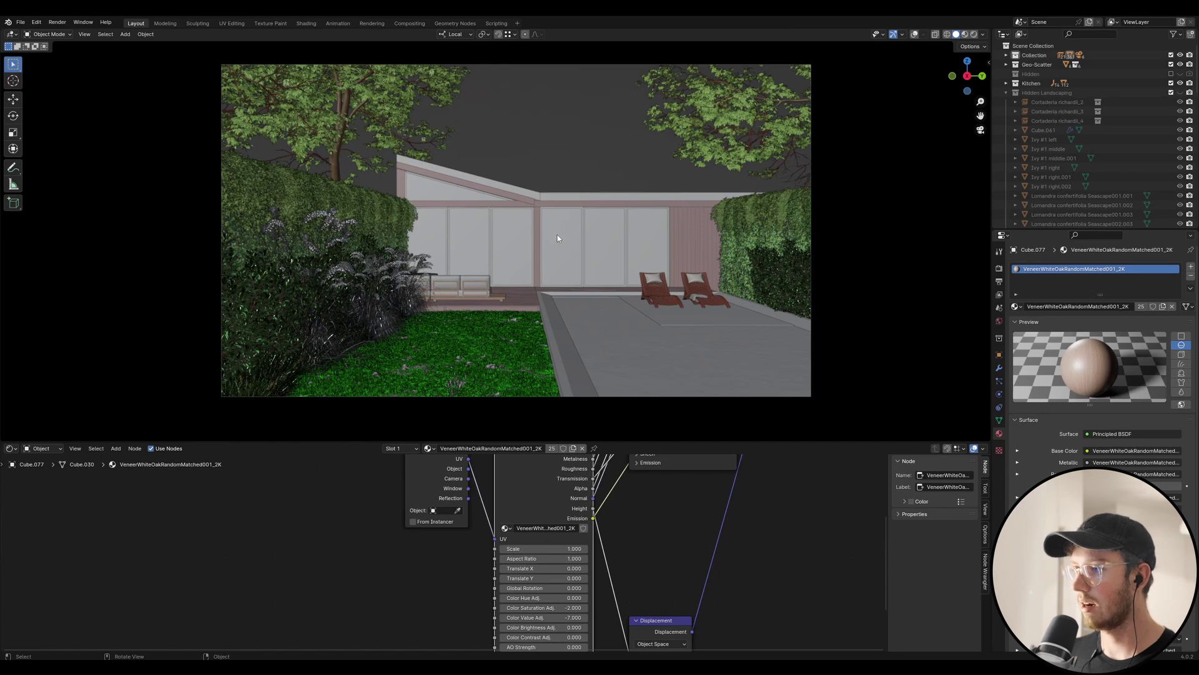
middle_drag(557, 223, 416, 214)
scroll(556, 212, up, 6)
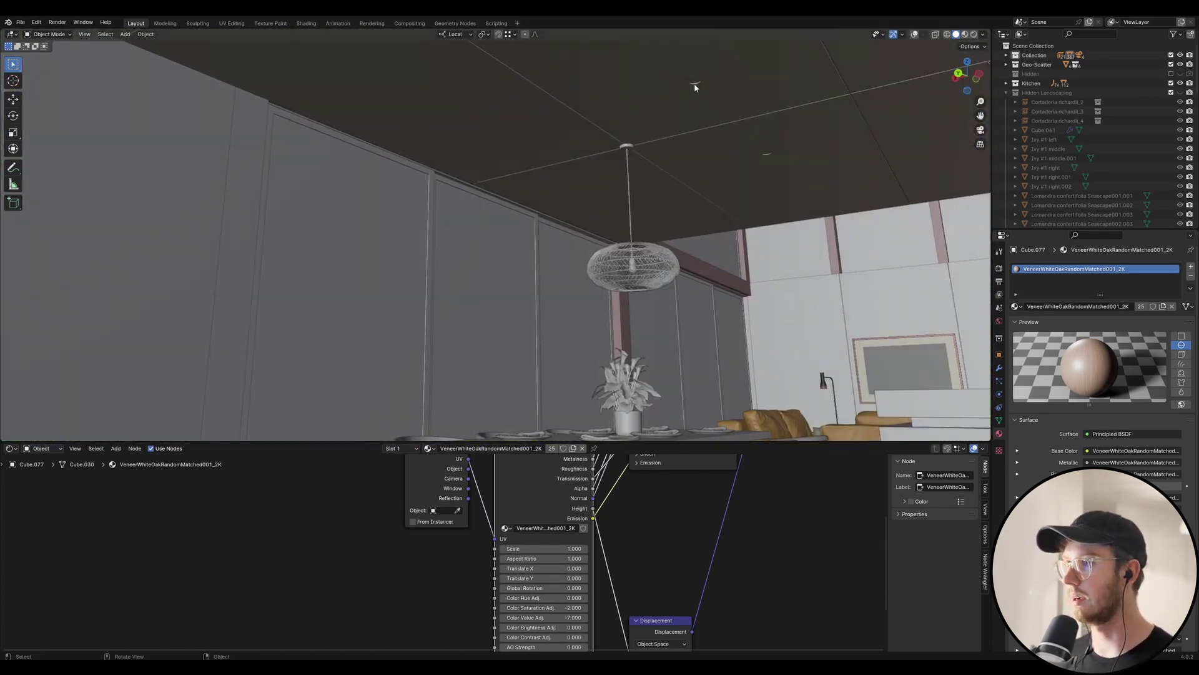
scroll(694, 83, up, 3)
click(675, 81)
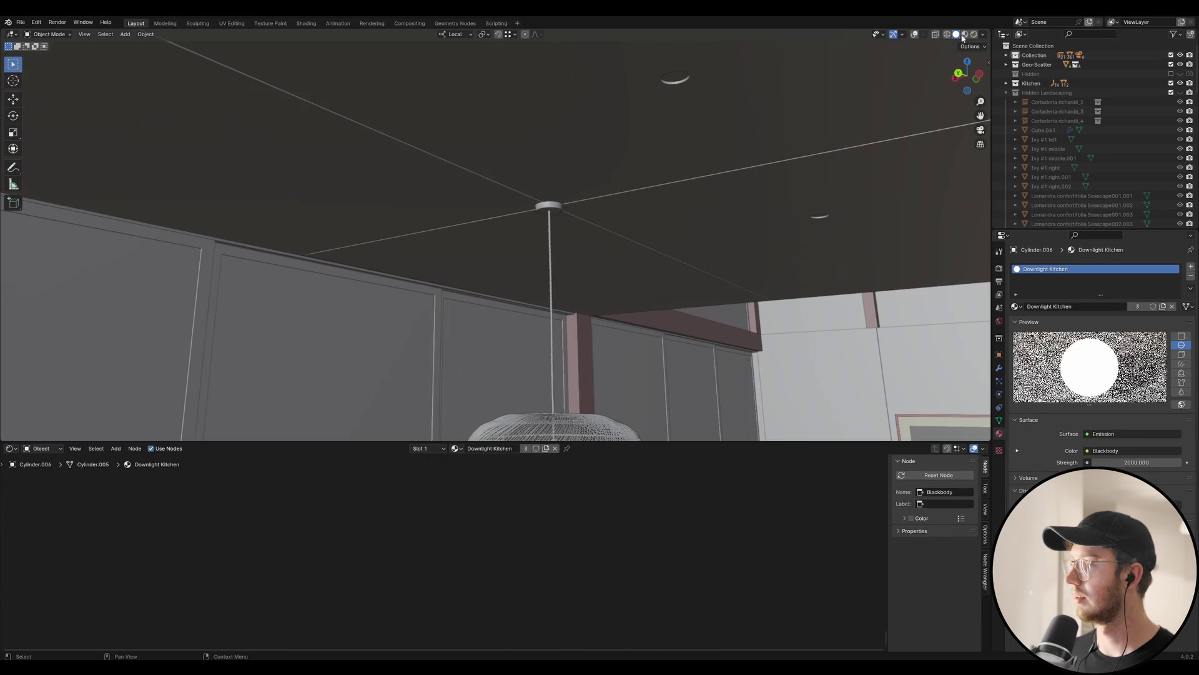
click(915, 35)
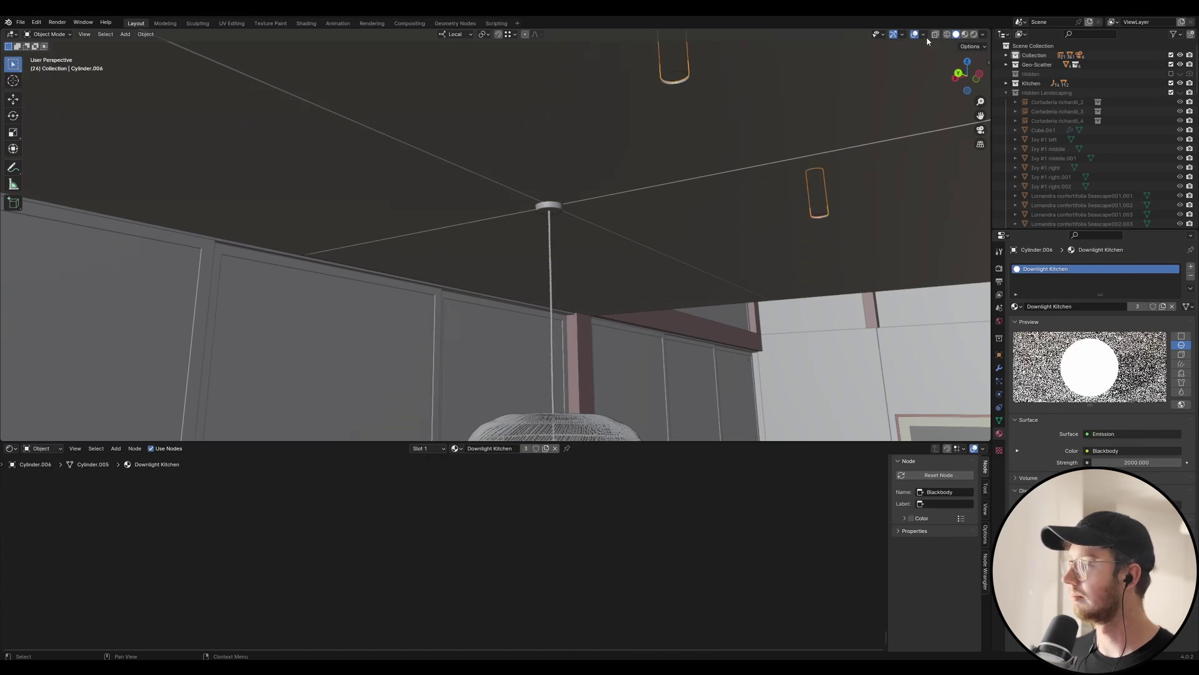
Step: Duplicate the kitchen downlights and move the copies outside over the terrace, along local X and about -2.96 m along local Y
middle_drag(630, 110, 660, 112)
middle_drag(827, 215, 876, 219)
middle_drag(667, 198, 711, 264)
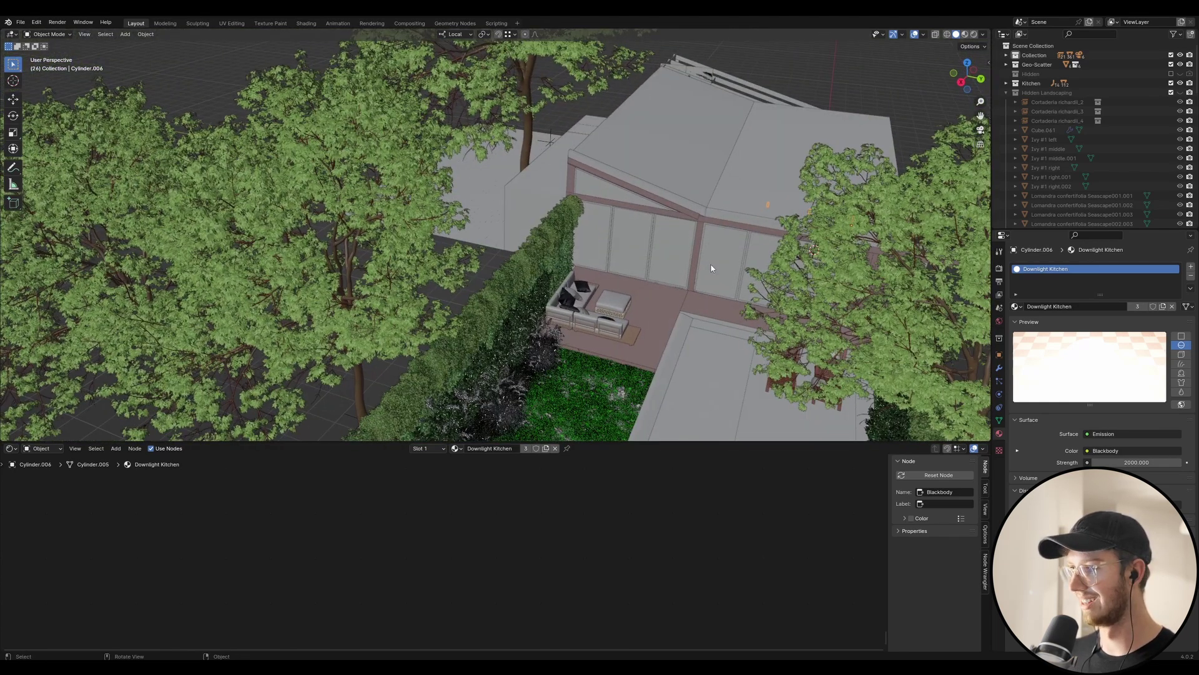
key(shift+d)
key(x)
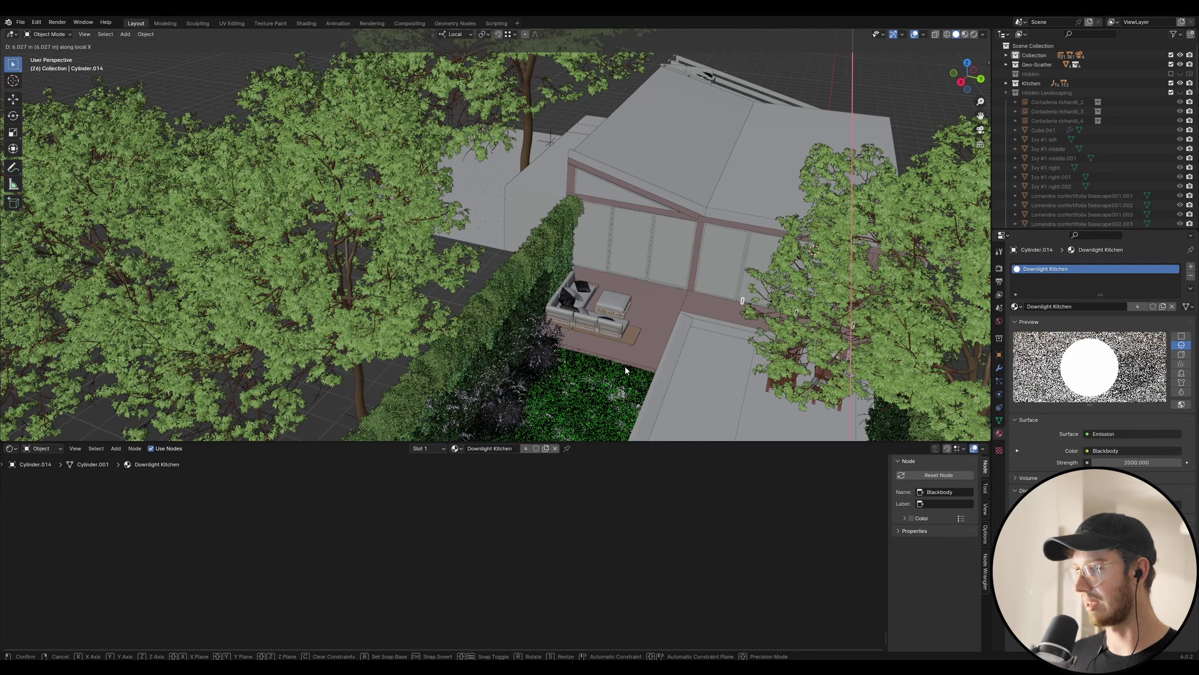
click(625, 365)
key(g)
key(y)
click(665, 306)
Step: Remove the second Array modifier, Array.001, from the duplicated downlight
scroll(696, 270, up, 3)
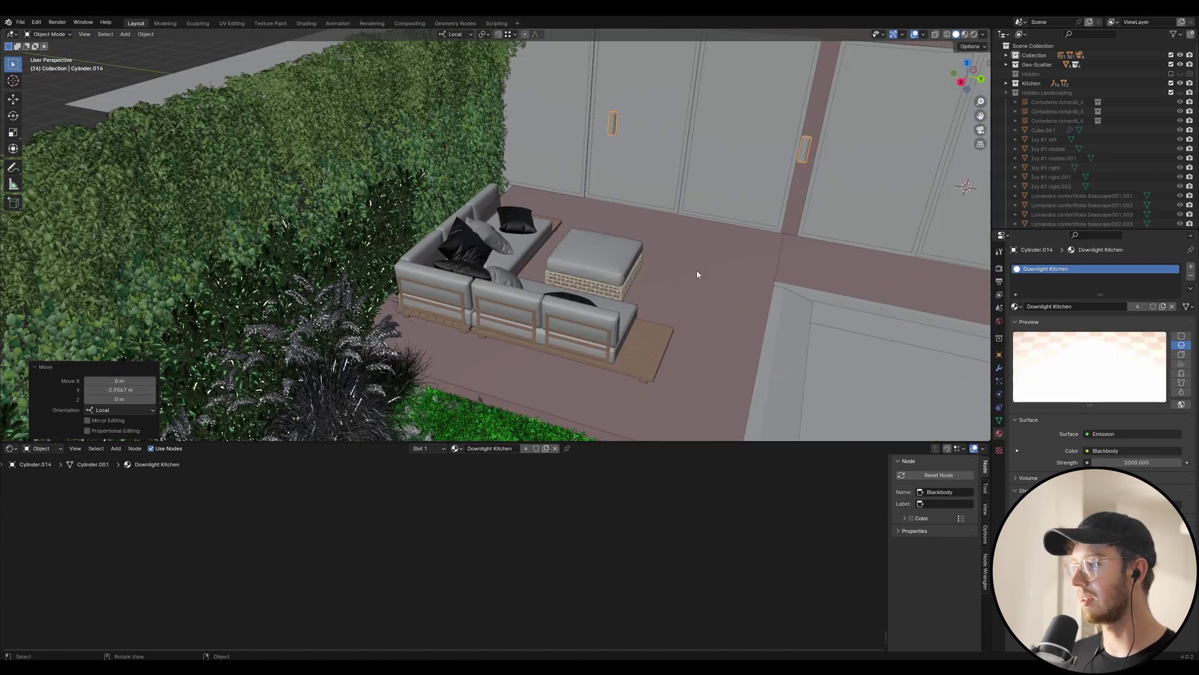
scroll(639, 296, up, 3)
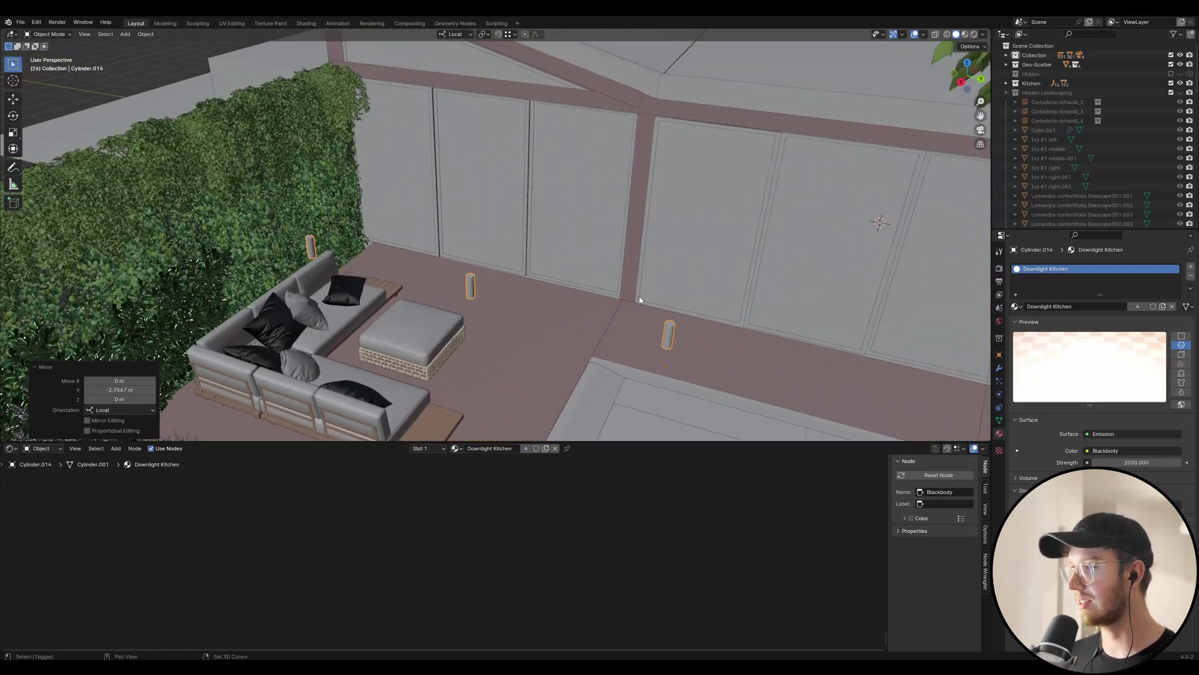
click(999, 368)
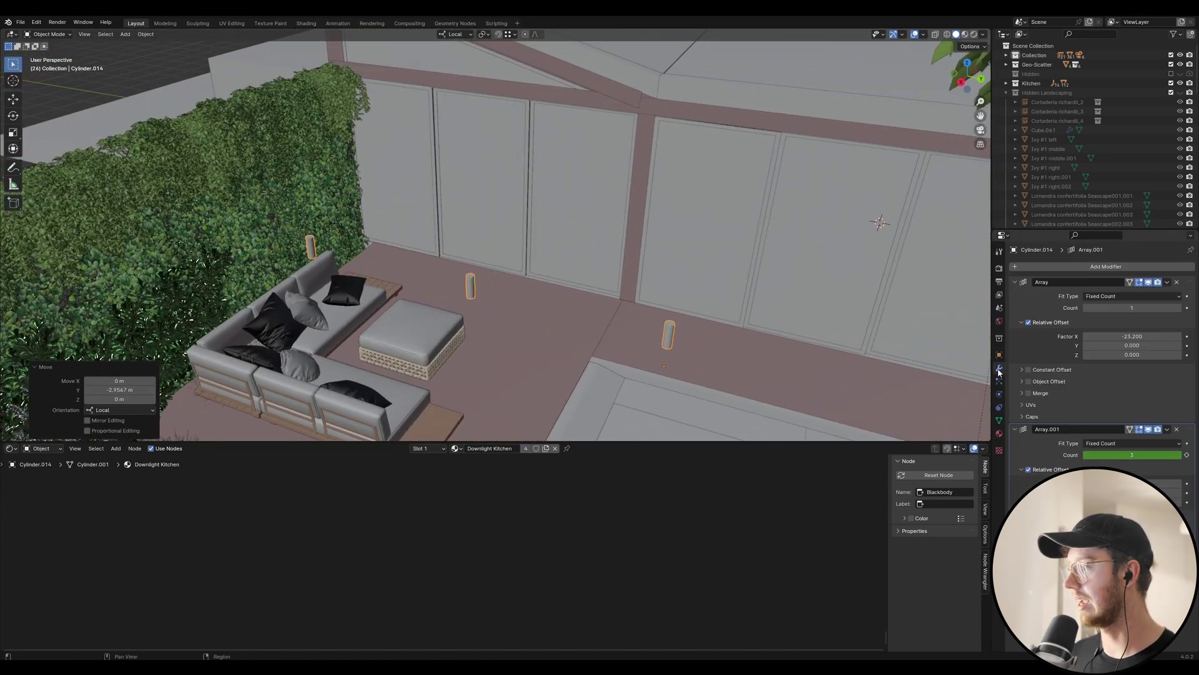
click(1177, 429)
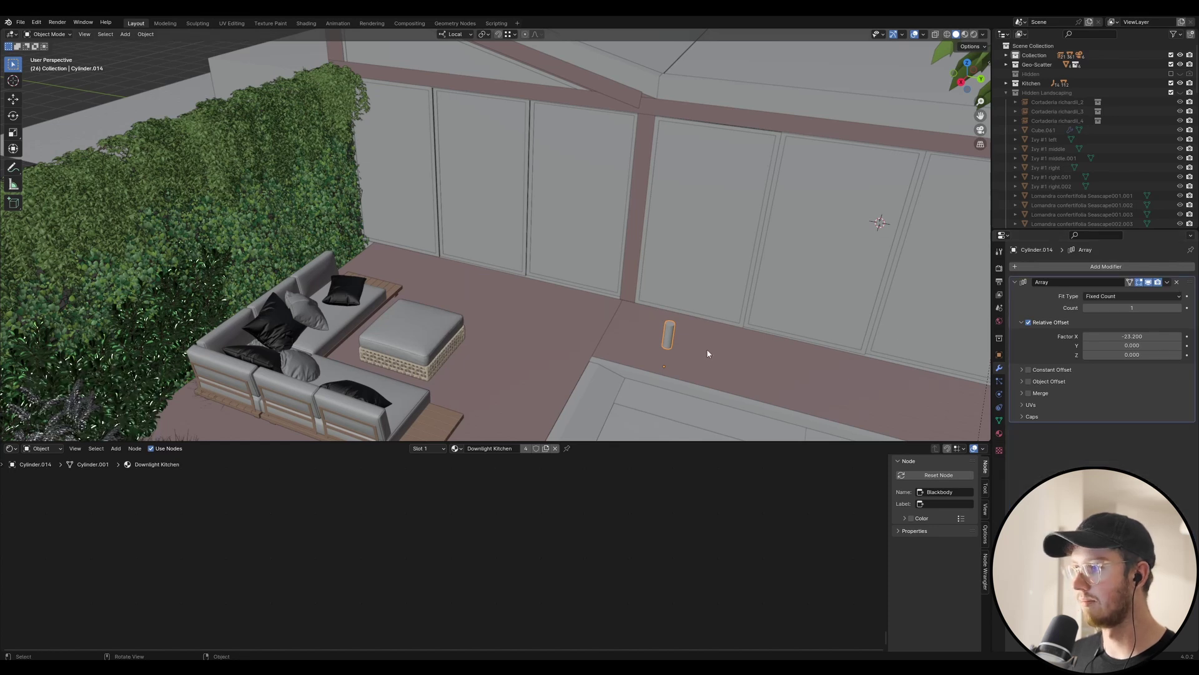
Step: Enter mesh editing on the single downlight cylinder and select its bottom face
scroll(677, 345, up, 6)
middle_drag(651, 328, 650, 326)
scroll(650, 325, down, 3)
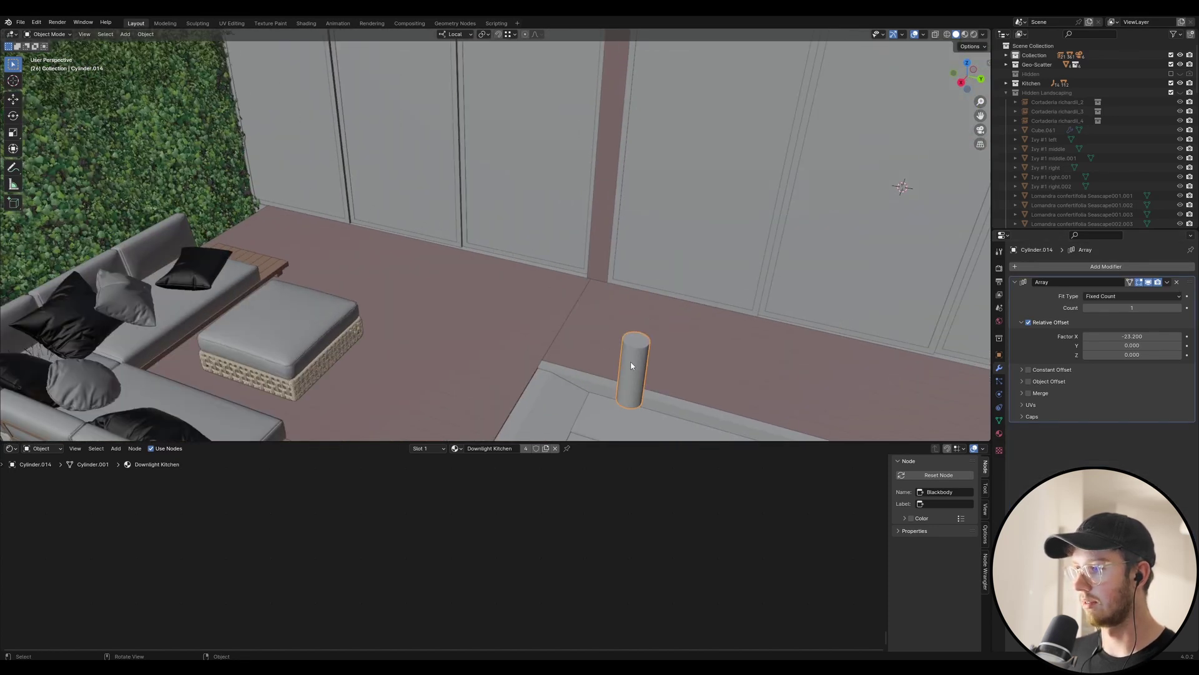
middle_drag(631, 366, 538, 245)
scroll(649, 371, up, 5)
scroll(606, 367, down, 6)
scroll(604, 369, up, 5)
scroll(605, 369, down, 5)
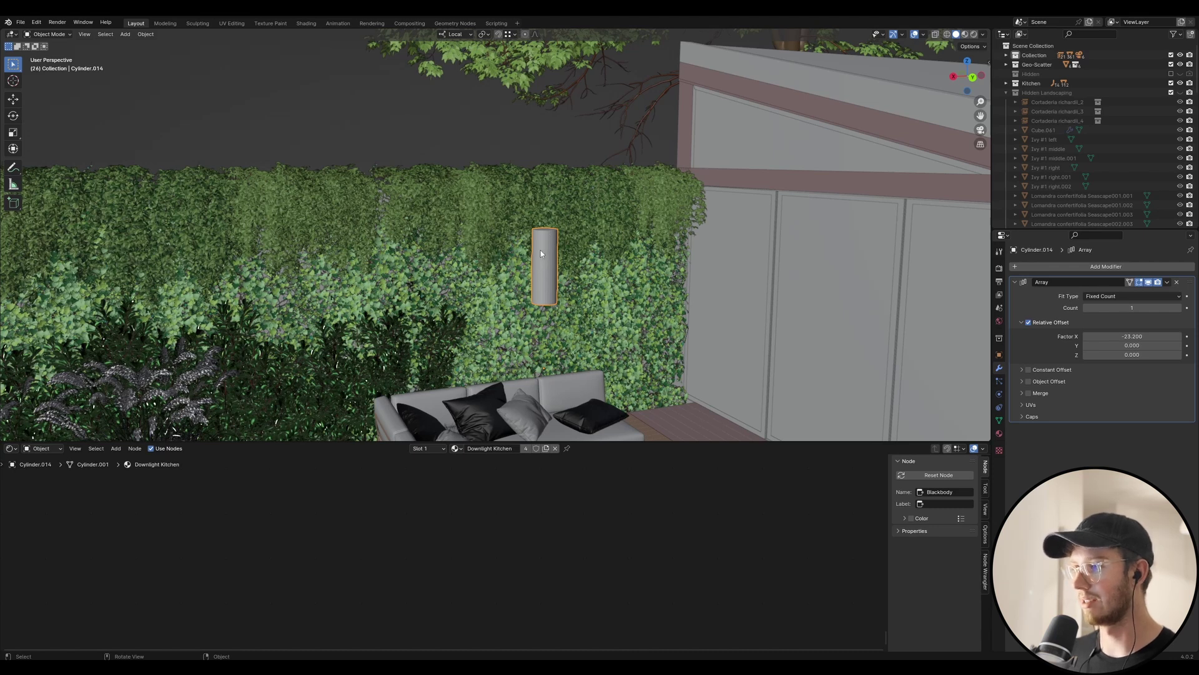
key(Tab)
key(a)
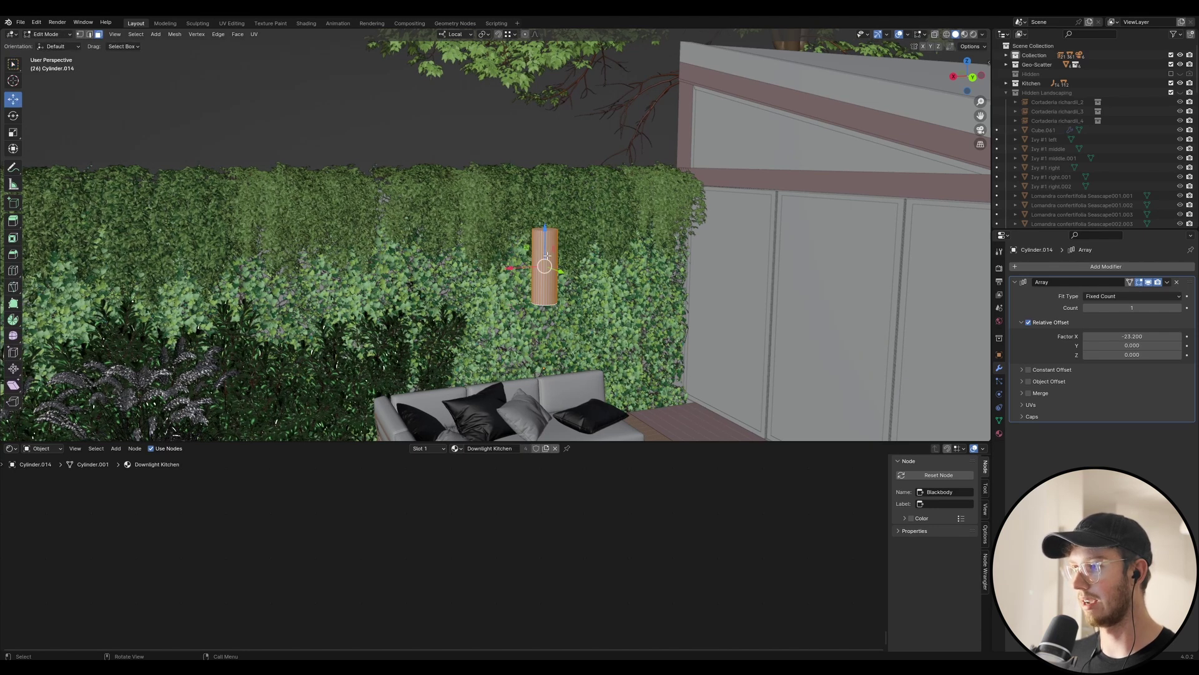
scroll(544, 246, up, 3)
middle_drag(545, 247, 546, 179)
scroll(547, 338, up, 4)
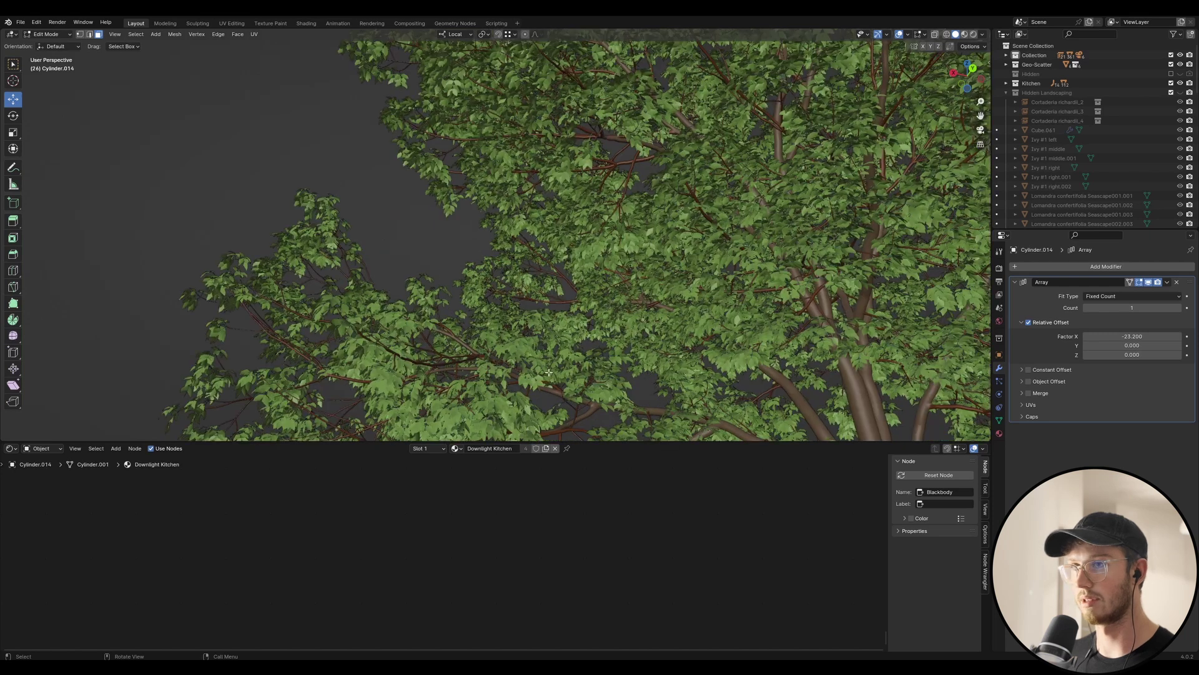
scroll(545, 346, down, 5)
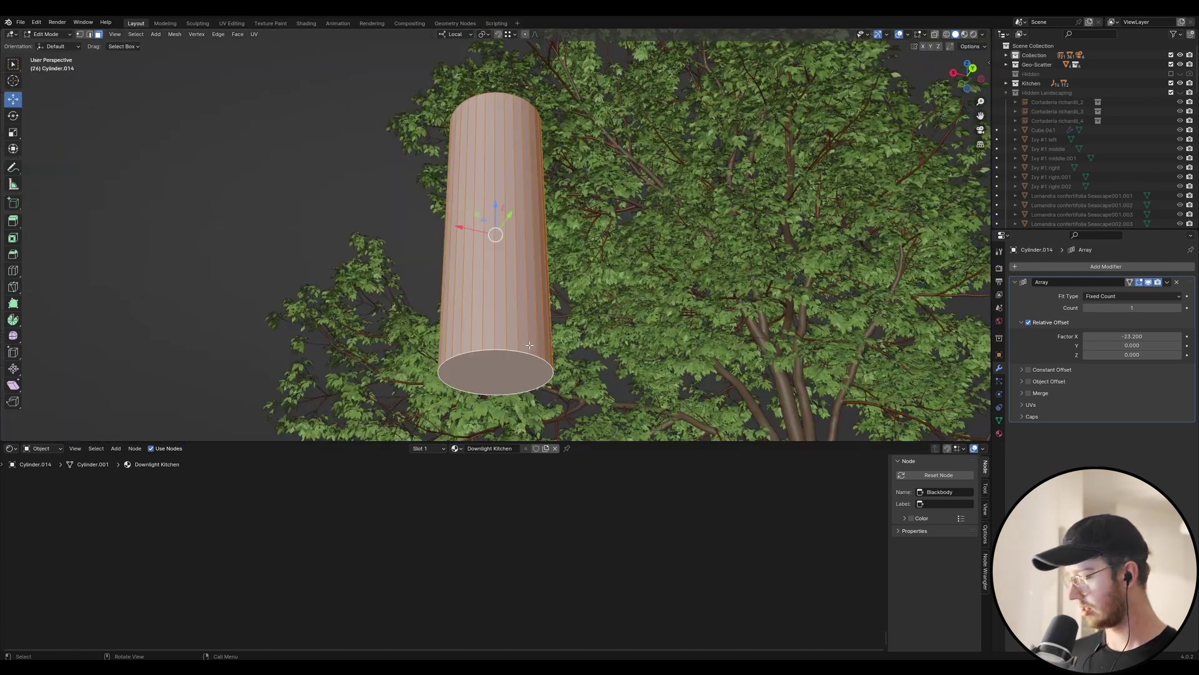
click(505, 374)
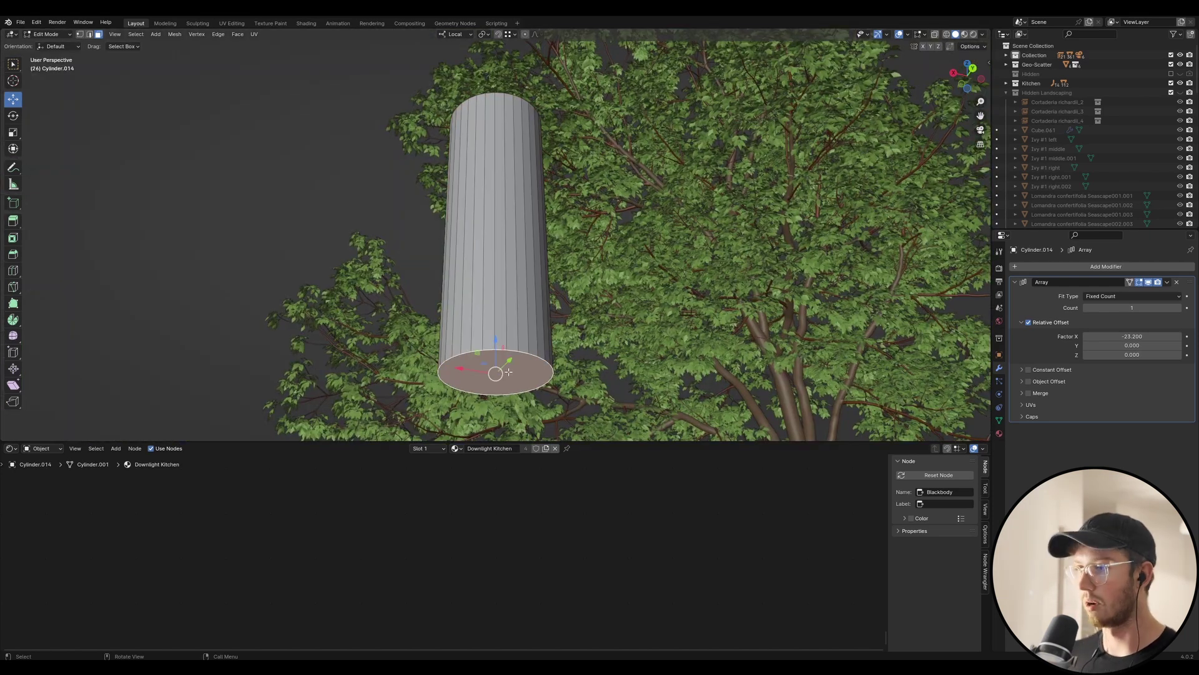
middle_drag(552, 395, 535, 374)
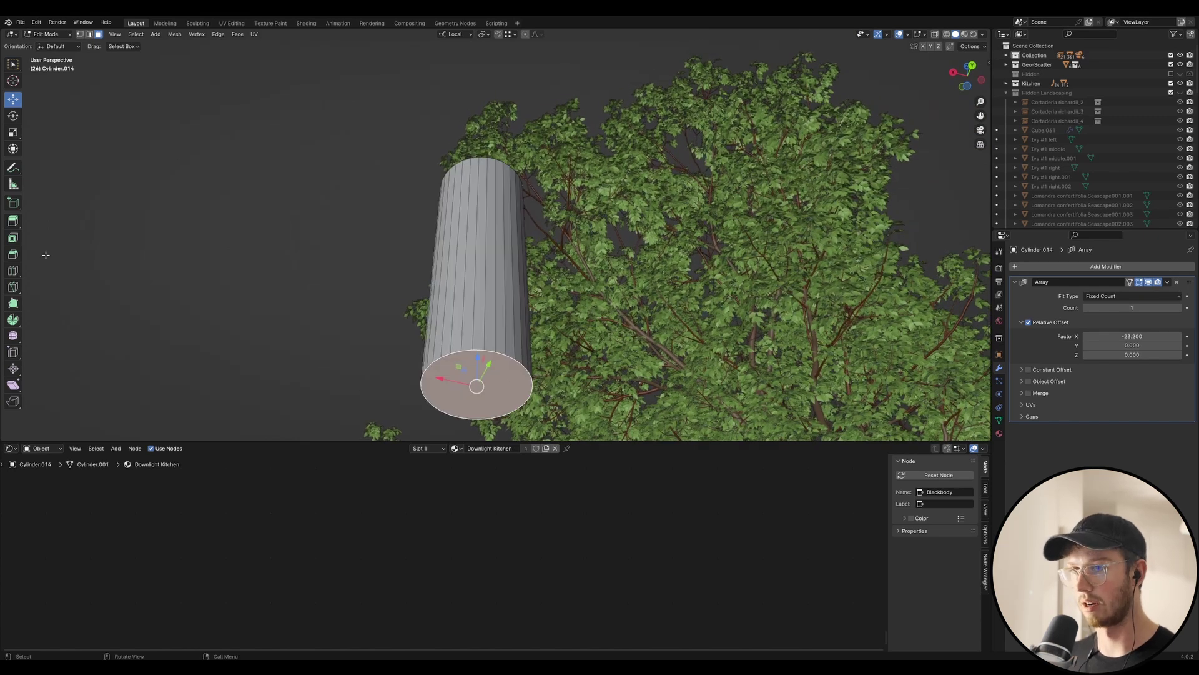
Step: Inset the cylinder's bottom face by about 0.0075 m and extrude the inner face inward into a recess
click(12, 237)
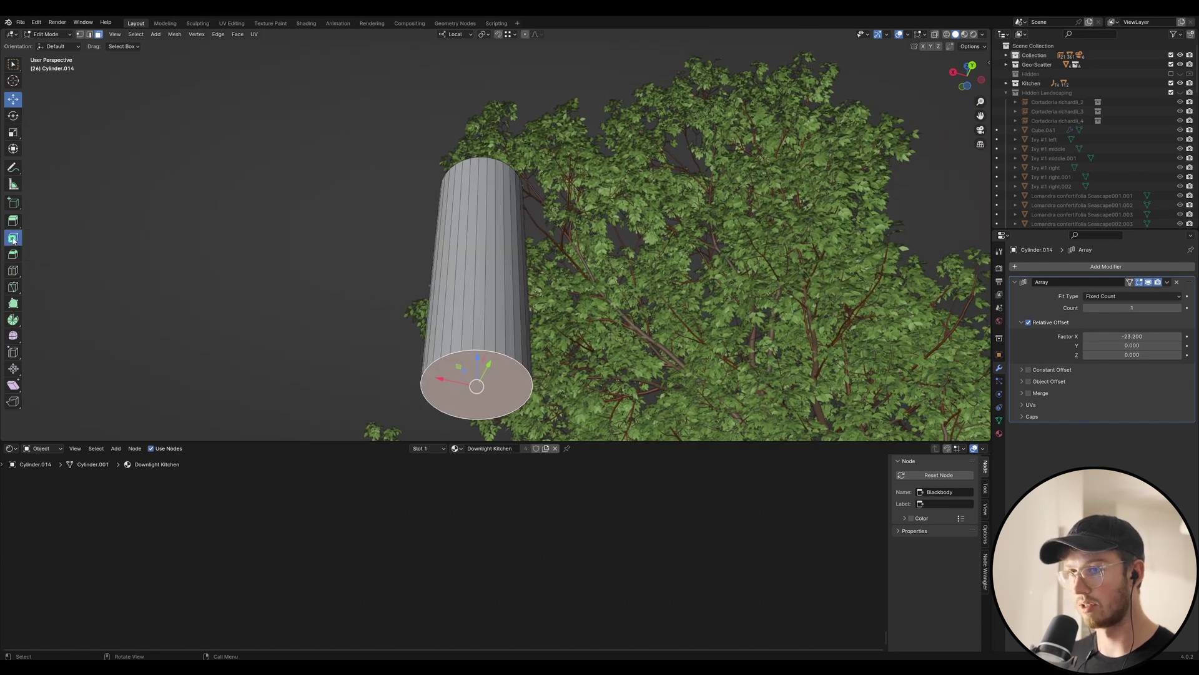
drag(468, 396, 509, 402)
click(510, 403)
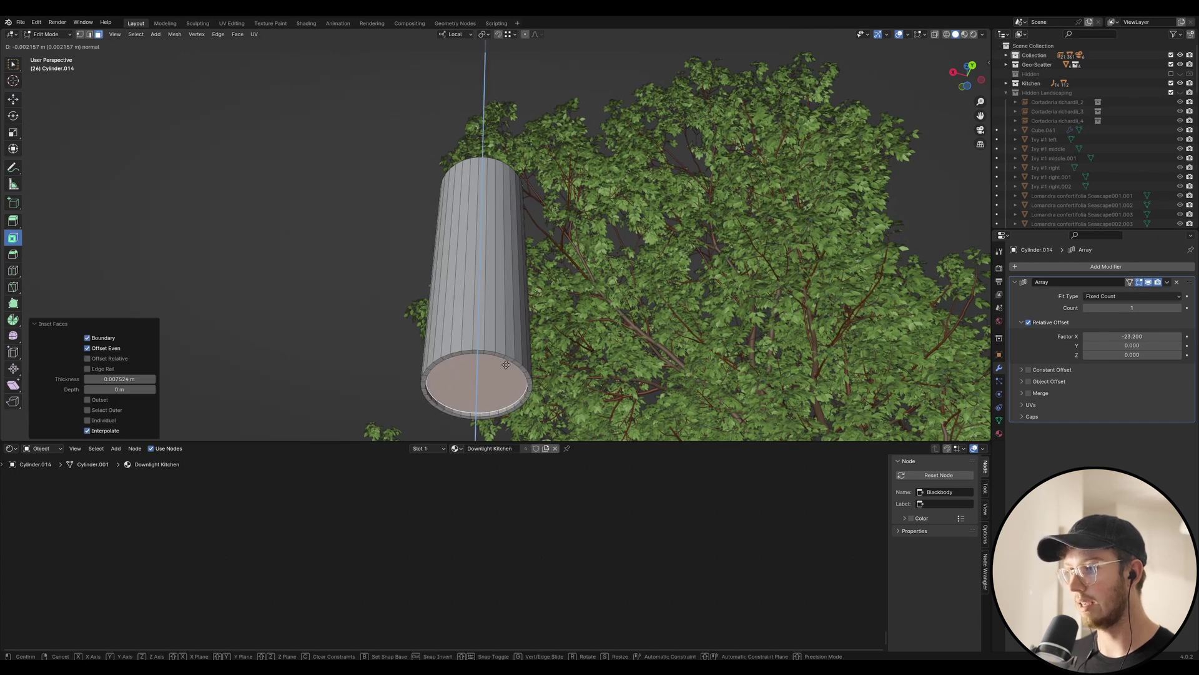
key(e)
click(505, 326)
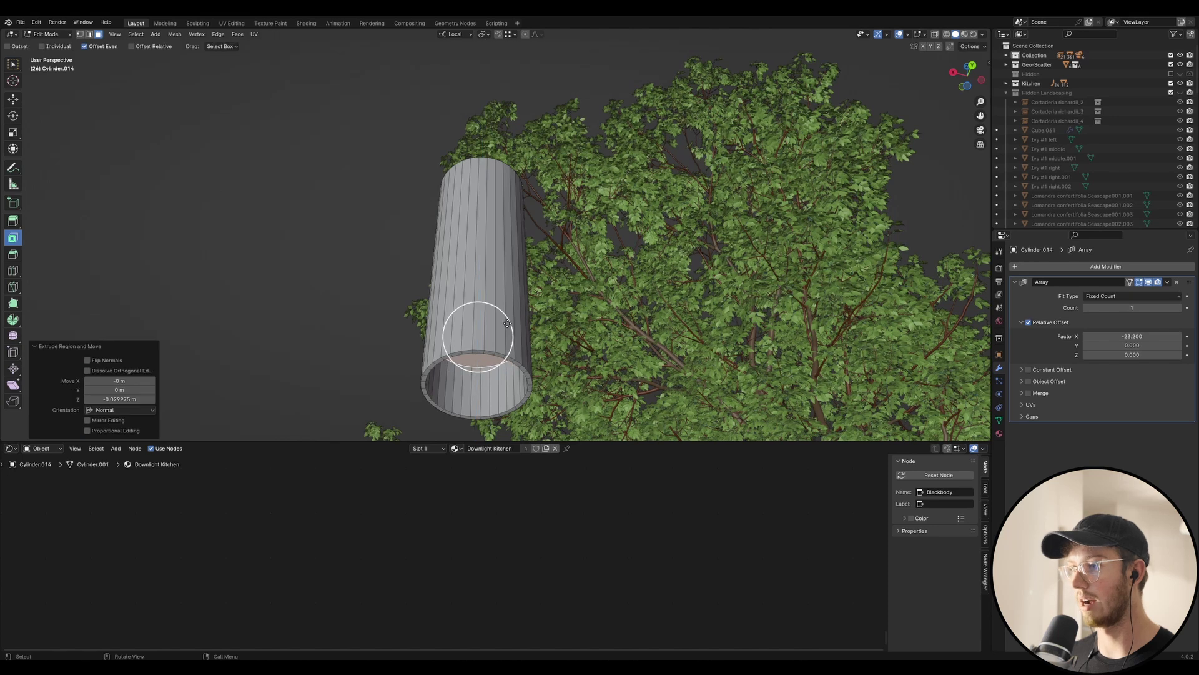
key(Tab)
middle_drag(486, 386, 484, 360)
Step: Add a second material slot to the recessed cylinder and make the Downlight Kitchen slot active
click(999, 432)
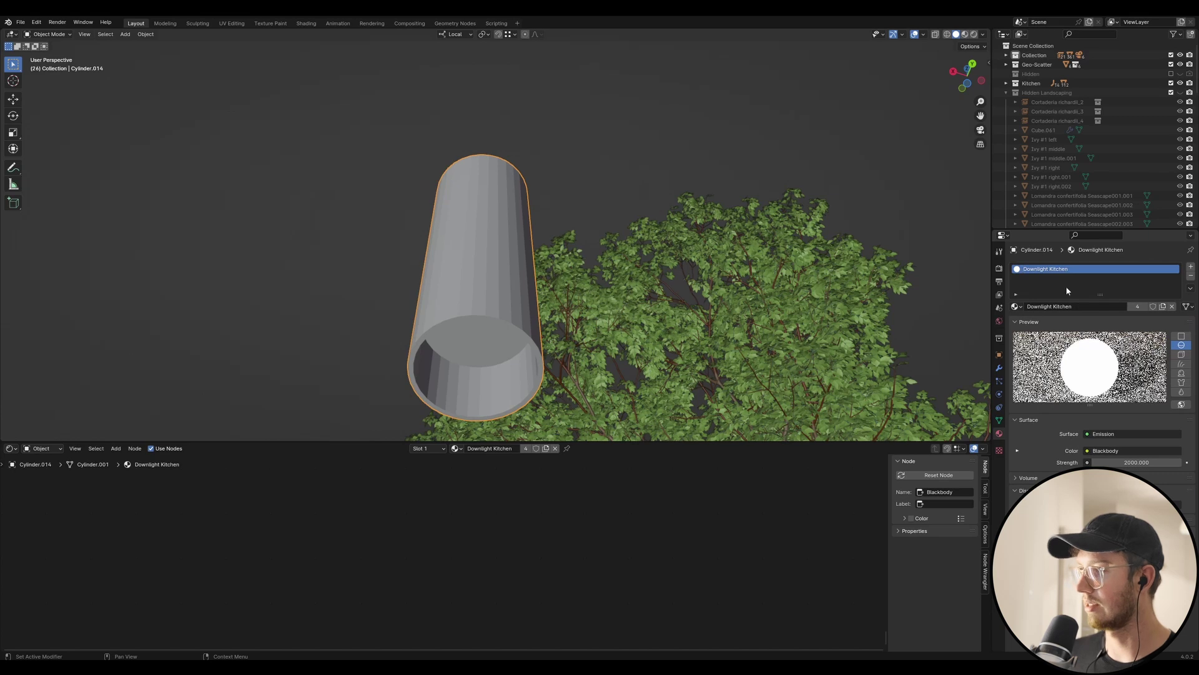
click(1191, 266)
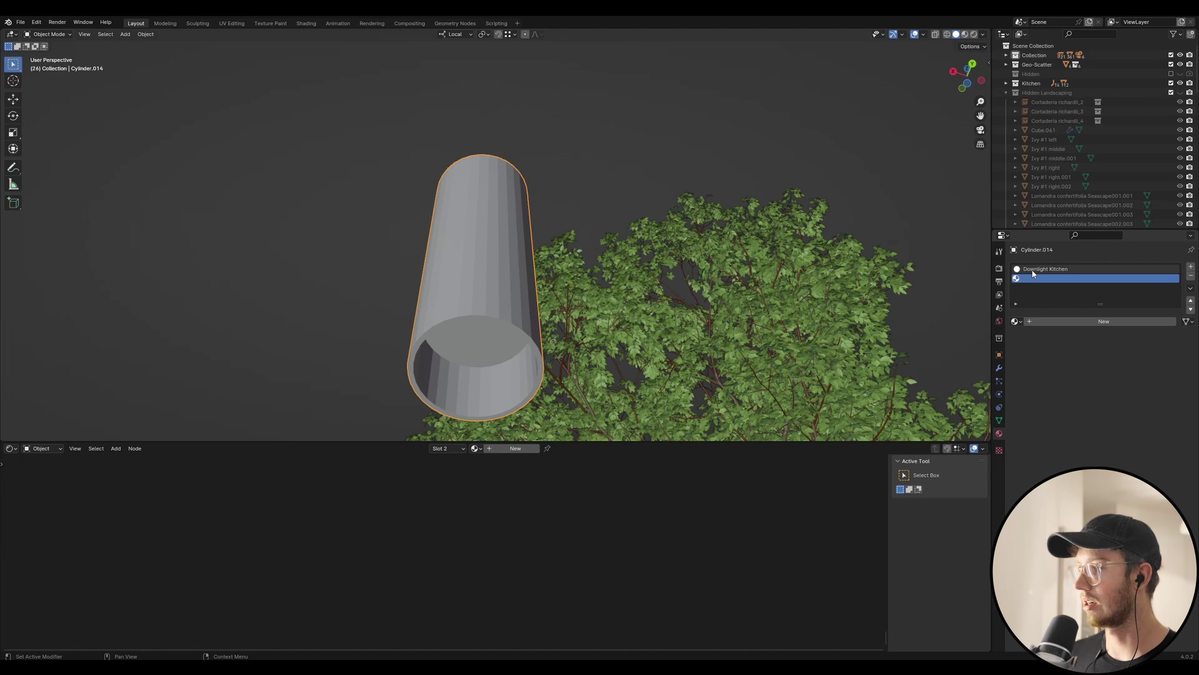
click(1037, 269)
click(1015, 321)
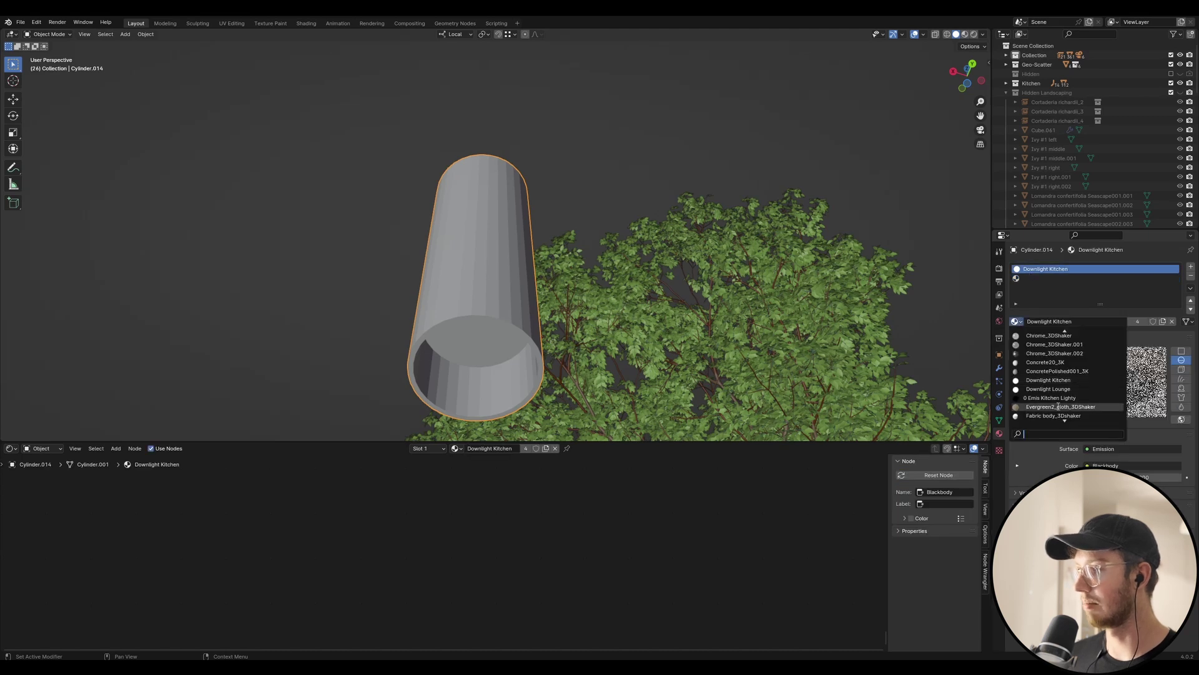
click(1053, 306)
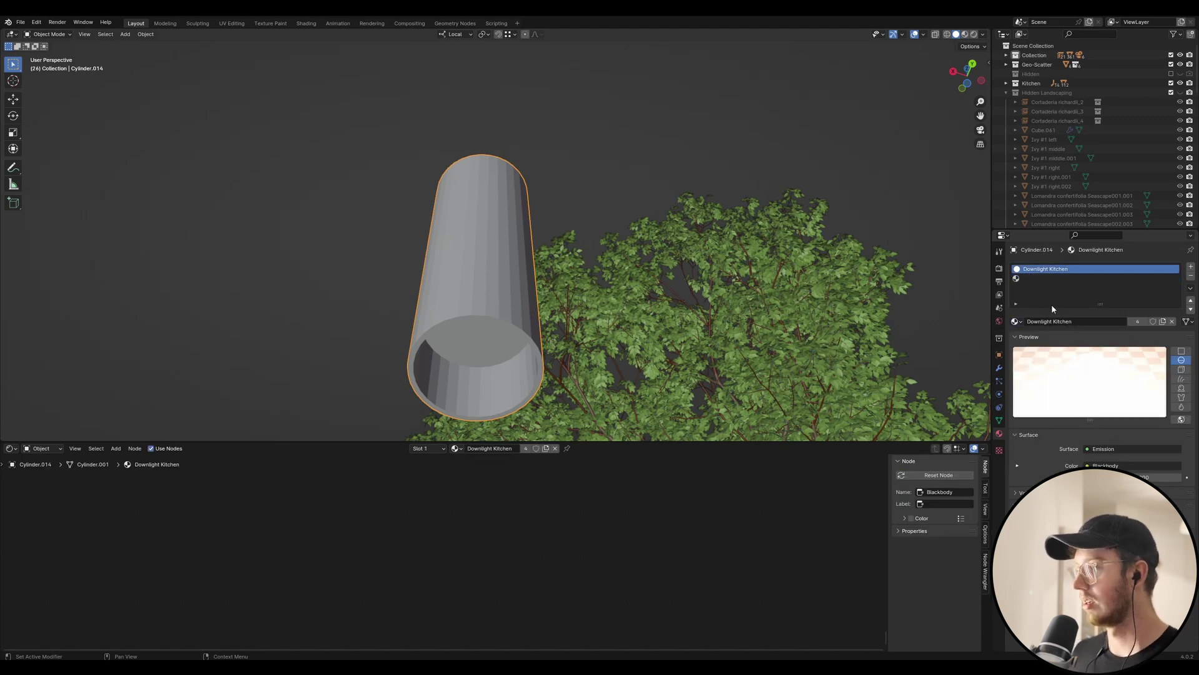
Step: Unlink Downlight Kitchen from the cylinder's first slot and create a new material there
click(554, 448)
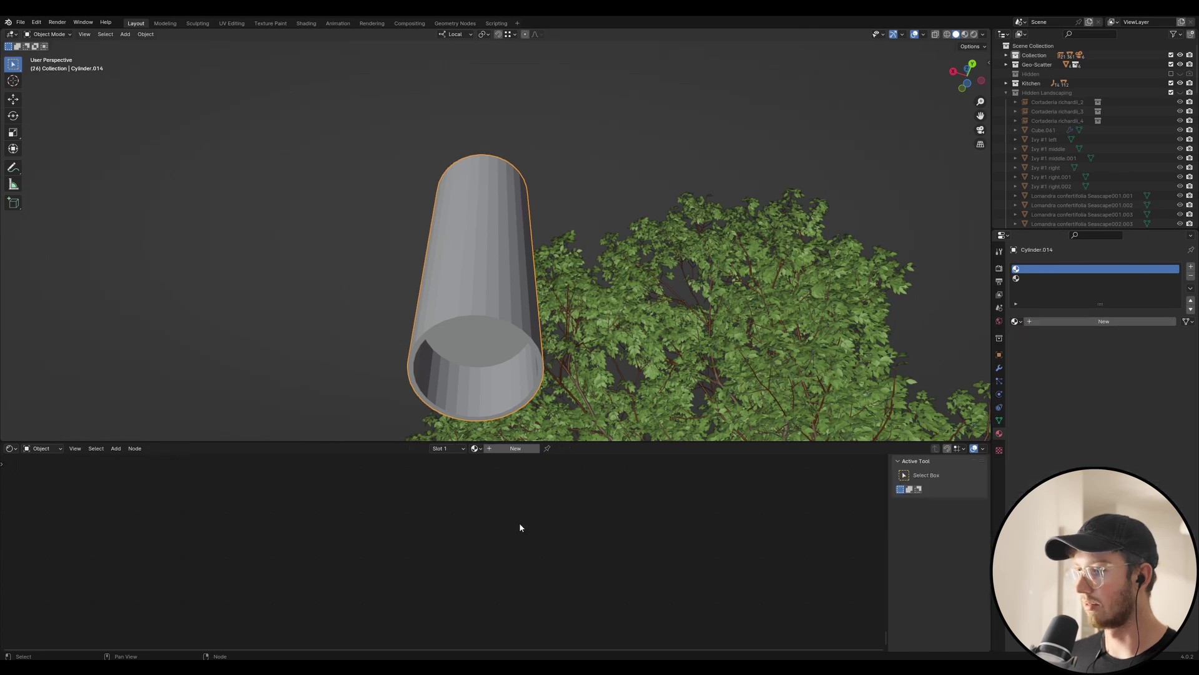
click(516, 449)
middle_drag(509, 494, 504, 587)
scroll(499, 500, down, 4)
scroll(498, 496, up, 2)
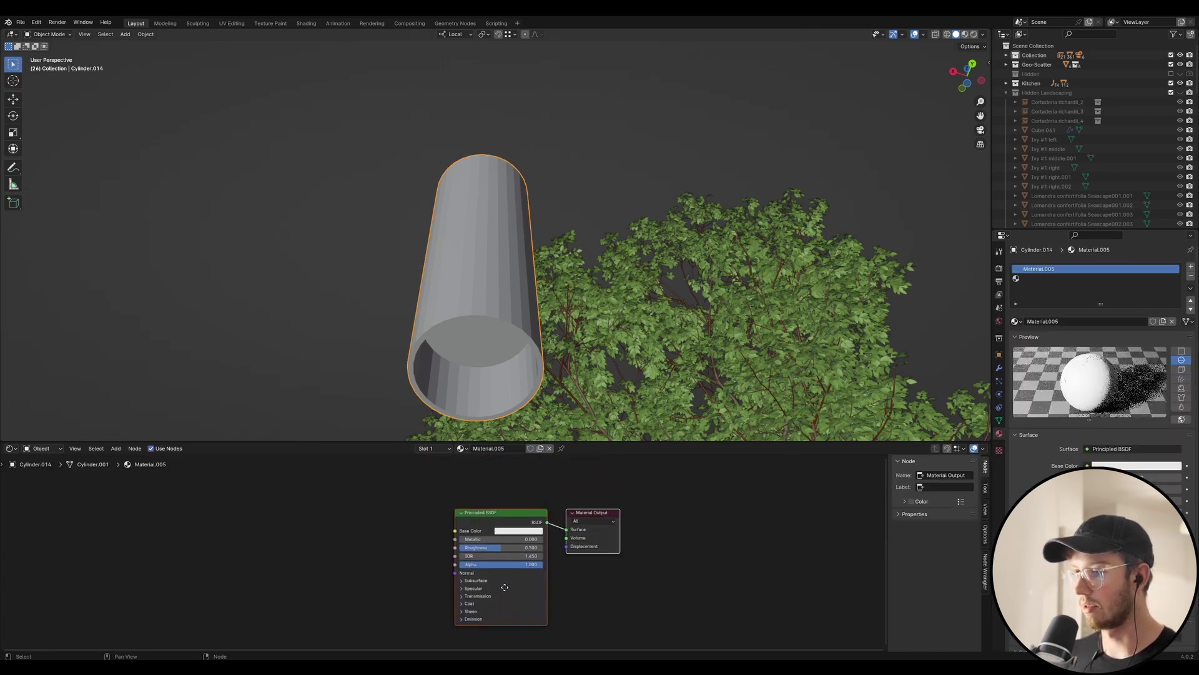
Step: Give the first slot's material a black base colour, metallic about 0.7 and roughness about 0.65, and save the file
click(525, 531)
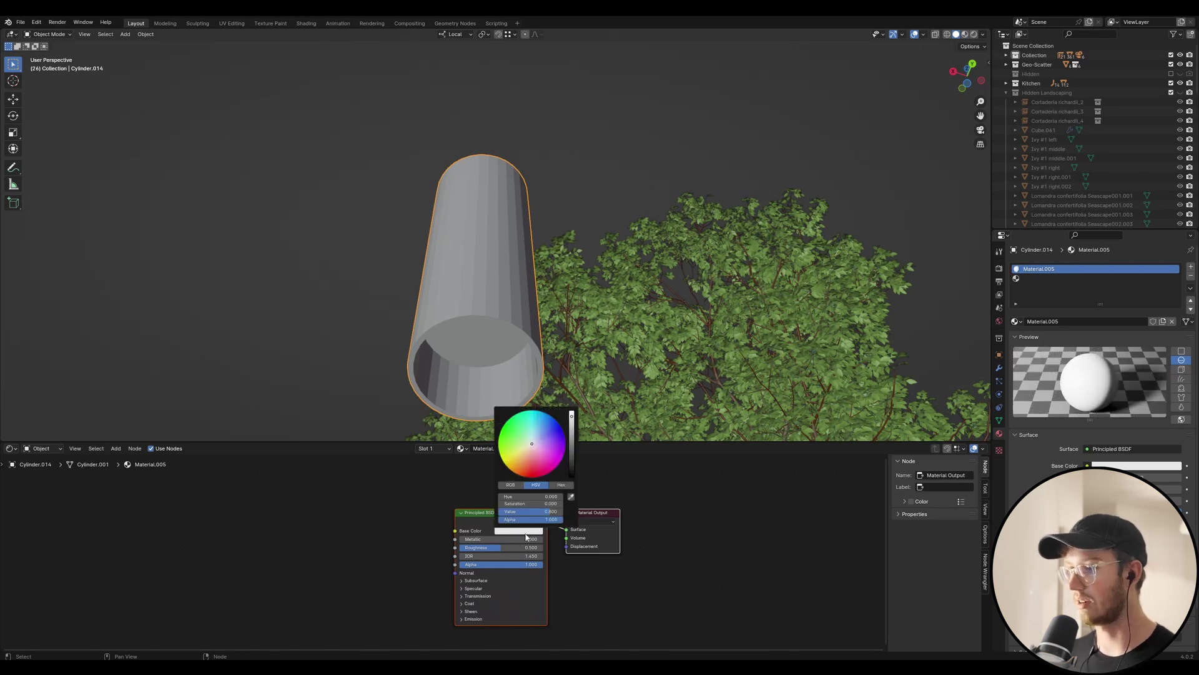
drag(571, 416, 574, 473)
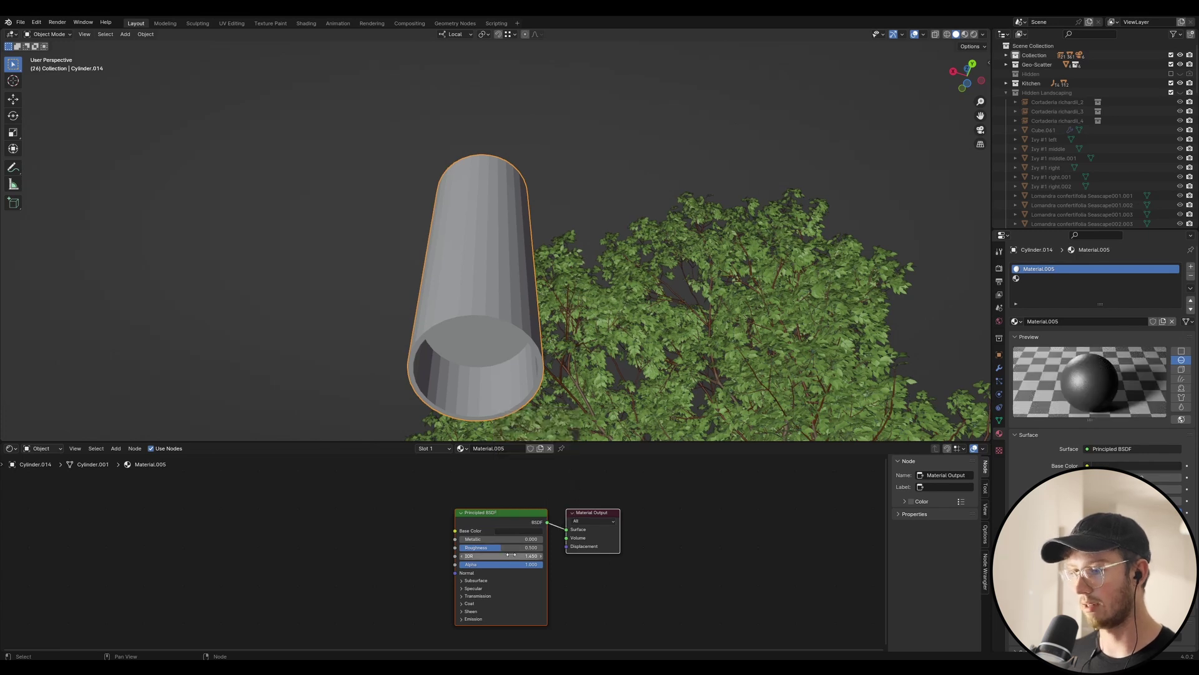
drag(510, 541, 506, 539)
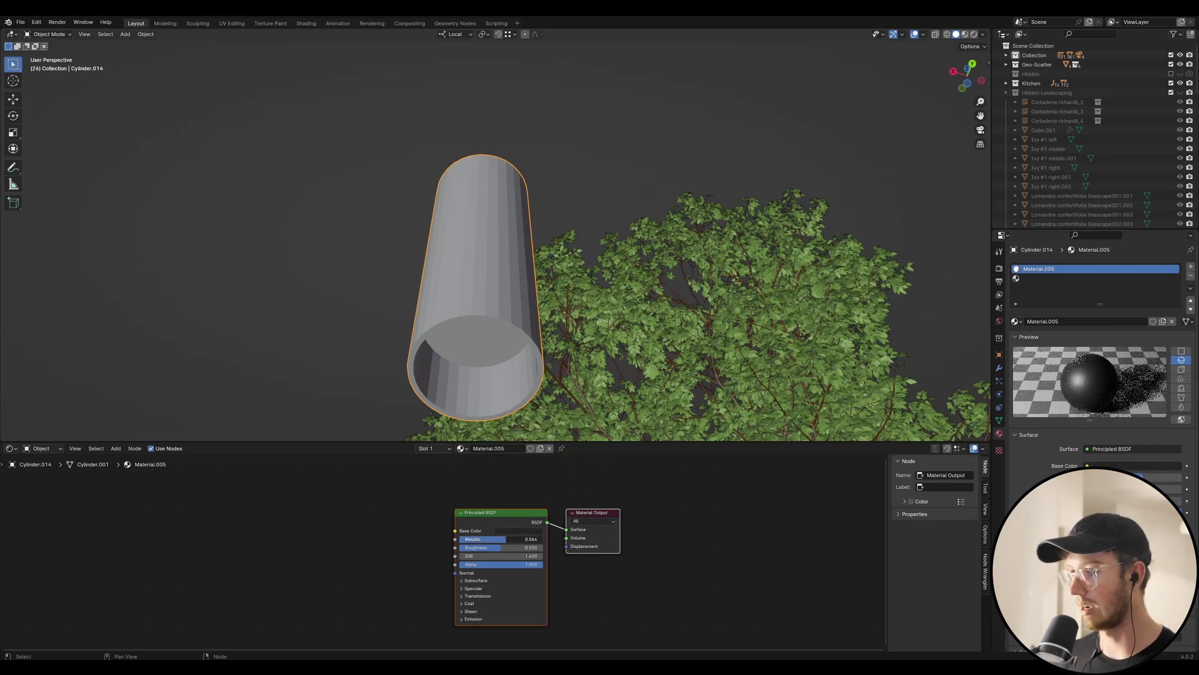
drag(491, 550, 523, 541)
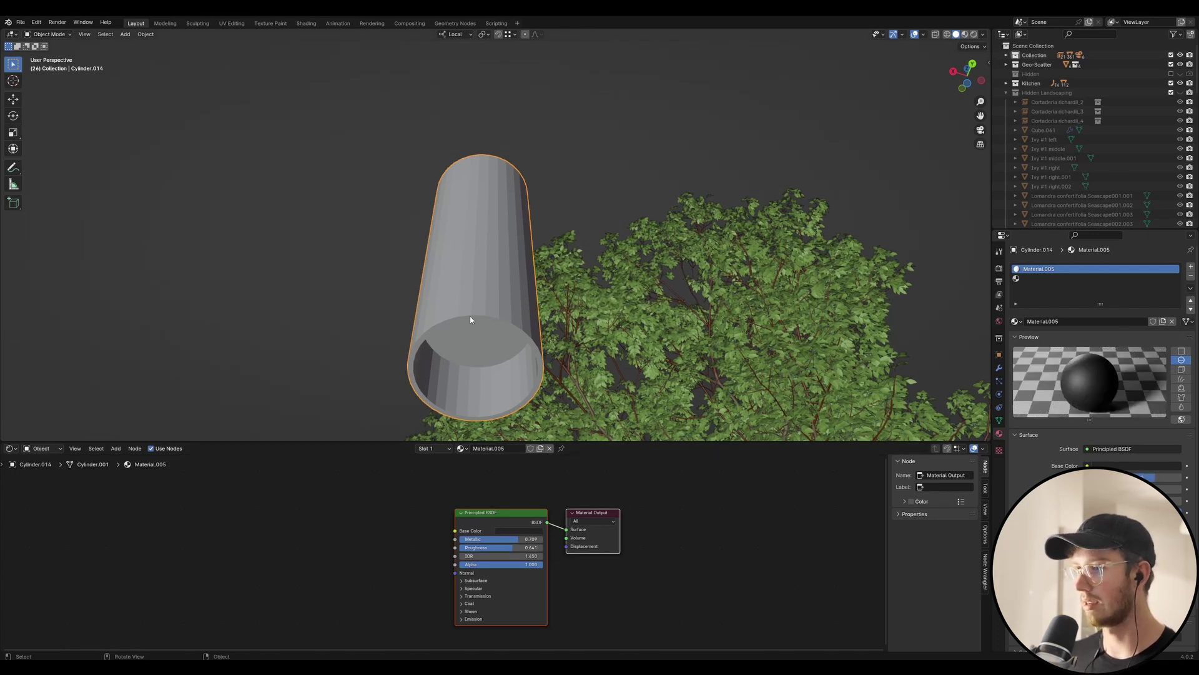
mouse_move(471, 320)
middle_down()
mouse_move(474, 329)
mouse_move(466, 315)
middle_up()
key(ctrl+s)
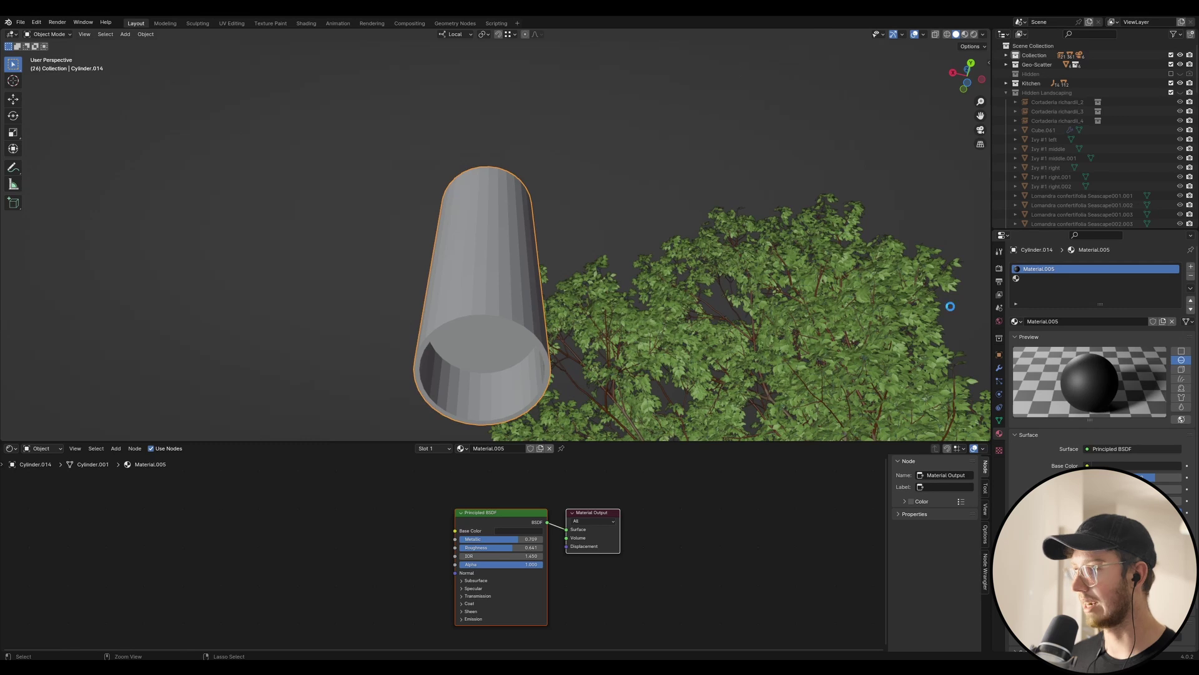
key(ctrl+s)
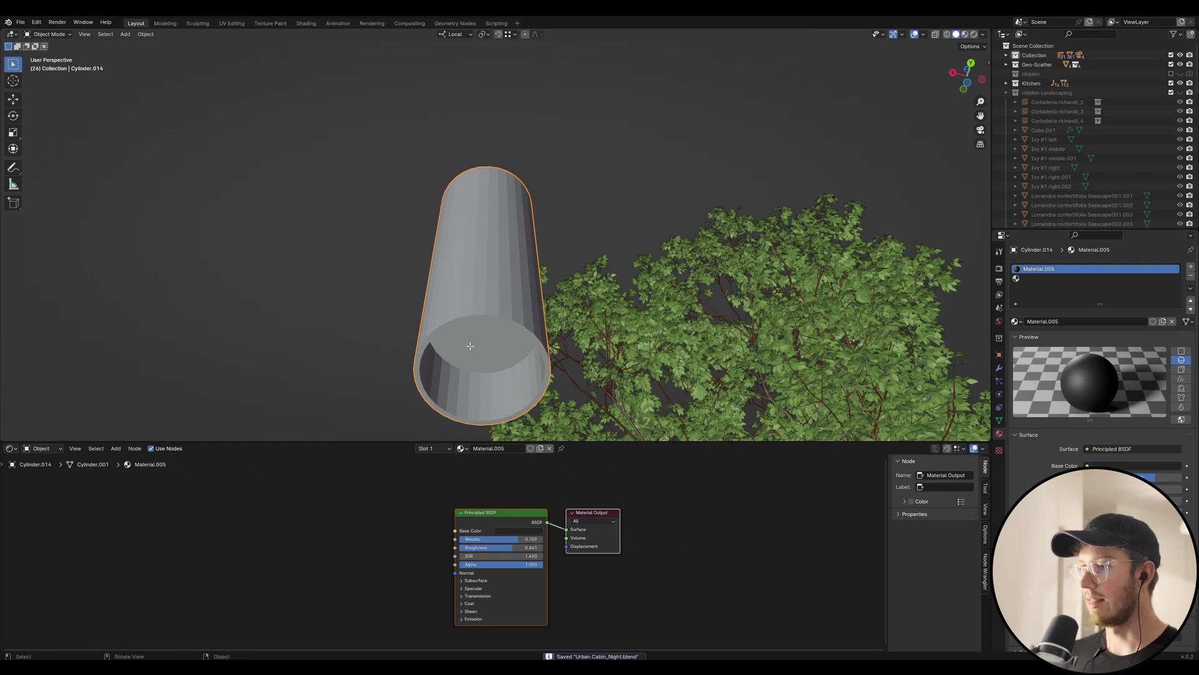
key(Tab)
click(1037, 278)
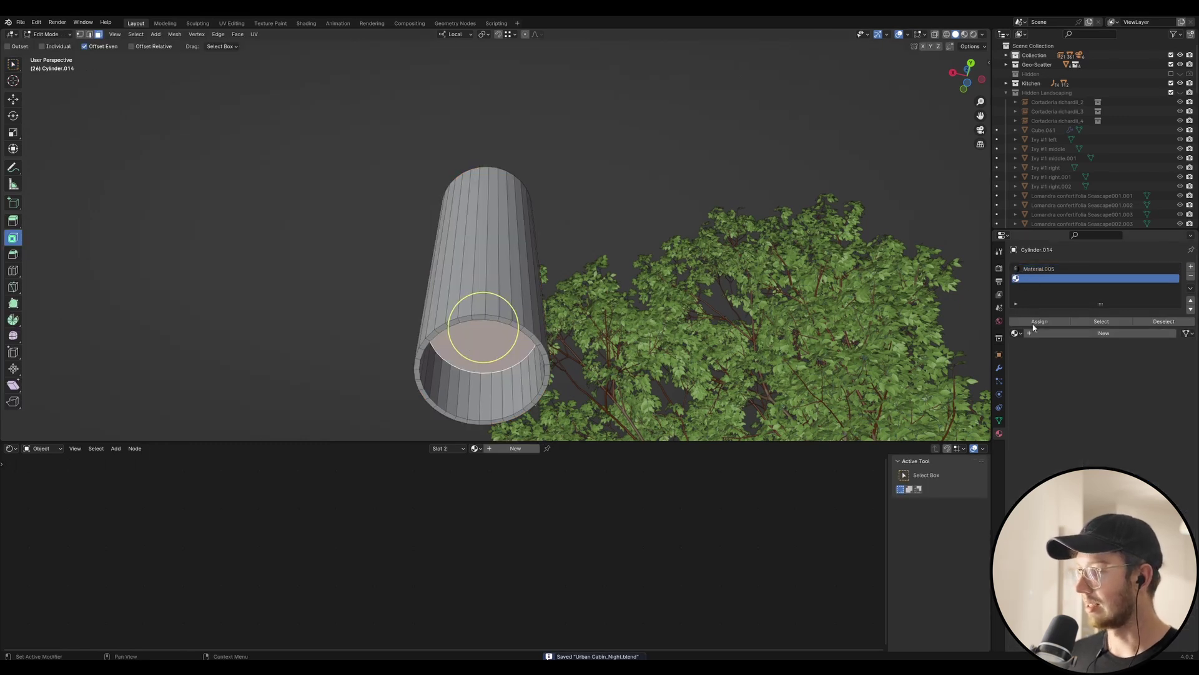
click(1191, 276)
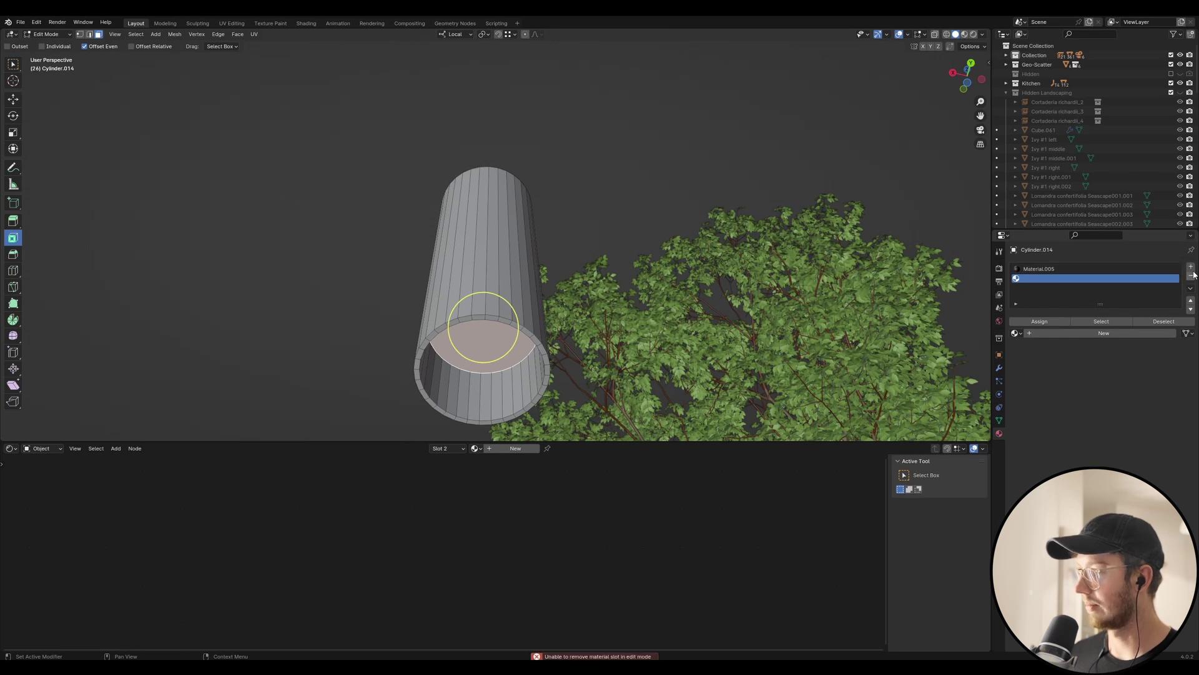
click(1191, 267)
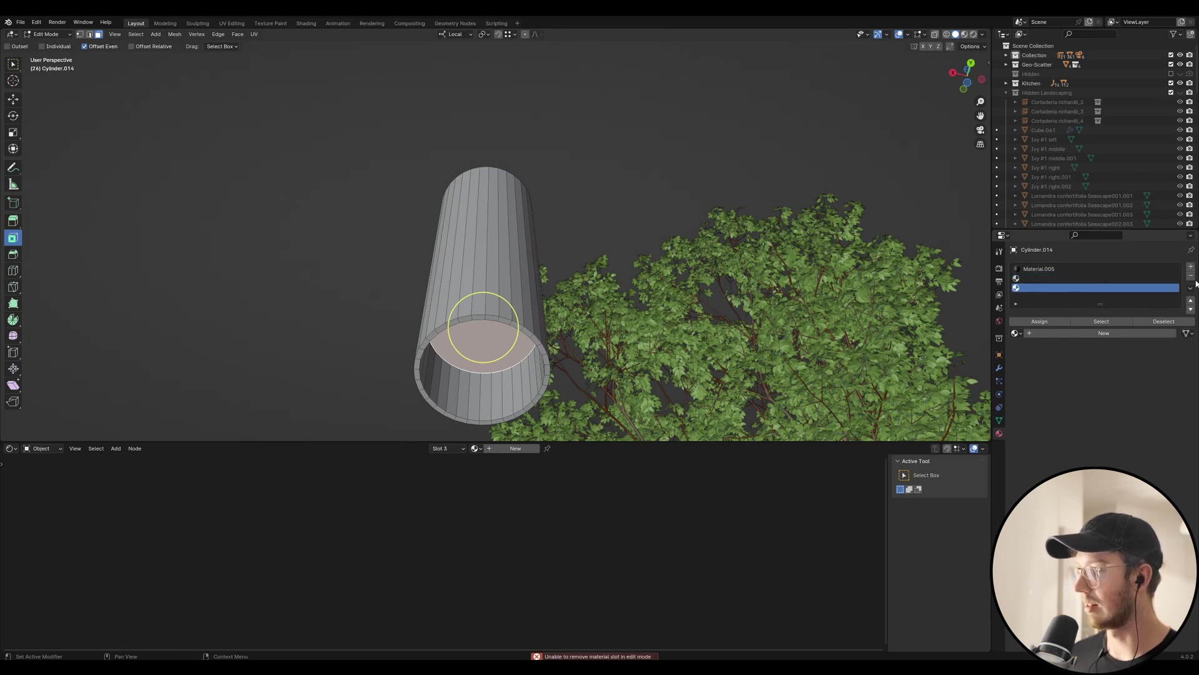
click(1016, 333)
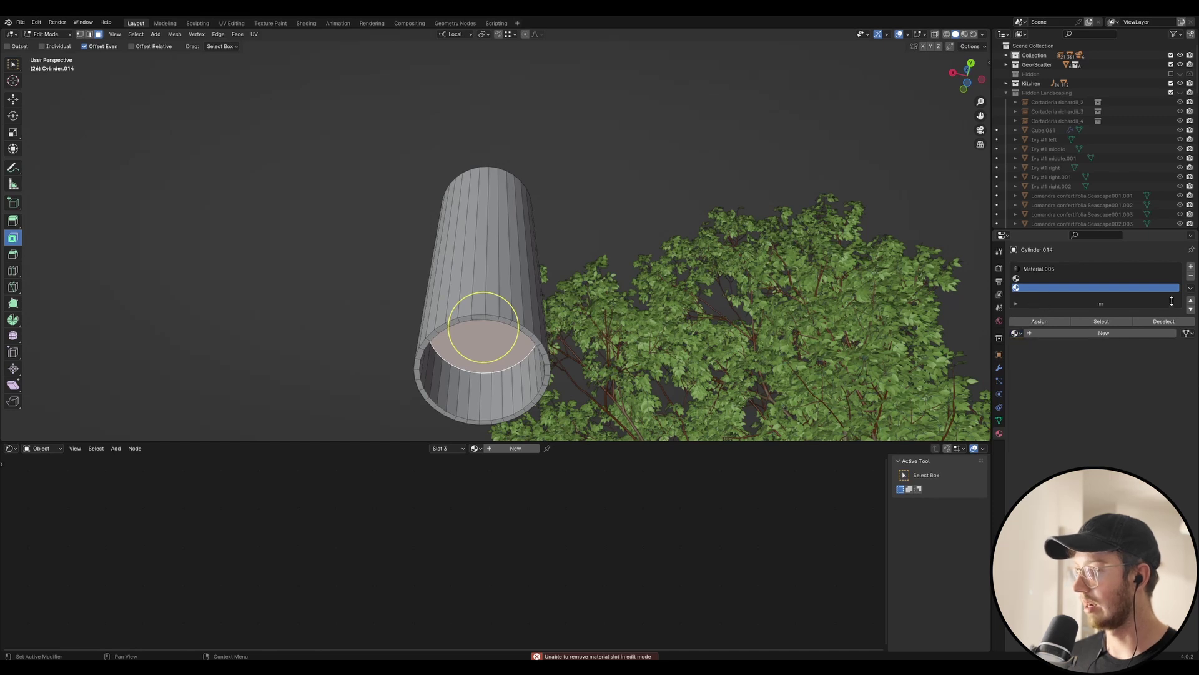
key(Tab)
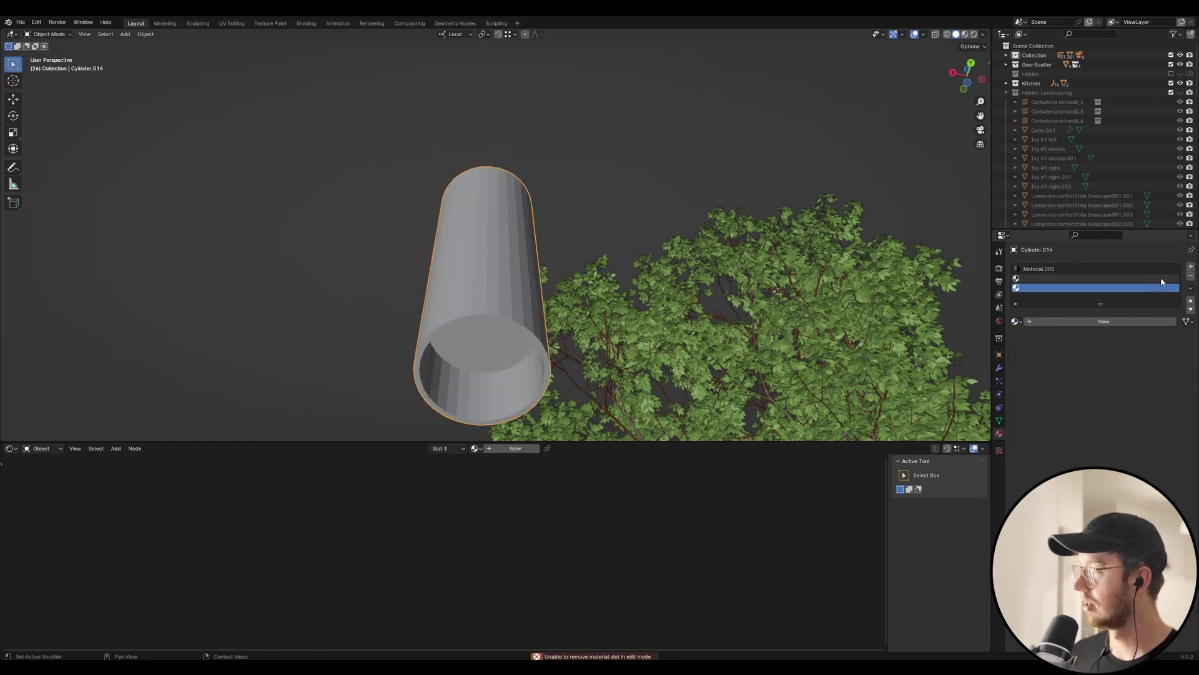
click(1188, 276)
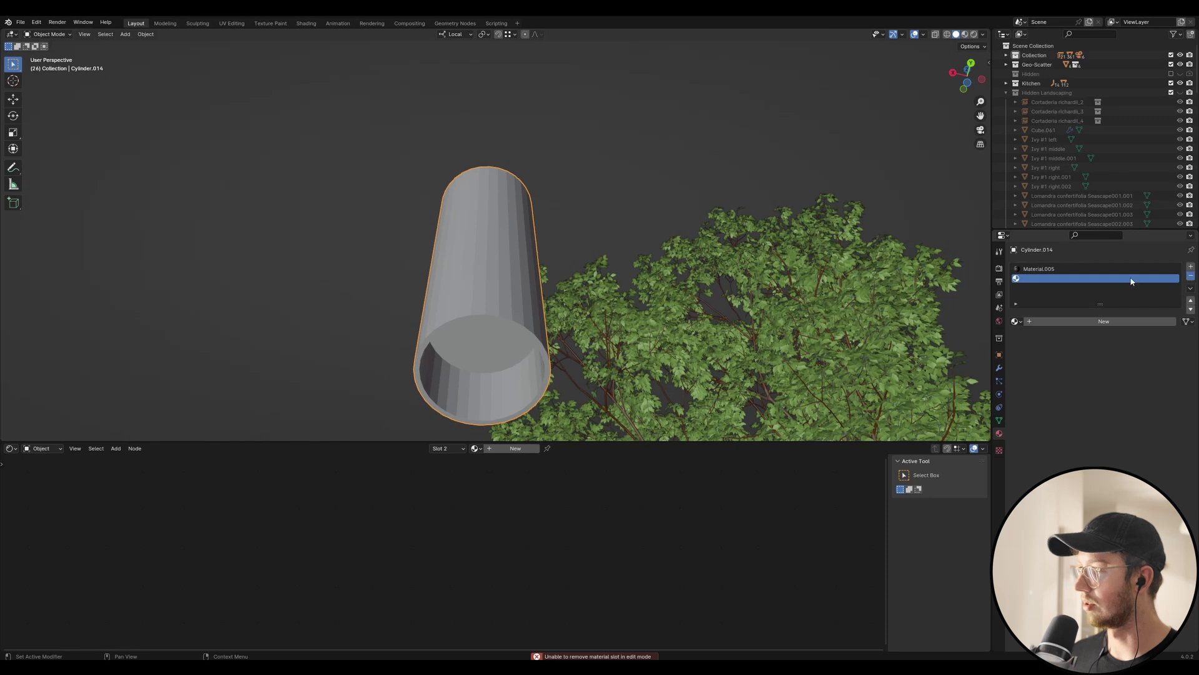
click(1190, 275)
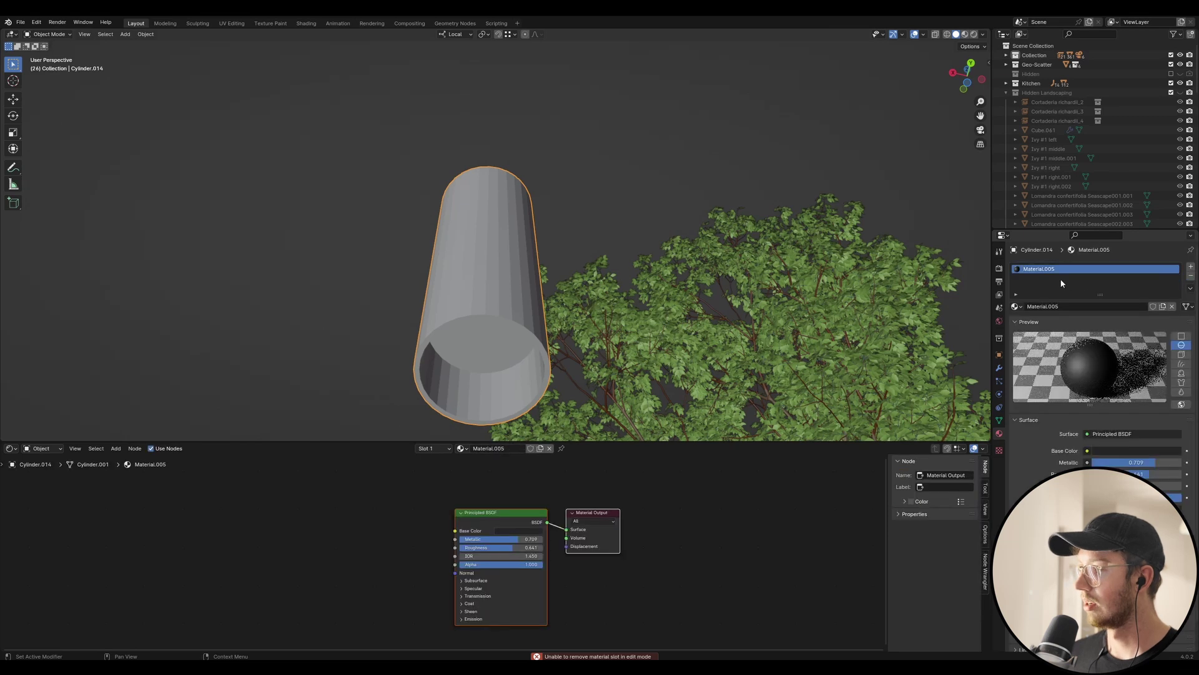
click(1190, 266)
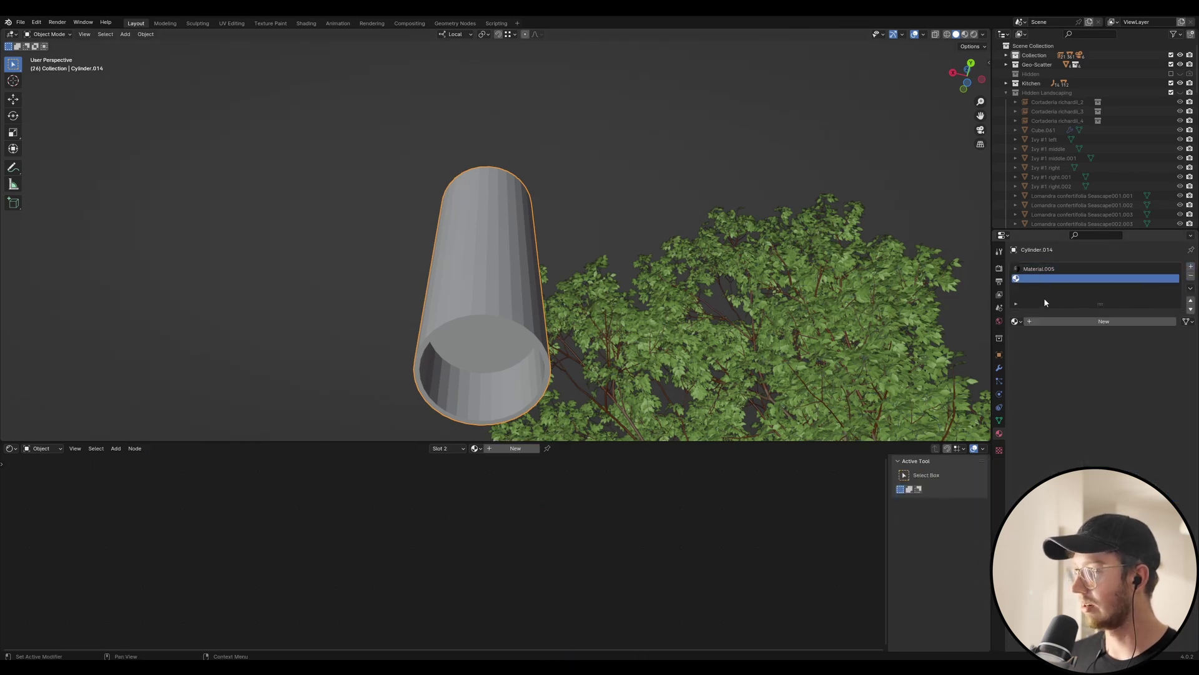
Step: Create a new material in the cylinder's empty second slot and name it Light outside
click(1075, 321)
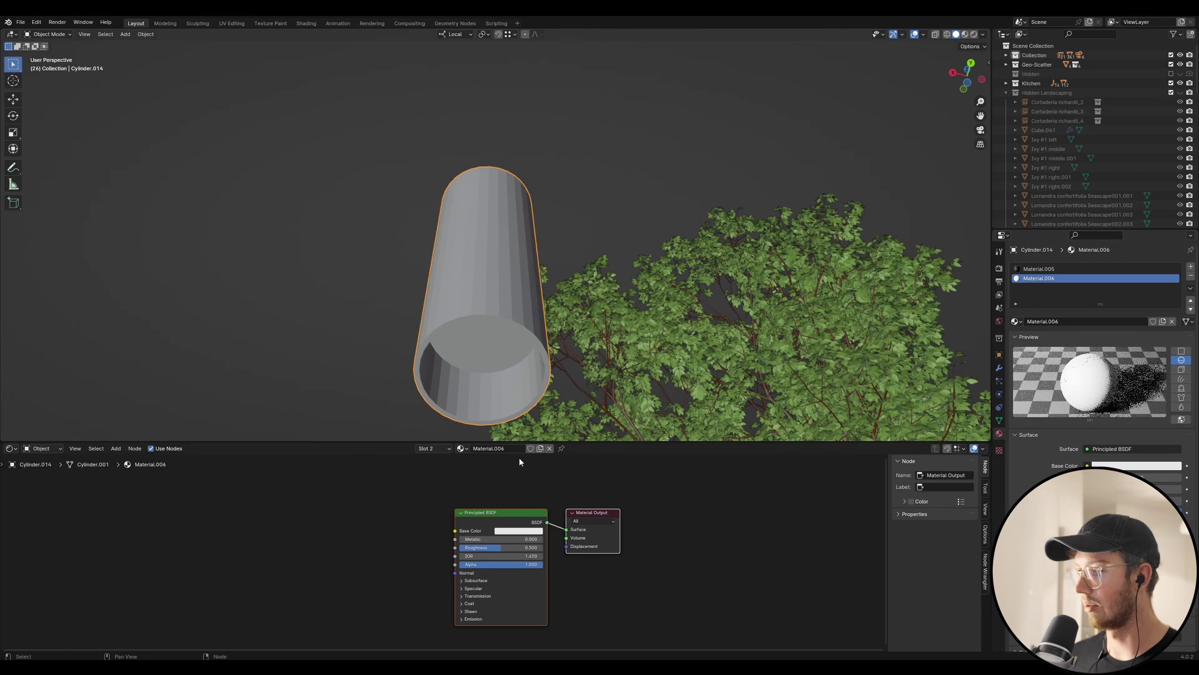
text(Light out)
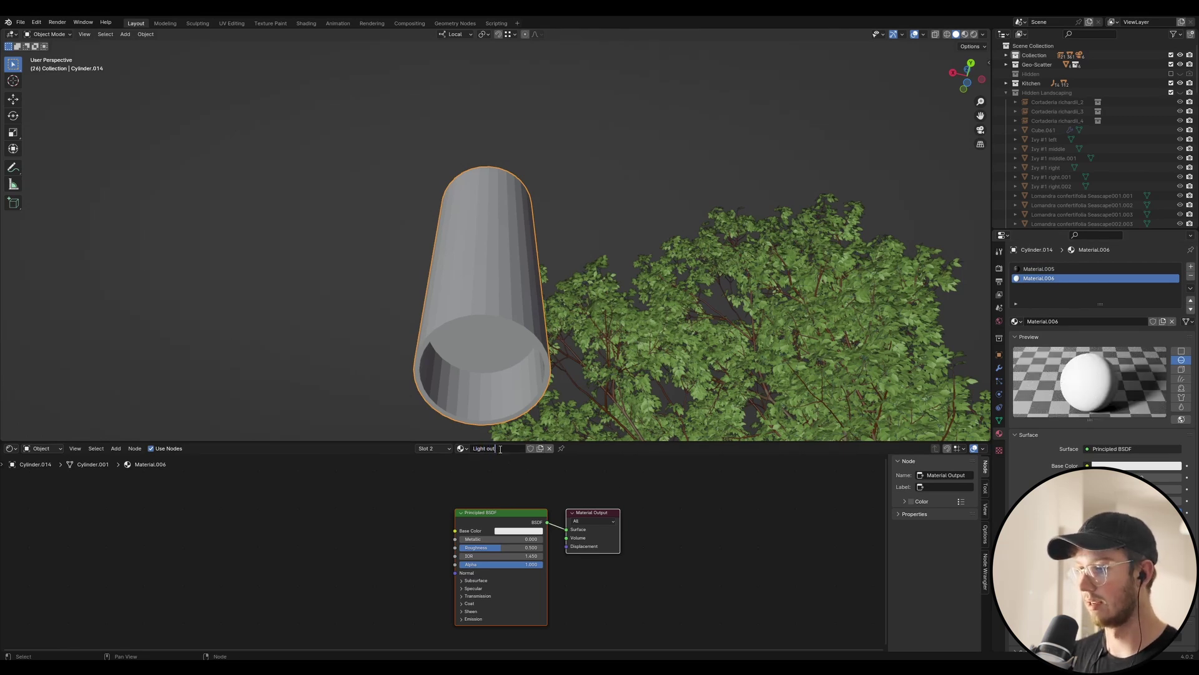
text(side)
key(Return)
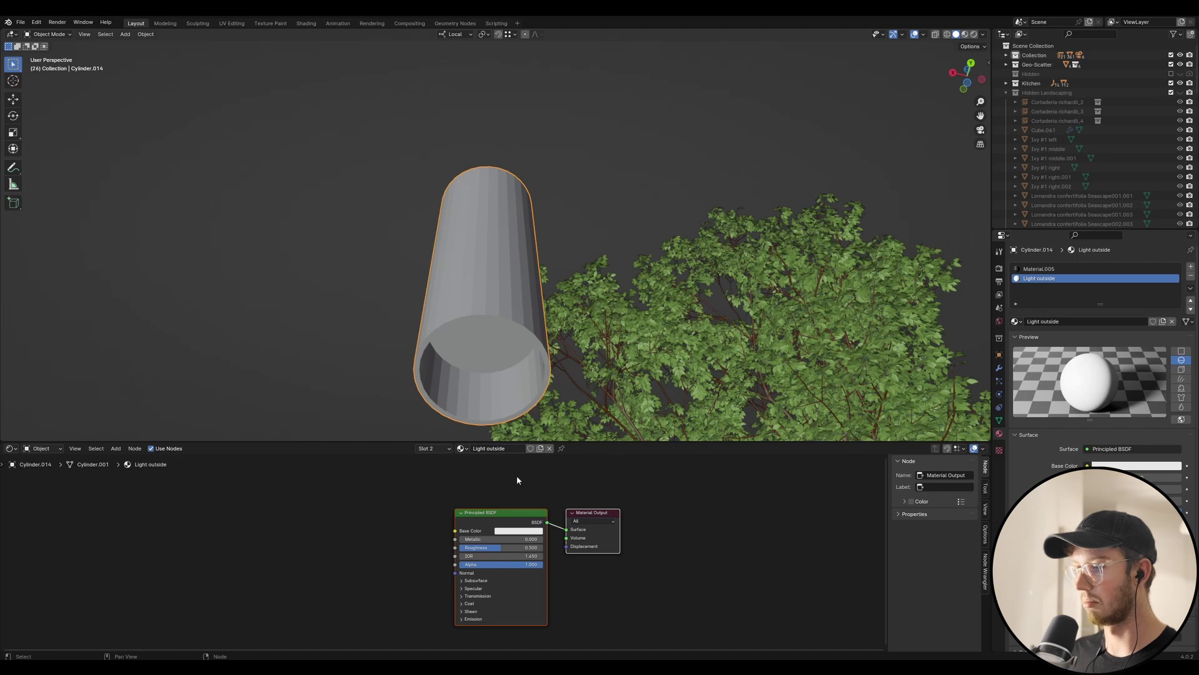
Step: Assign the Light outside material to the recessed inner face of the cylinder in mesh editing
key(Tab)
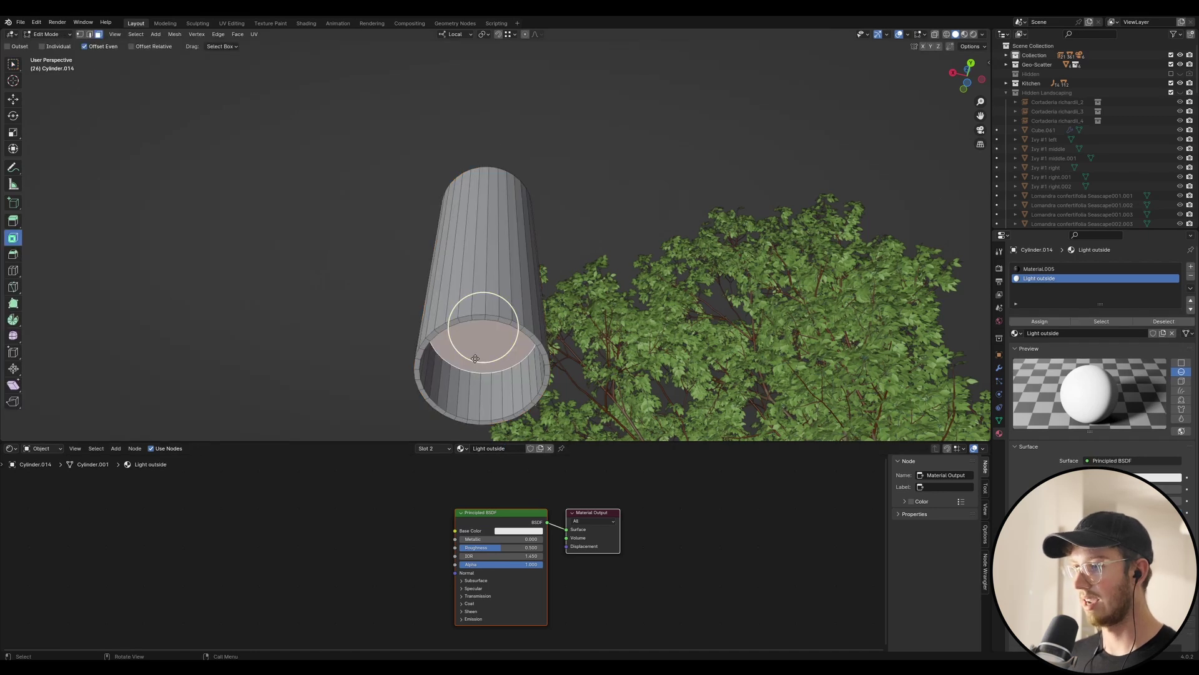
click(1039, 269)
click(1040, 278)
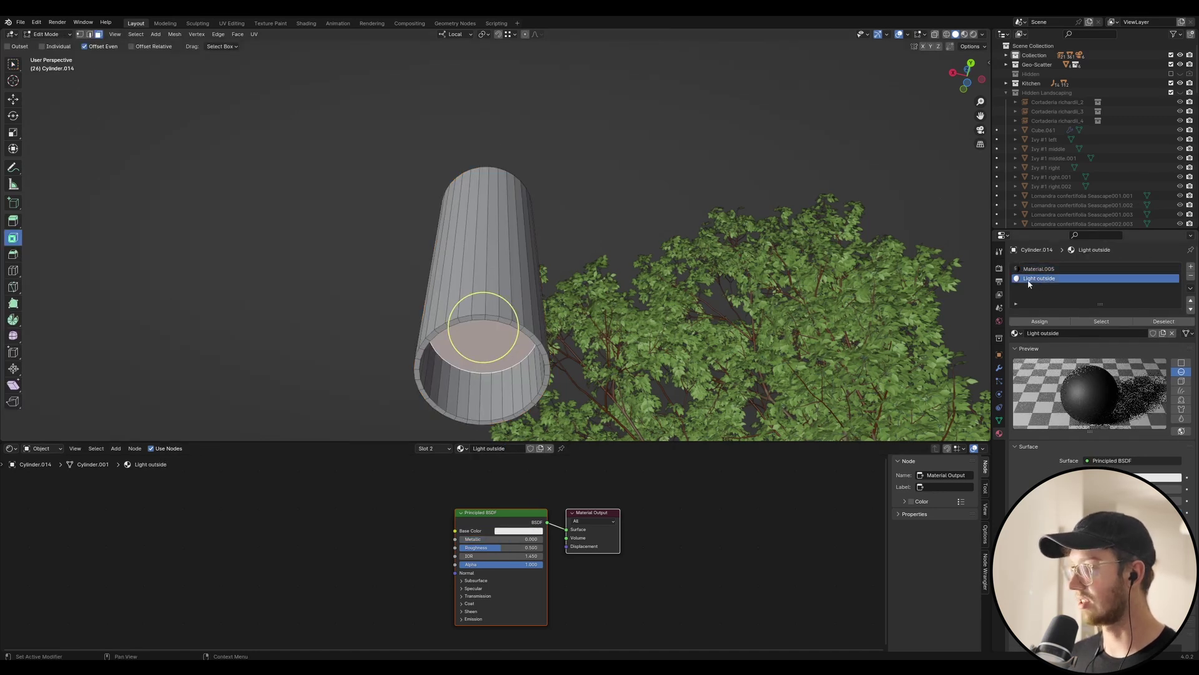
click(1040, 322)
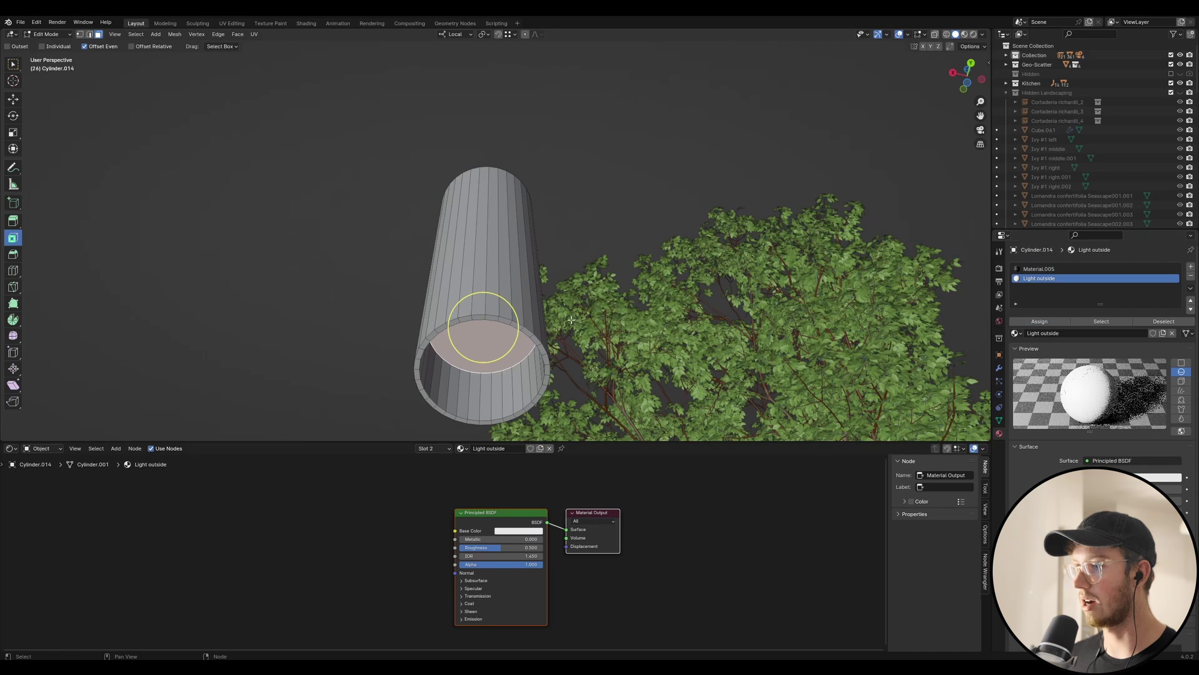
key(Tab)
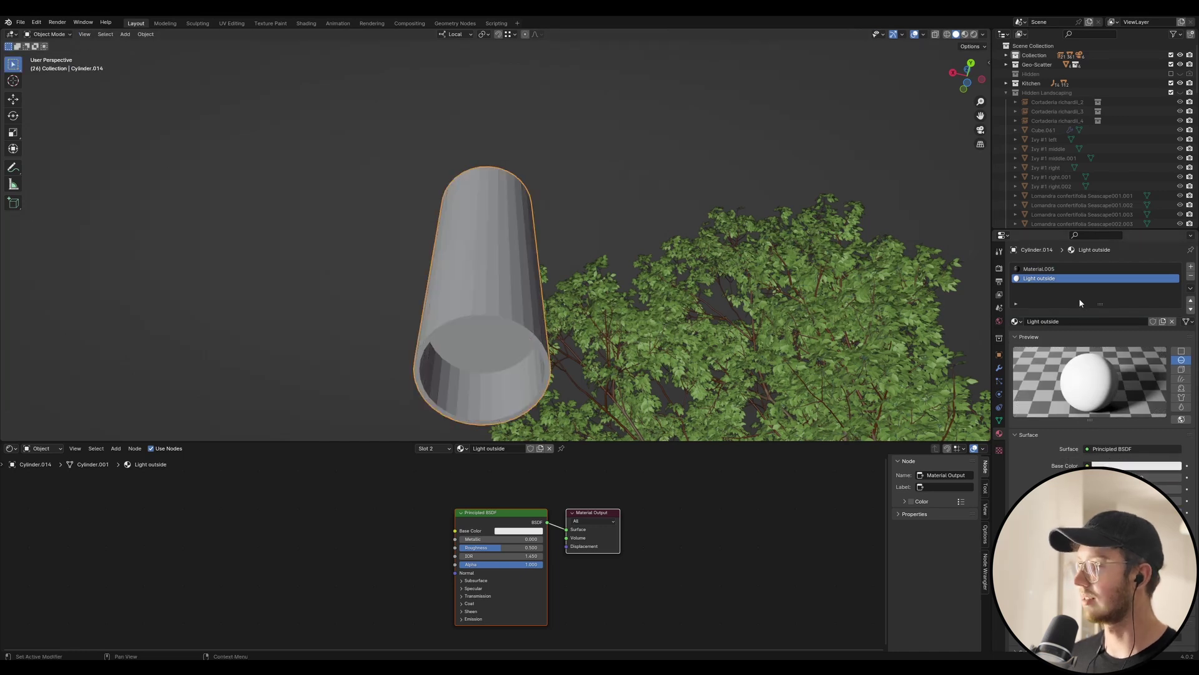
click(1042, 269)
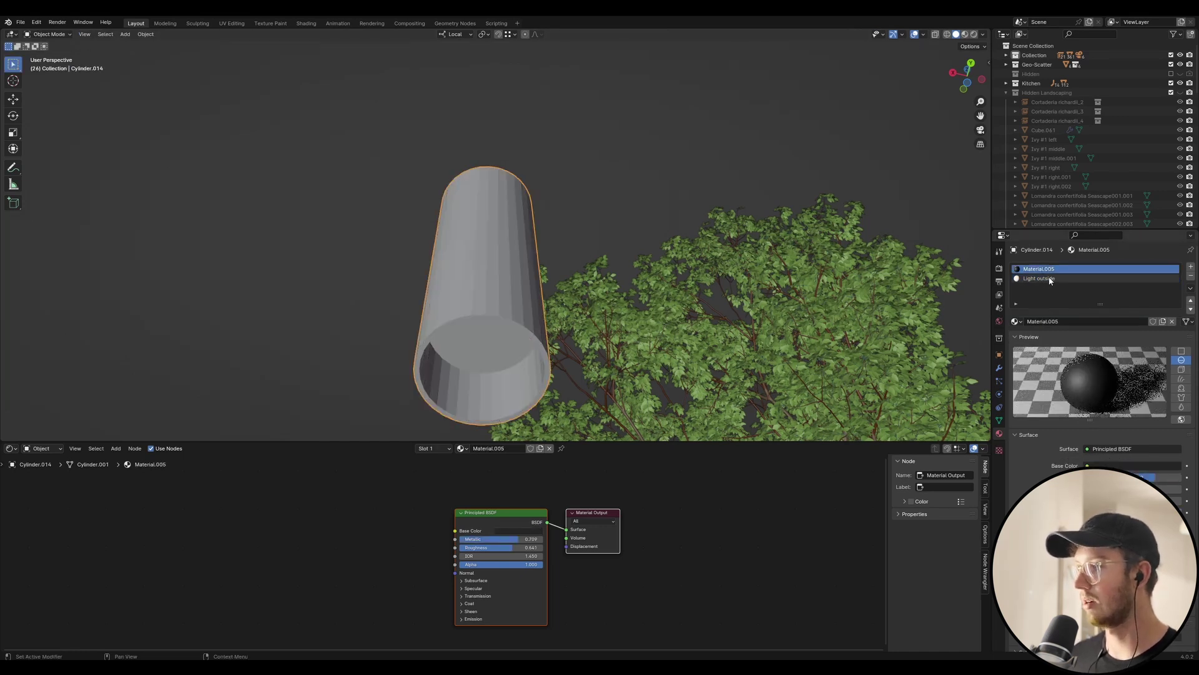
click(1047, 282)
key(Tab)
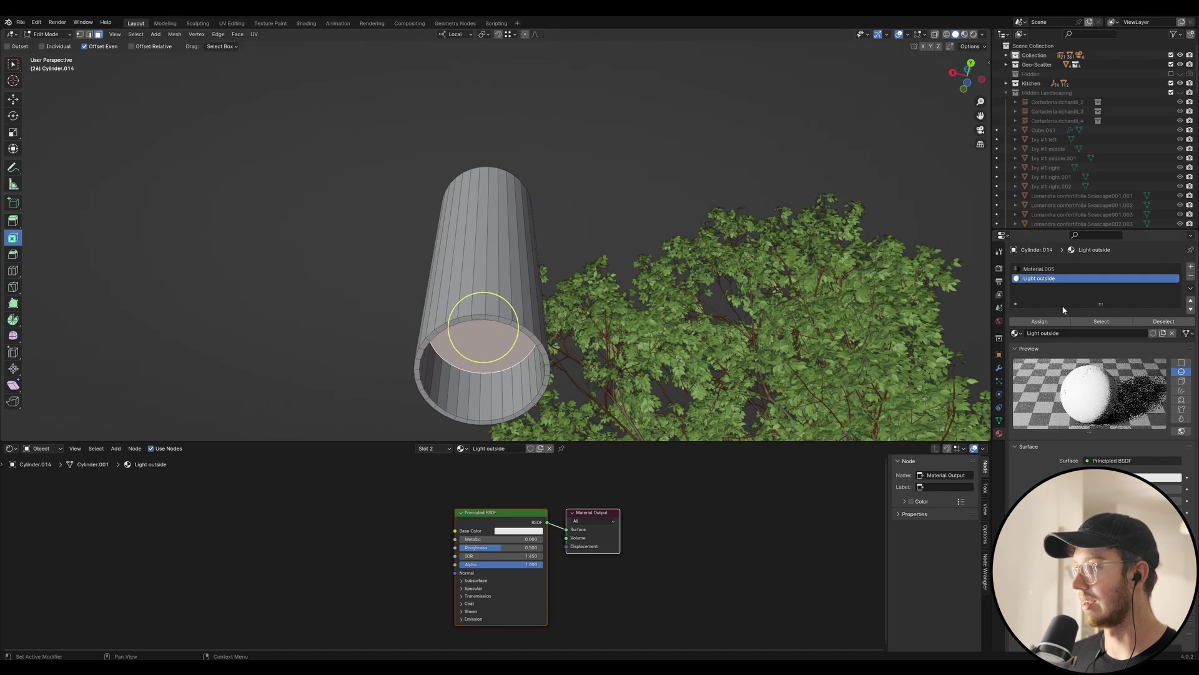
click(1040, 322)
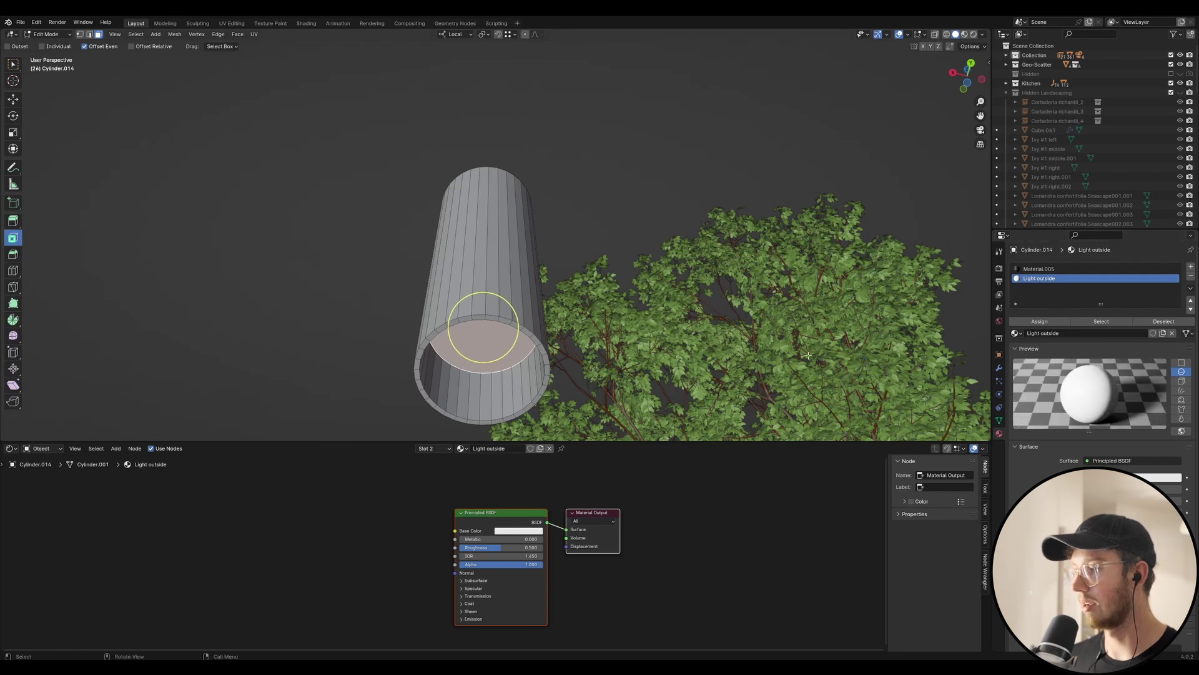
Step: Replace the Principled BSDF in Light outside with an Emission shader connected to the material's surface output
click(524, 536)
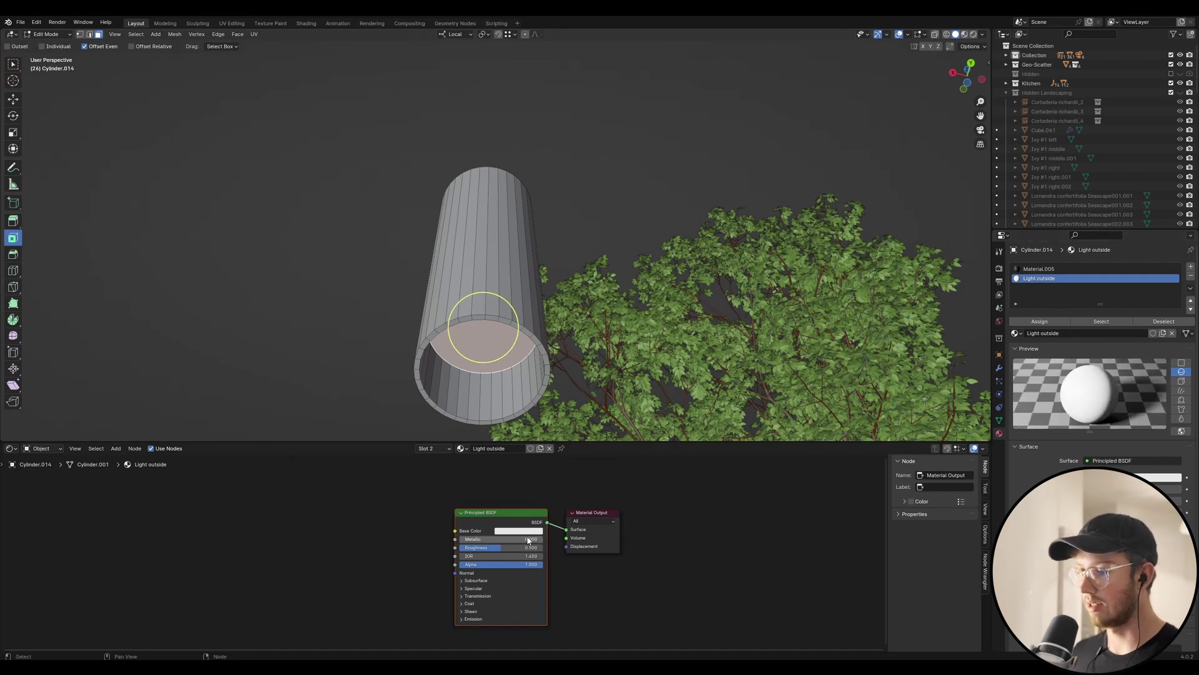
key(x)
drag(566, 529, 397, 527)
click(360, 543)
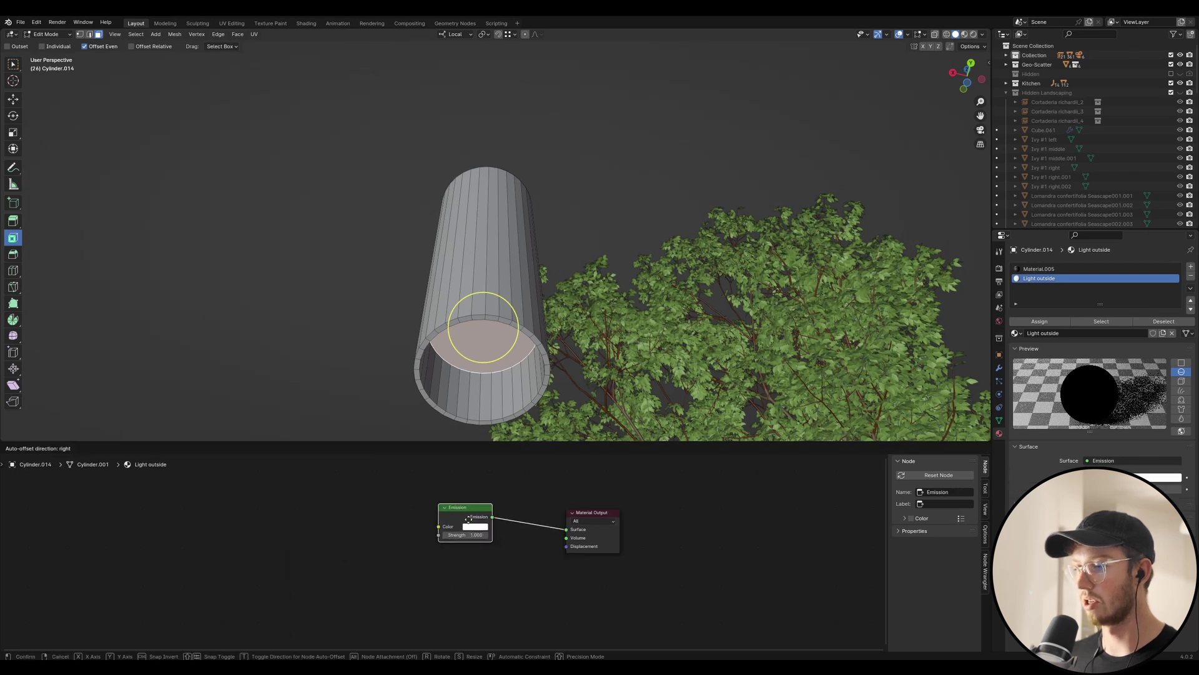
Step: Feed the Emission colour from a Blackbody node at temperature 3500 and space that node farther from the Emission node
drag(456, 529, 368, 540)
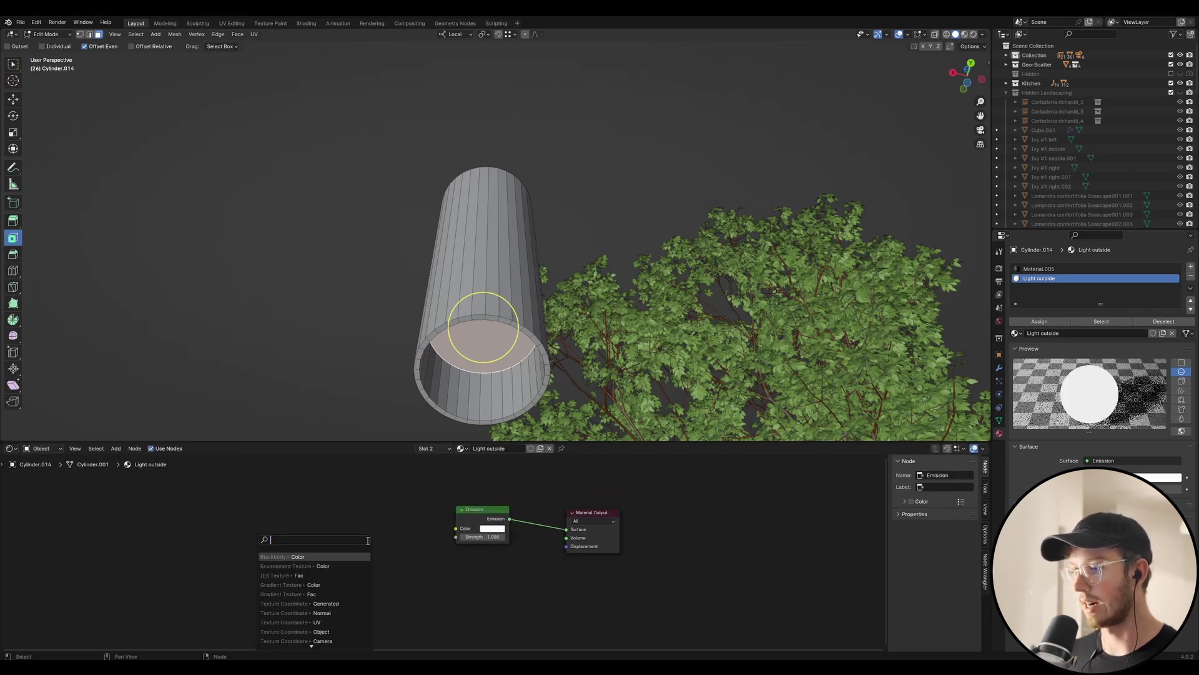
click(324, 556)
click(409, 537)
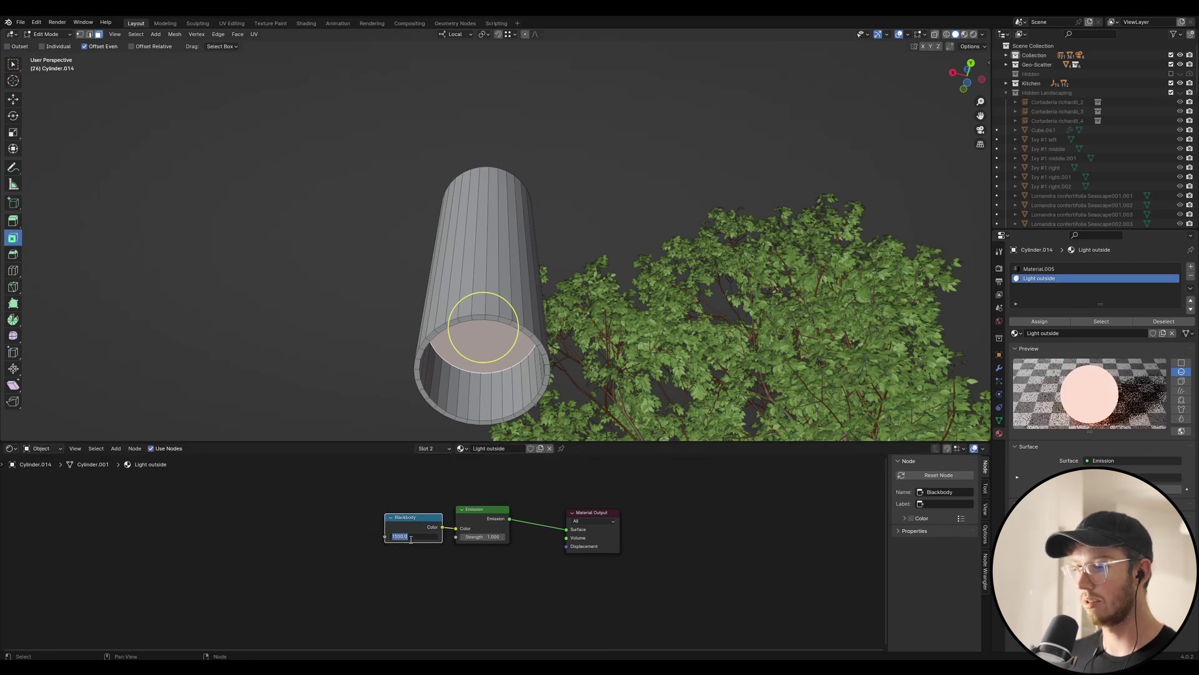
text(300)
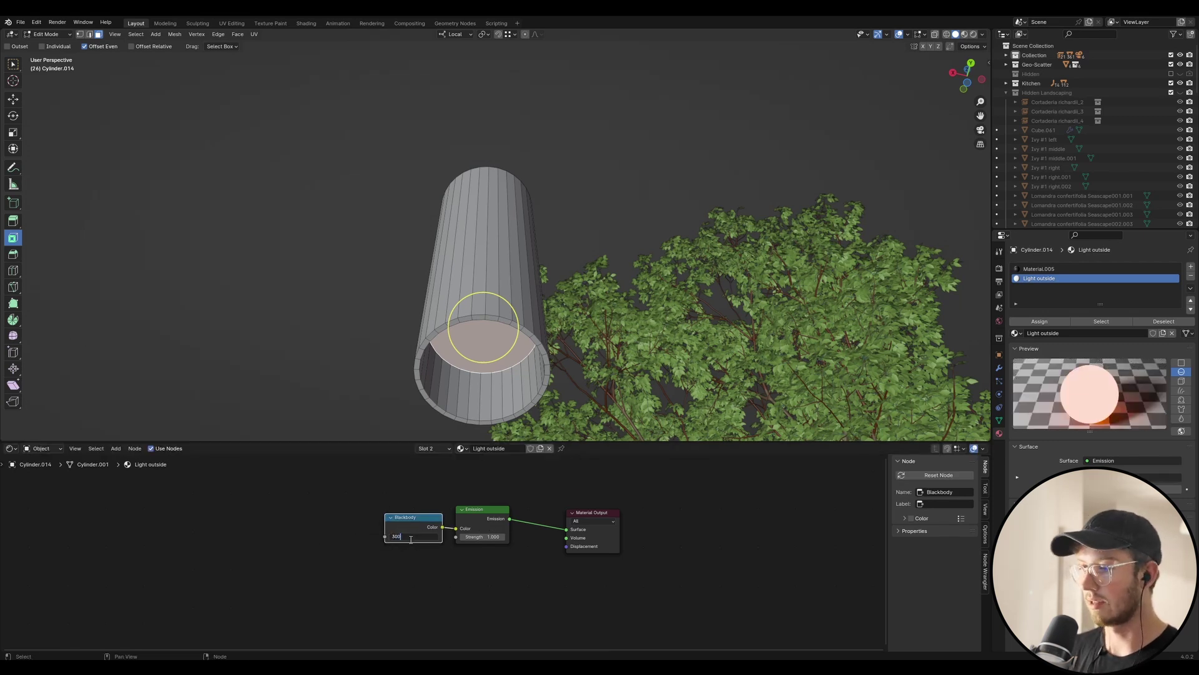
key(Return)
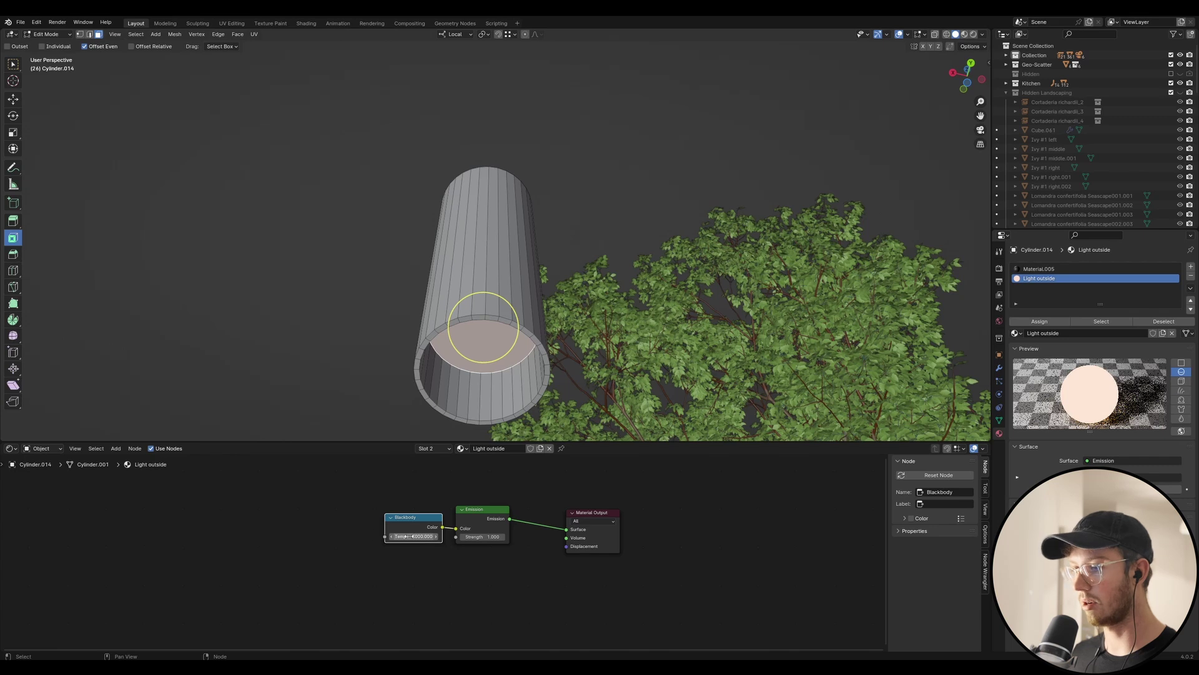
click(411, 538)
text(3500)
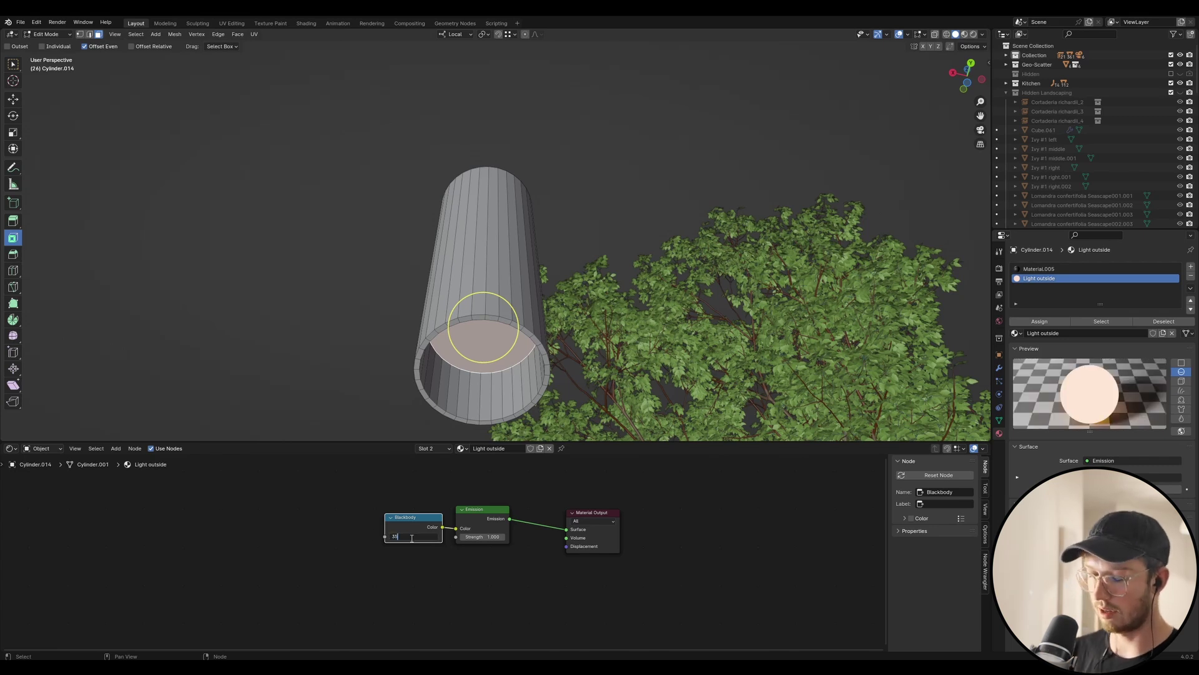
key(Return)
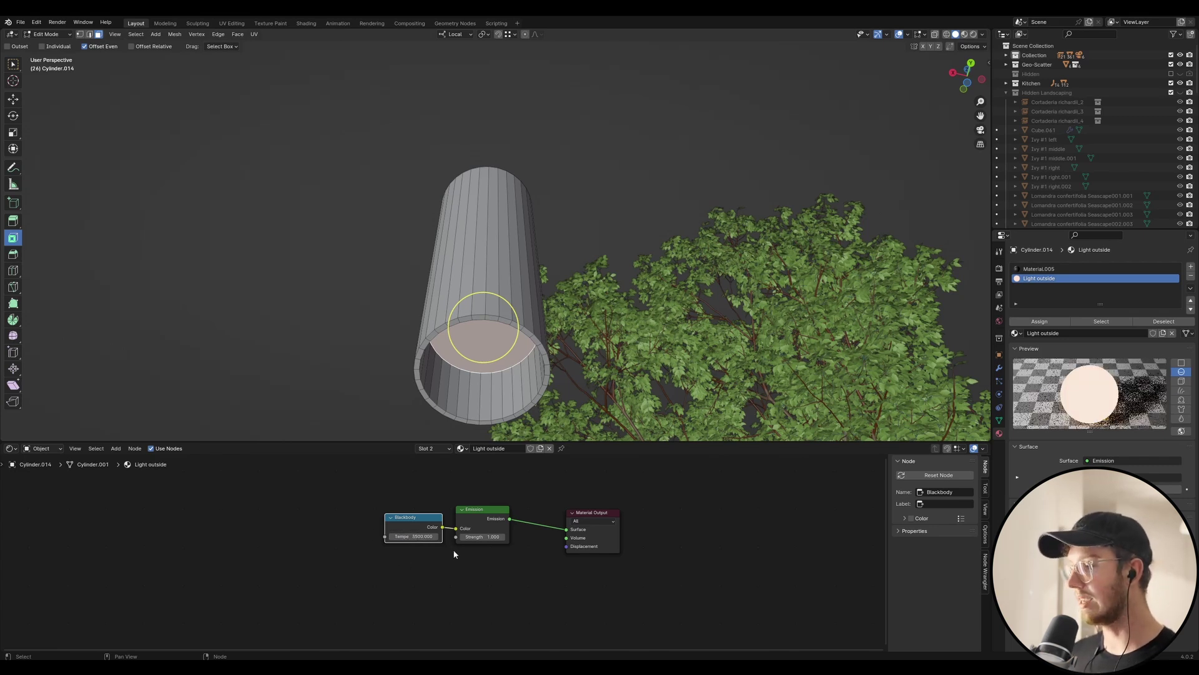
drag(415, 518, 389, 524)
click(488, 551)
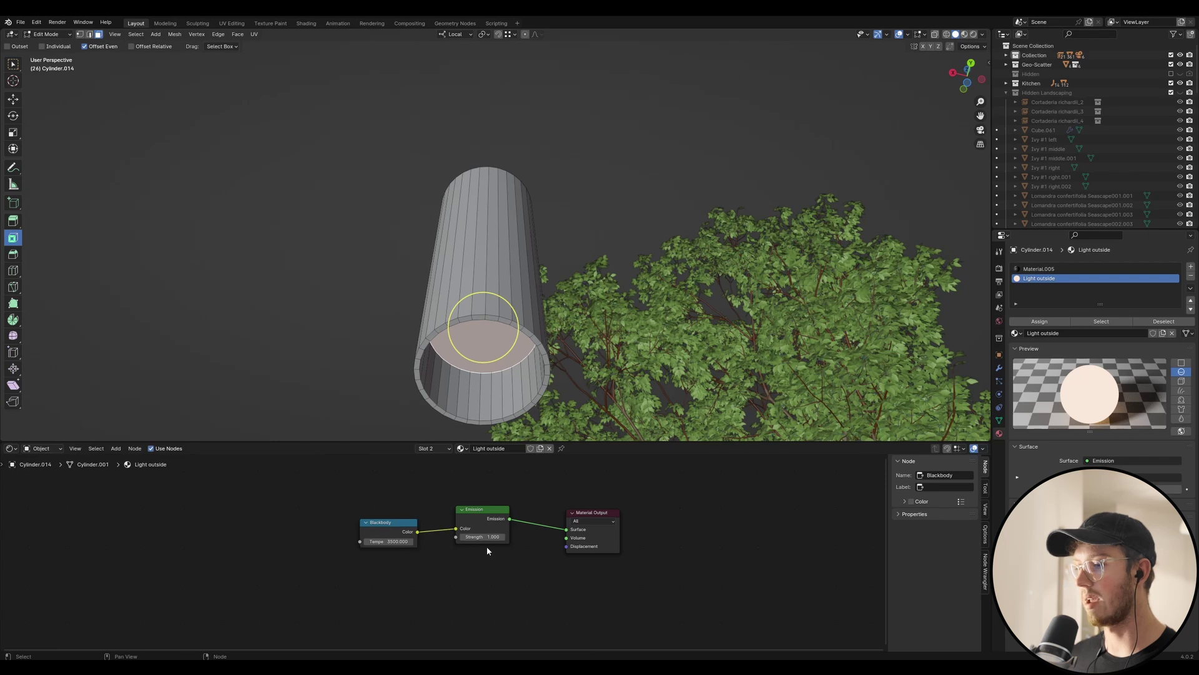
Step: Set the Emission strength of Light outside to 100
click(481, 536)
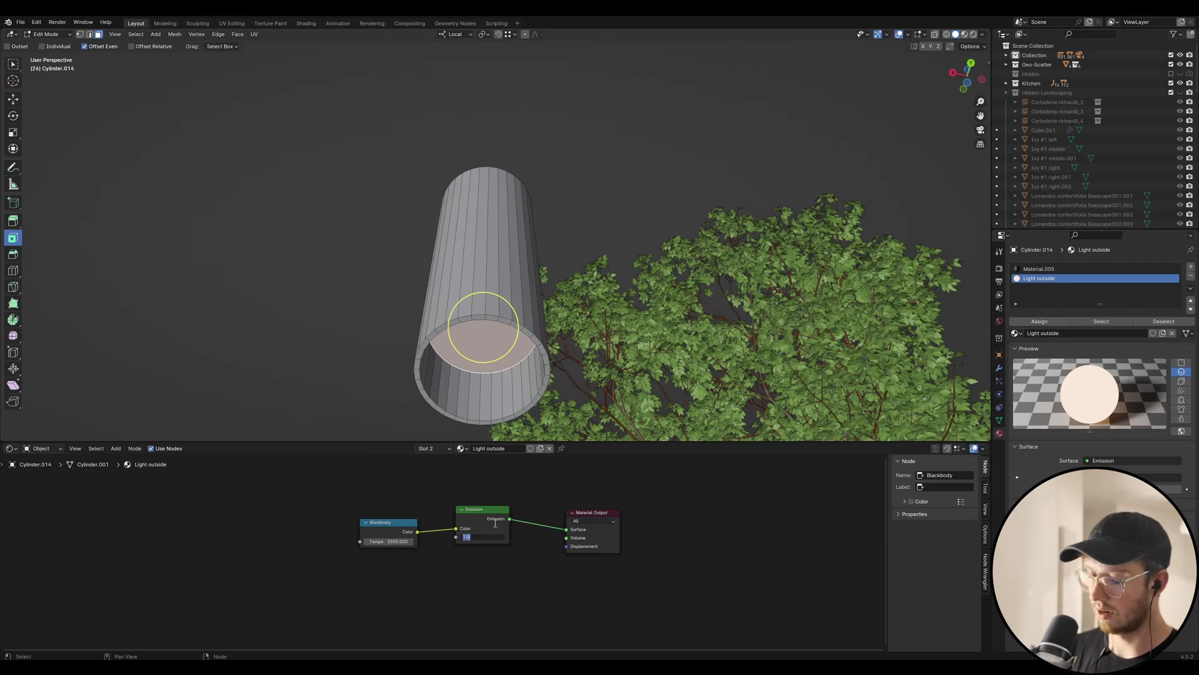
text(100)
key(Return)
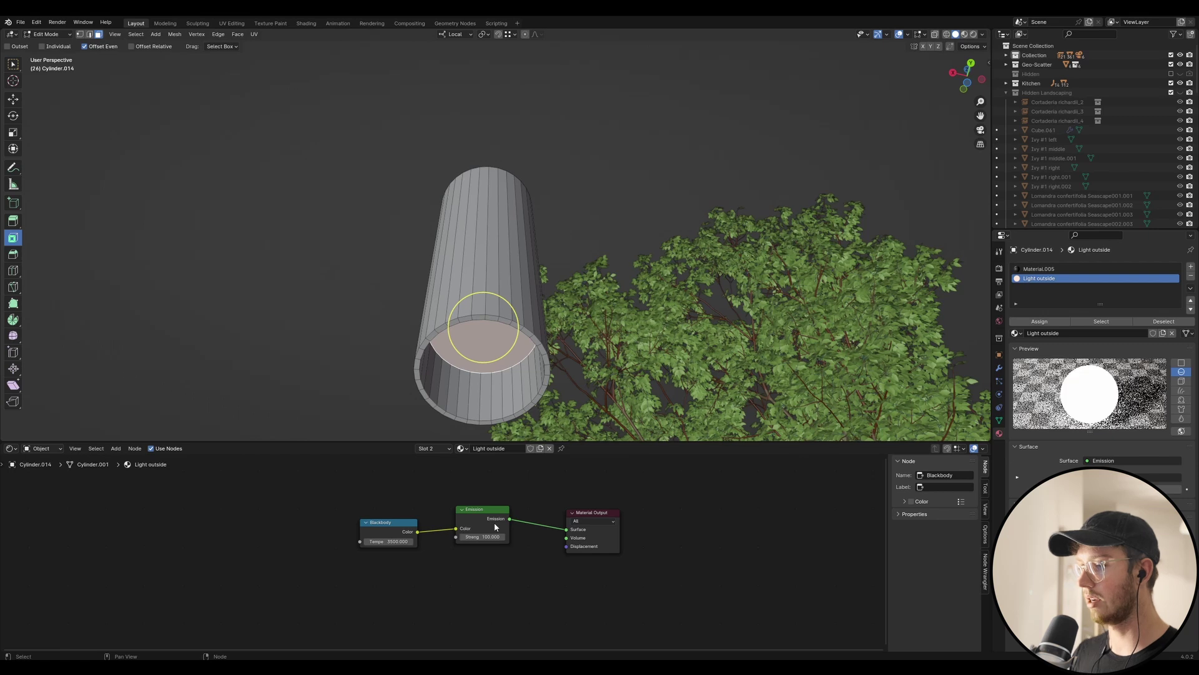
Step: Move the emissive inner face about 0.02 m along local Z toward the cylinder's opening, leave mesh editing and save the file
key(g)
key(z)
key(z)
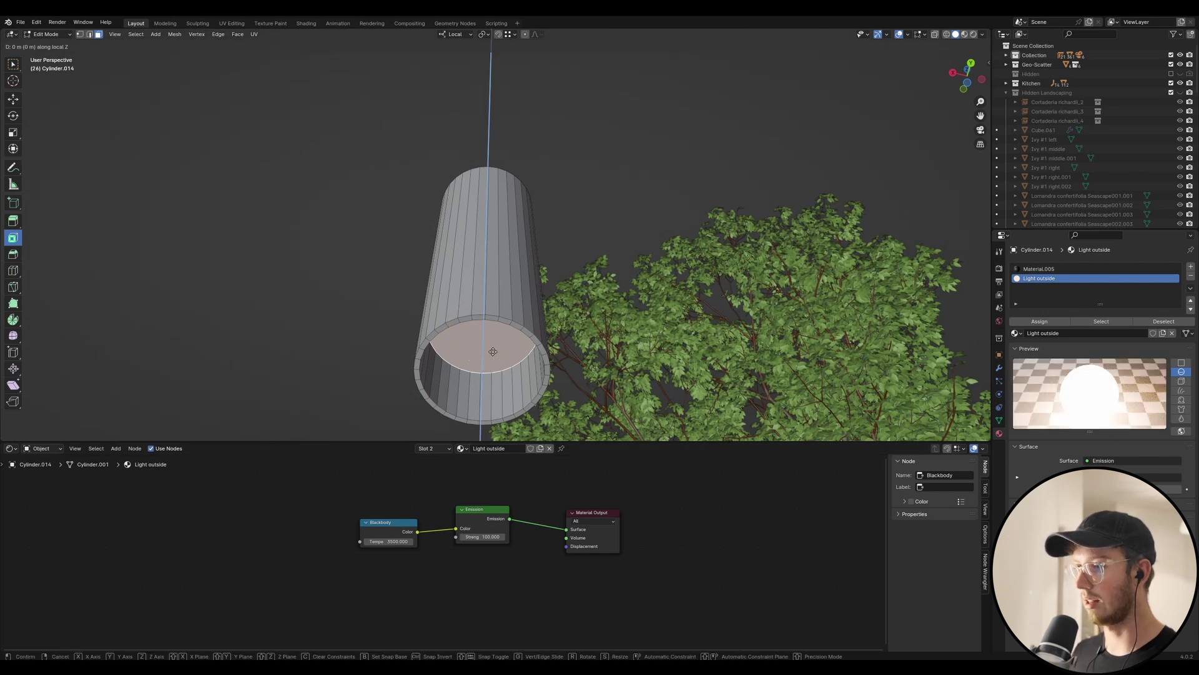
click(493, 375)
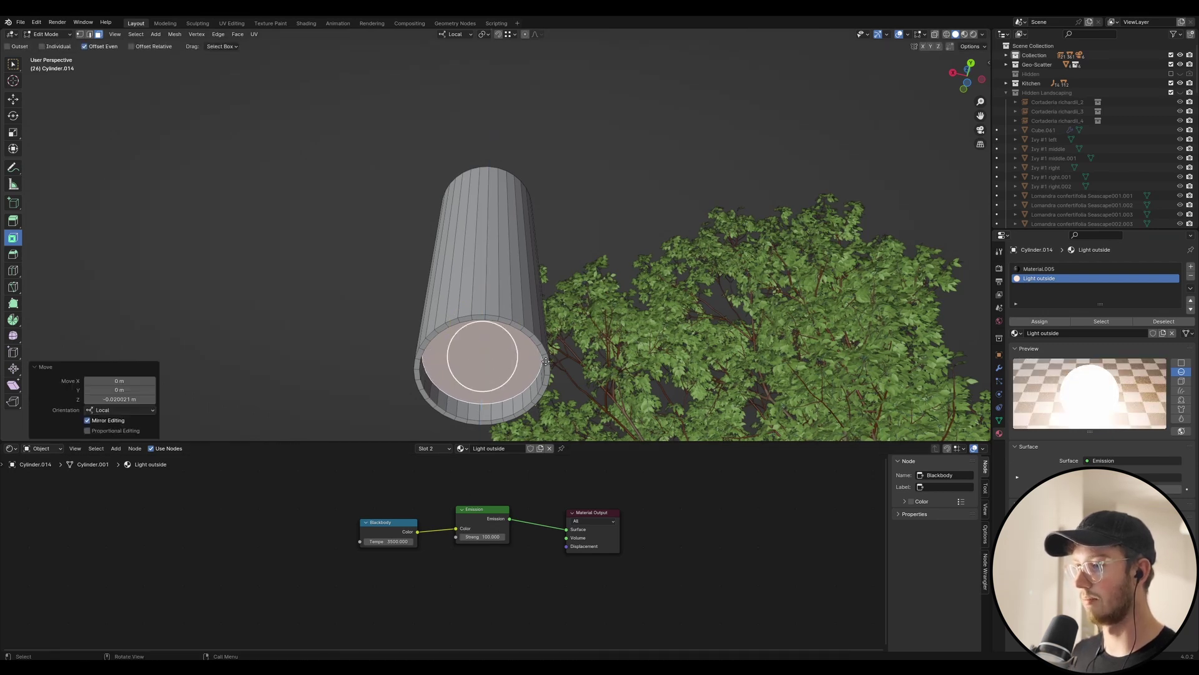
key(Tab)
middle_drag(517, 252, 509, 312)
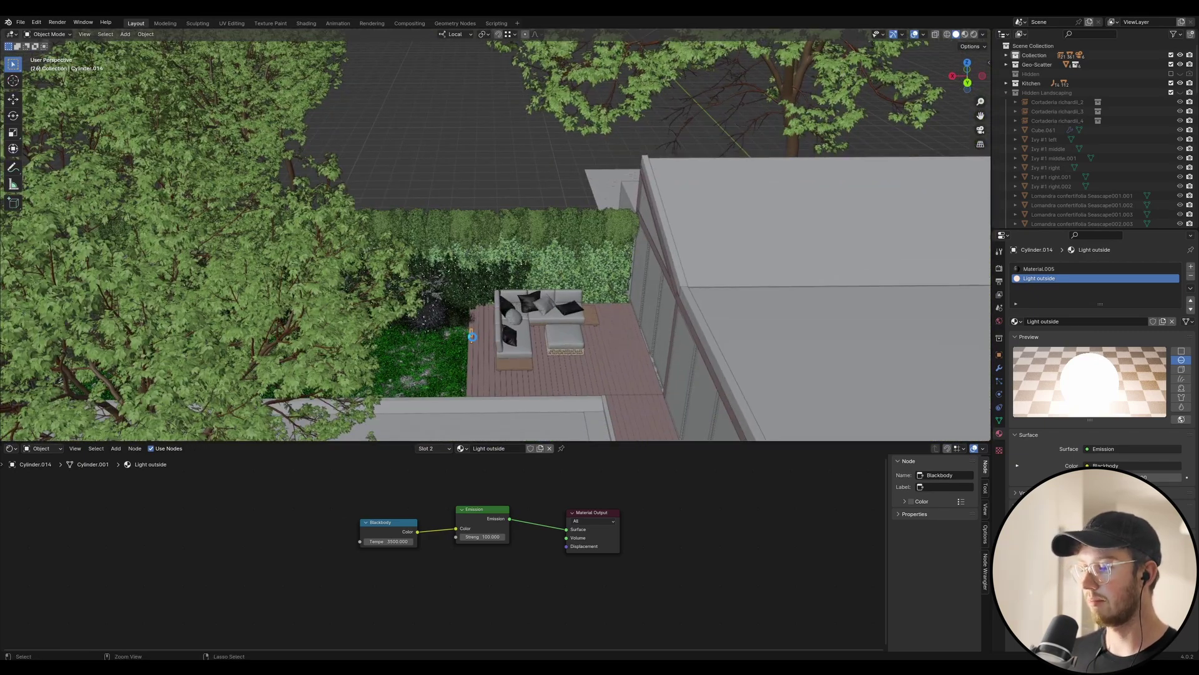
key(ctrl+s)
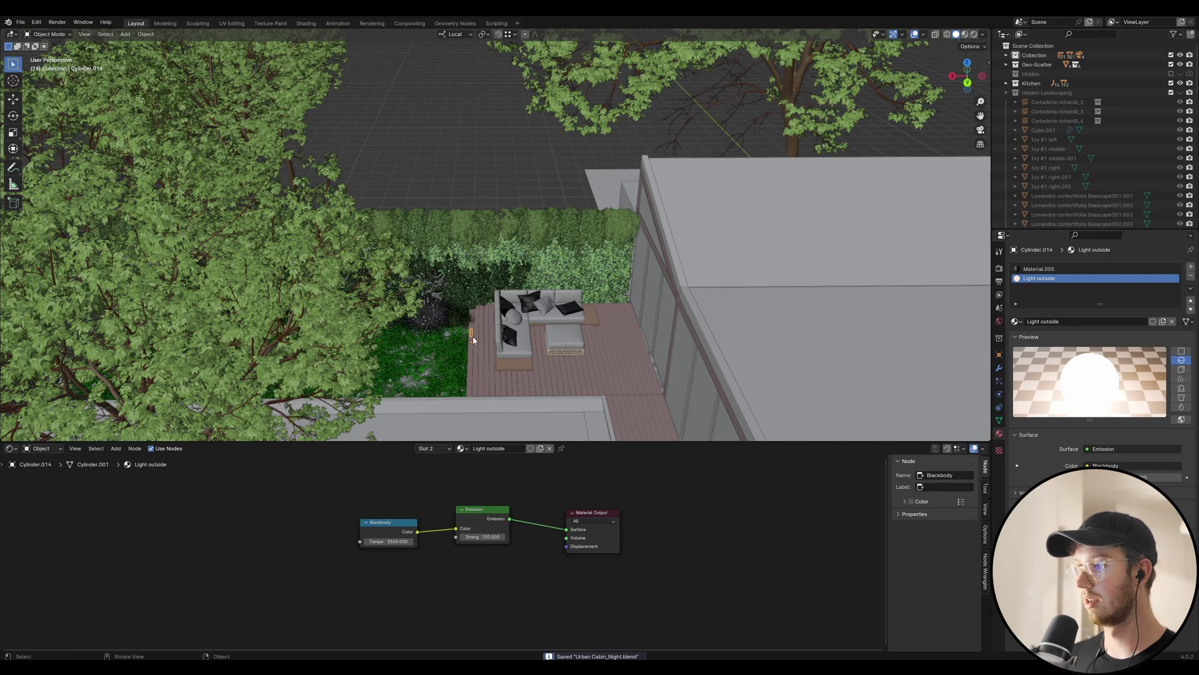
Step: Rotate the cylinder fixture beside the deck 180° about its X axis
scroll(473, 336, up, 8)
scroll(469, 319, down, 5)
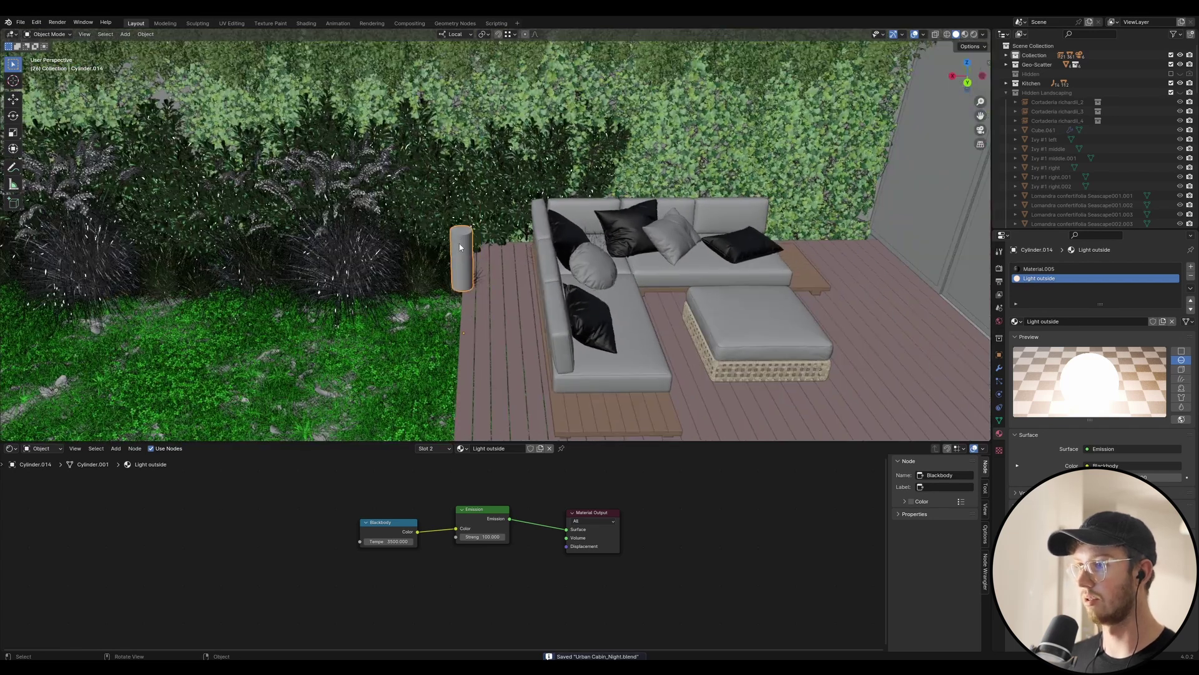
key(r)
key(x)
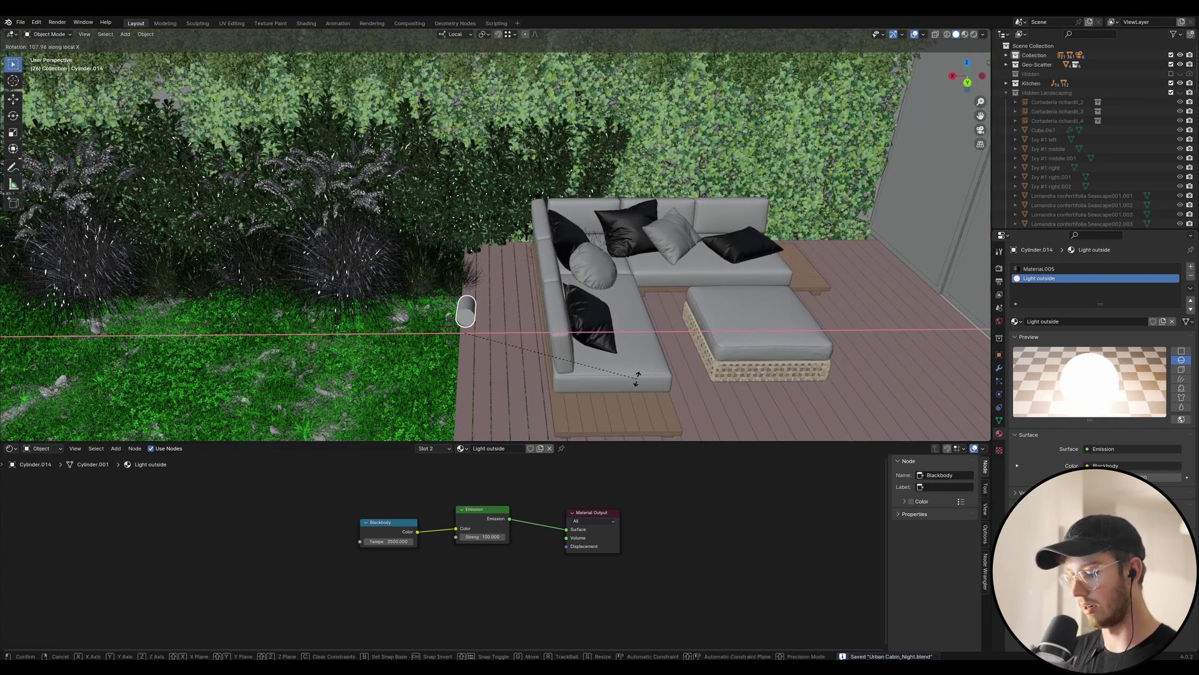
text(180)
key(Return)
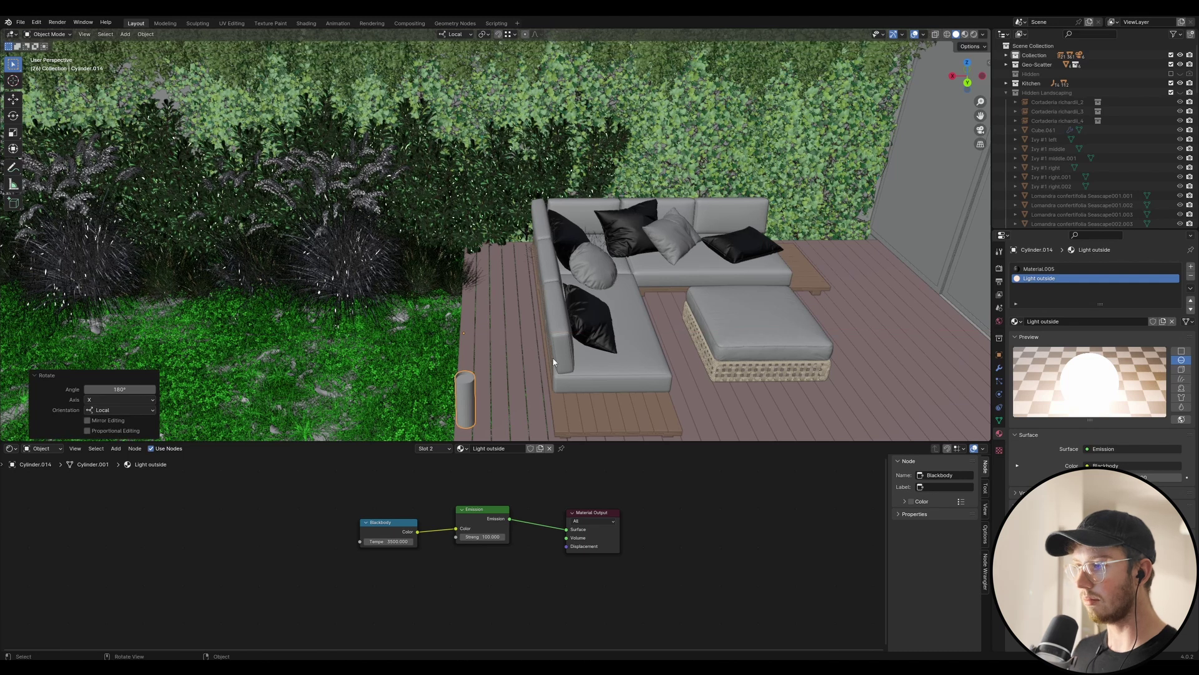
Step: Set the fixture's Array modifier count to 10
click(998, 368)
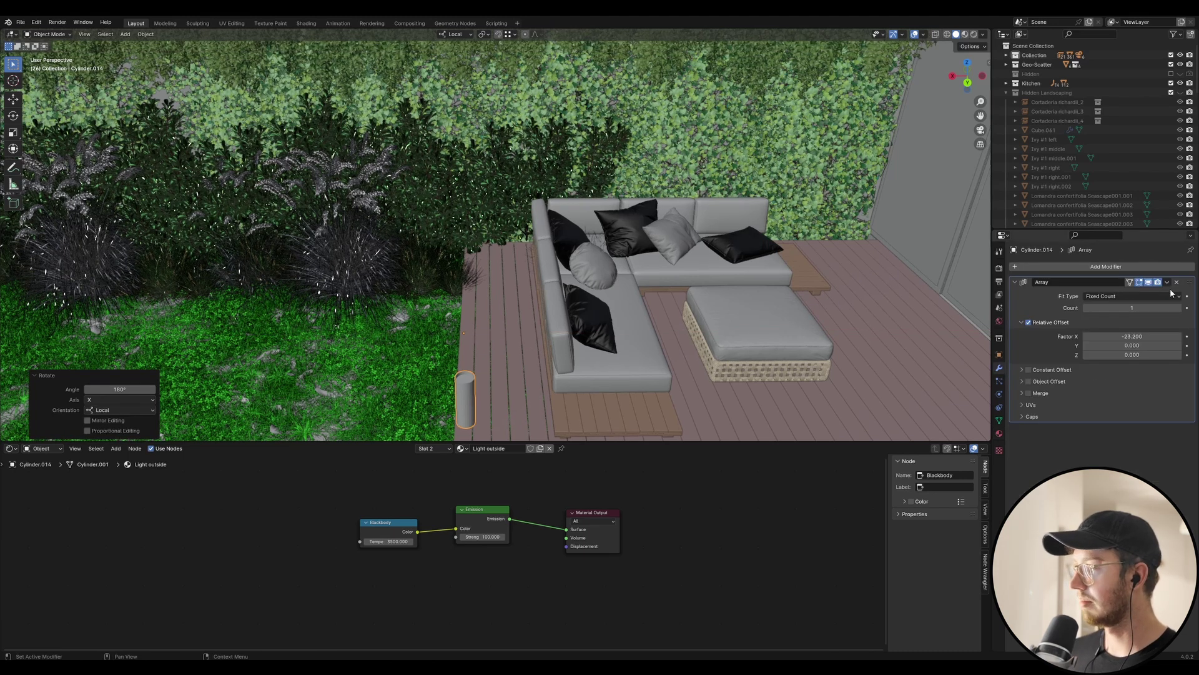
click(1180, 308)
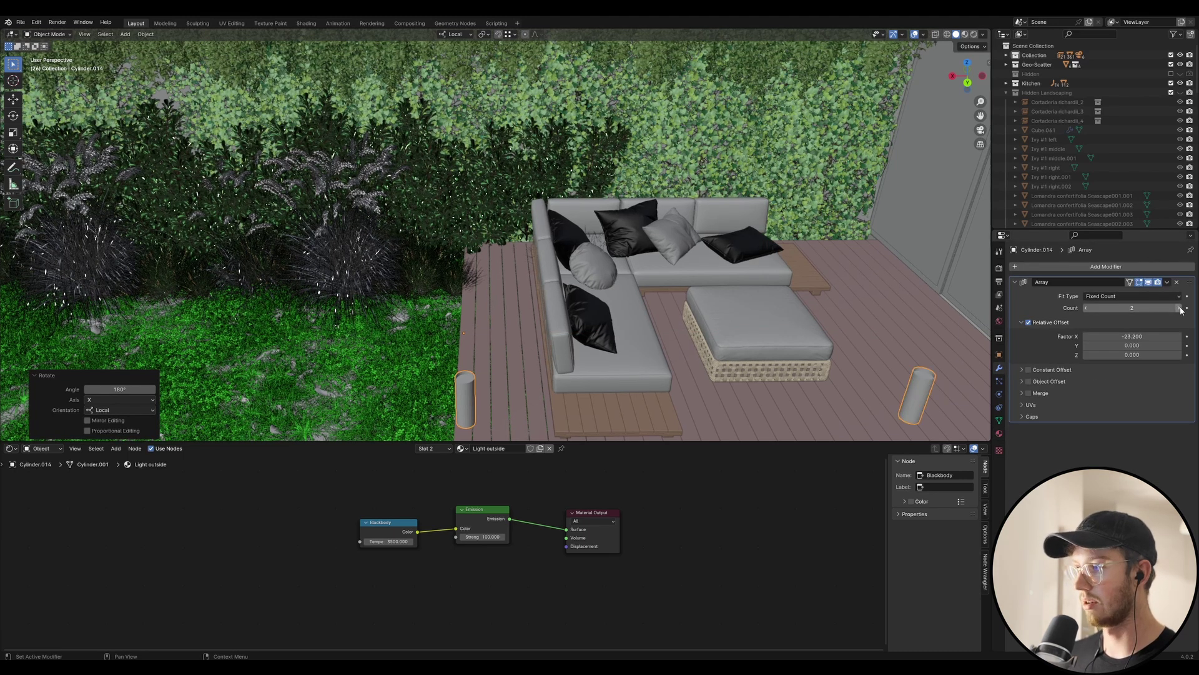
middle_drag(687, 288, 661, 327)
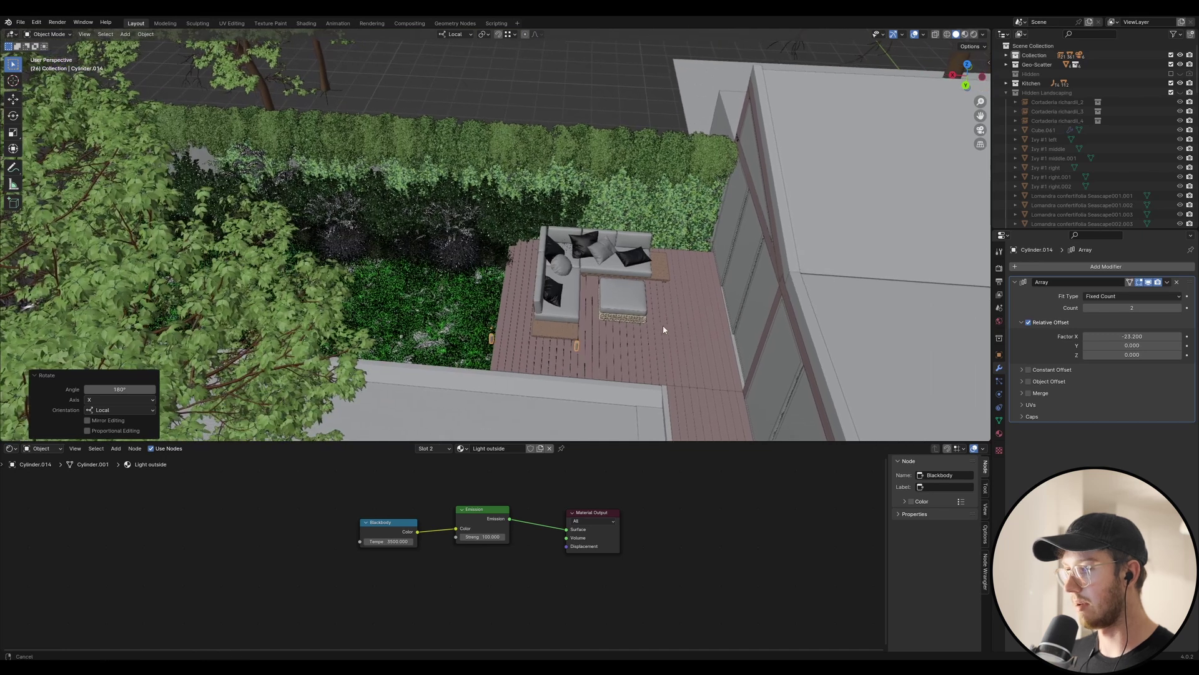
click(1145, 308)
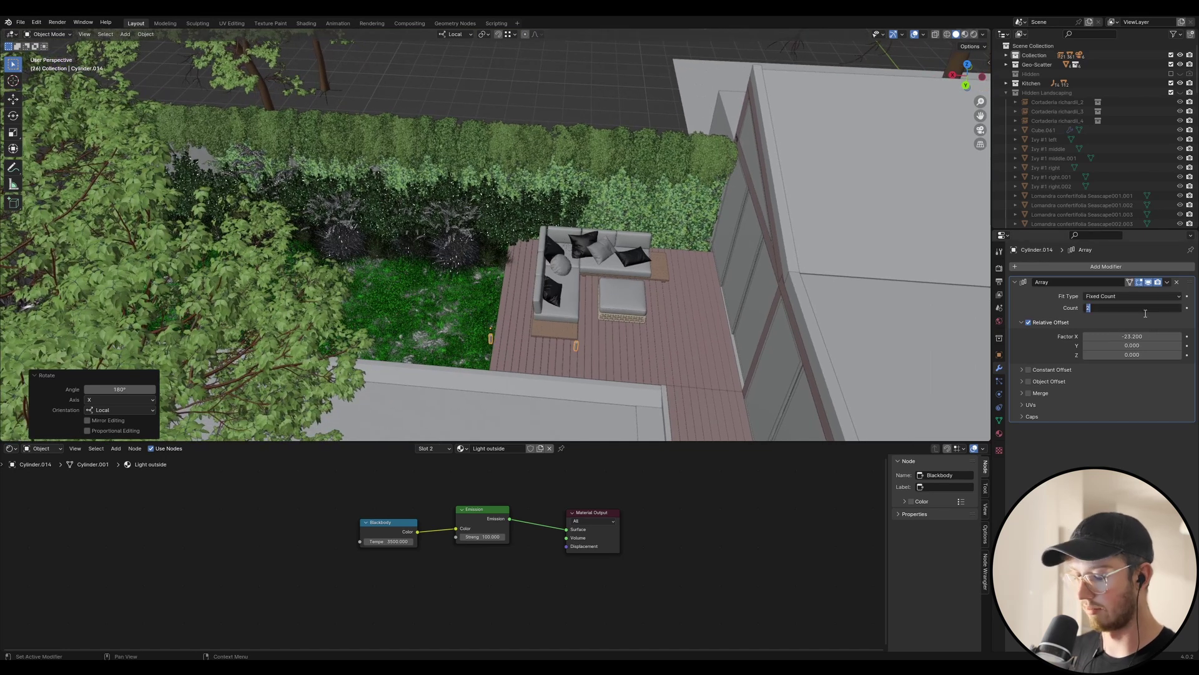
text(10)
key(Return)
Step: Move the row of fixtures about 7.76 m along local X, then along local Y toward the planted hedge
key(g)
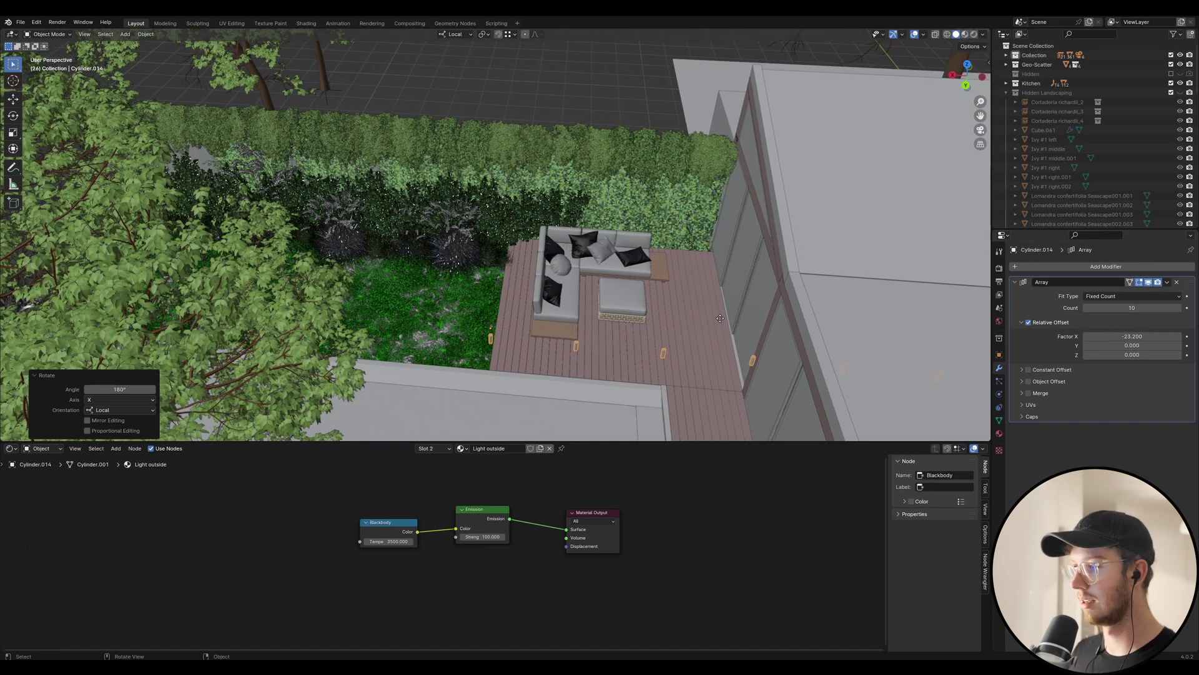
key(x)
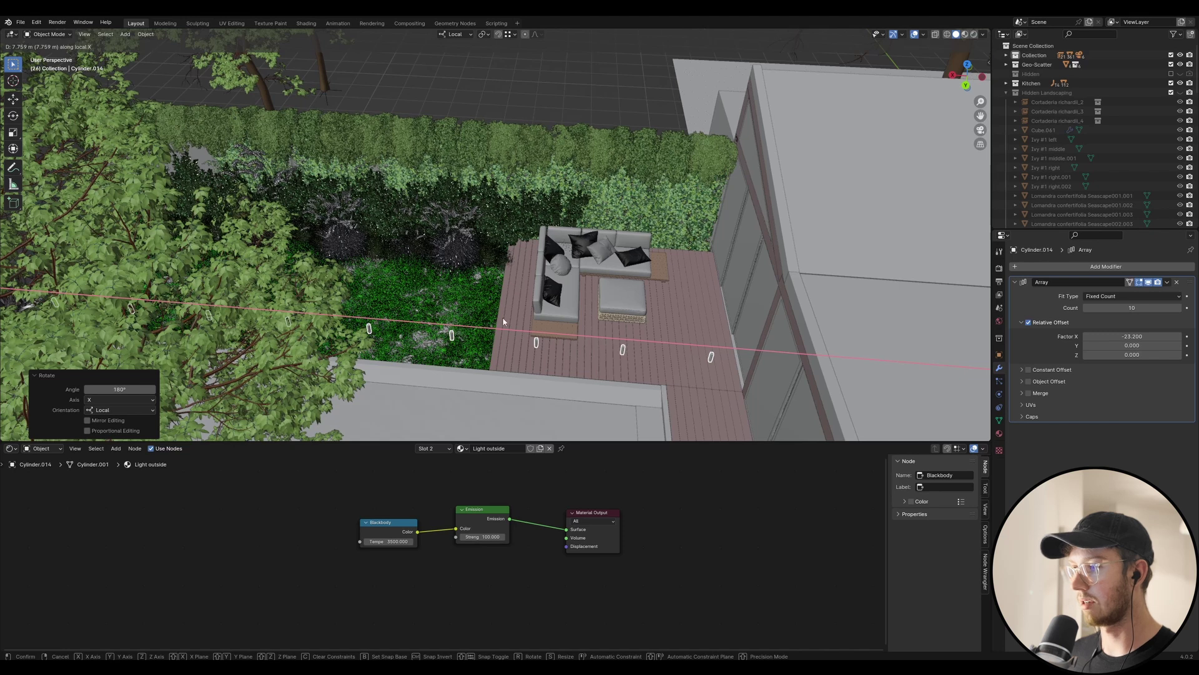
click(274, 259)
key(g)
key(y)
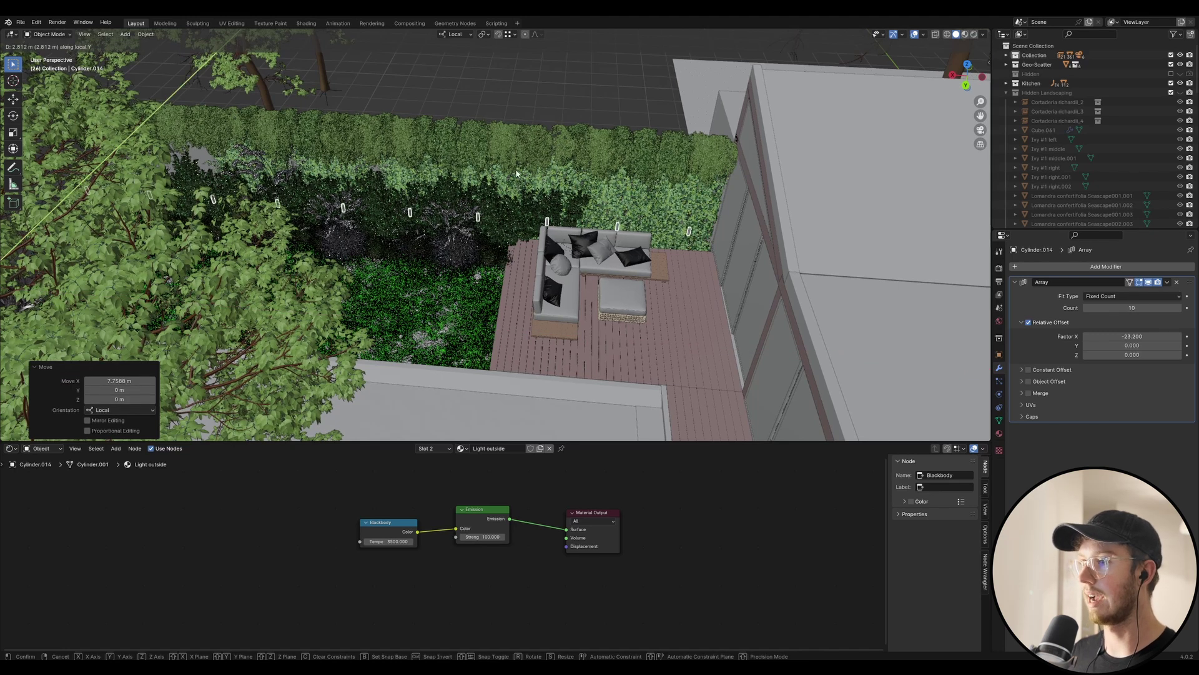
click(482, 232)
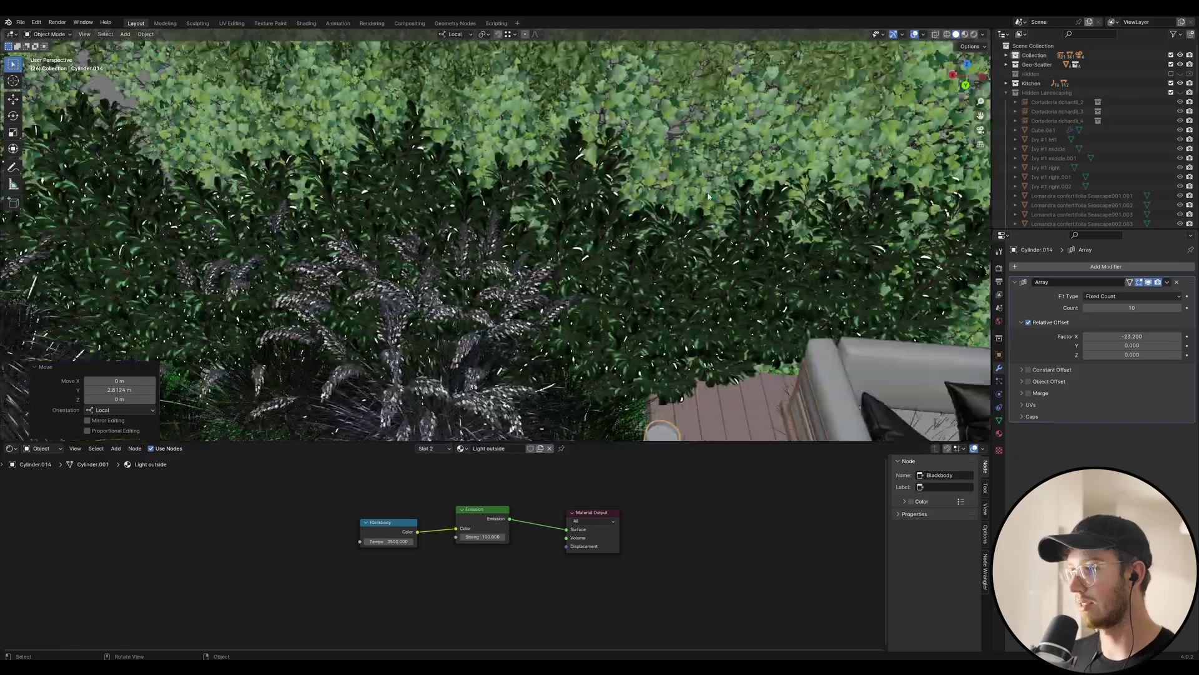
Step: Shift the fixture row about 2.05 m farther along local Y into the hedge and lower it about 1.40 m along local Z
scroll(620, 206, down, 3)
middle_drag(620, 206, 568, 206)
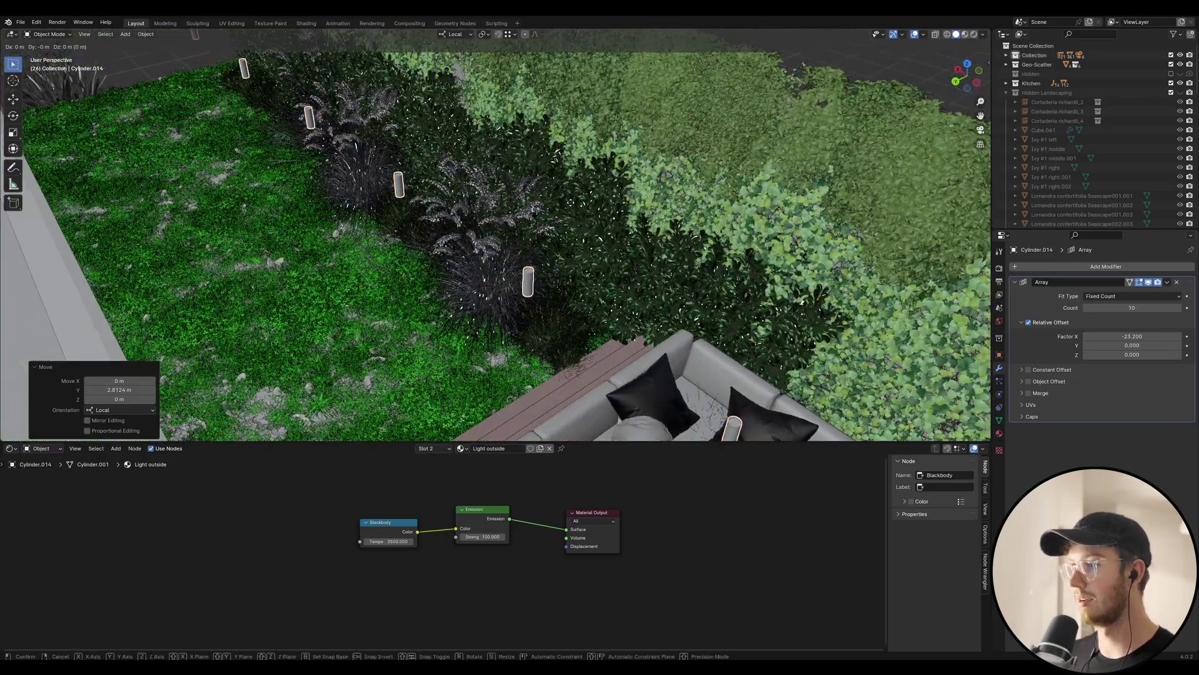
key(g)
key(y)
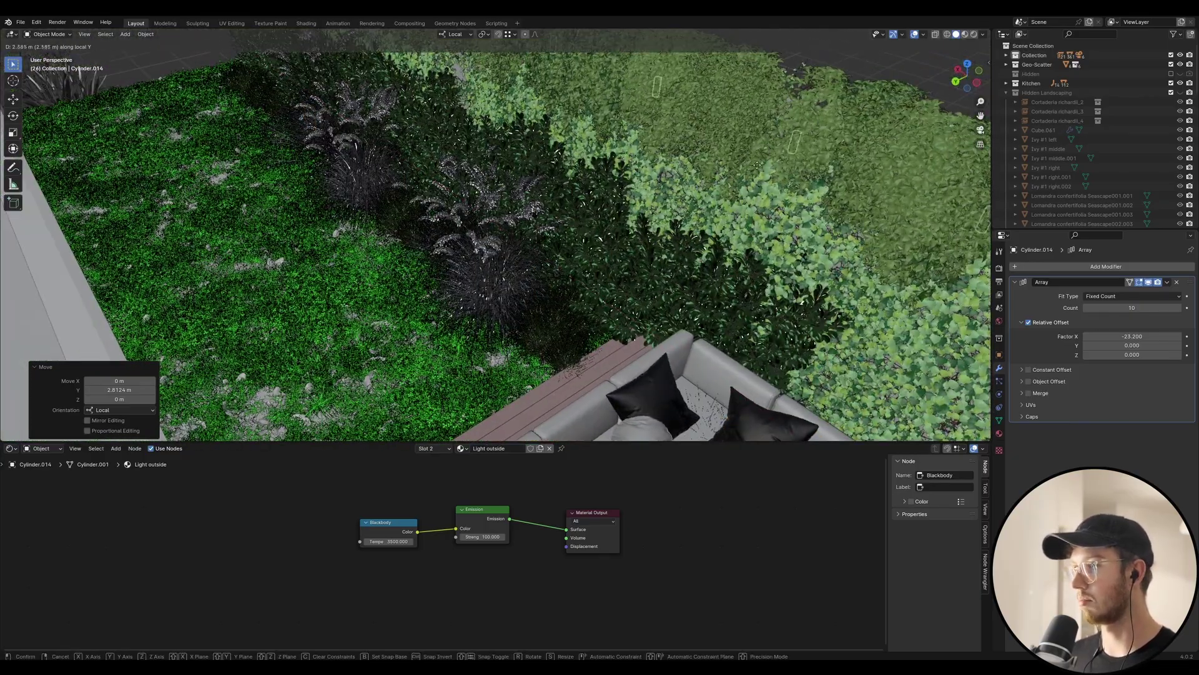
click(722, 189)
key(g)
key(z)
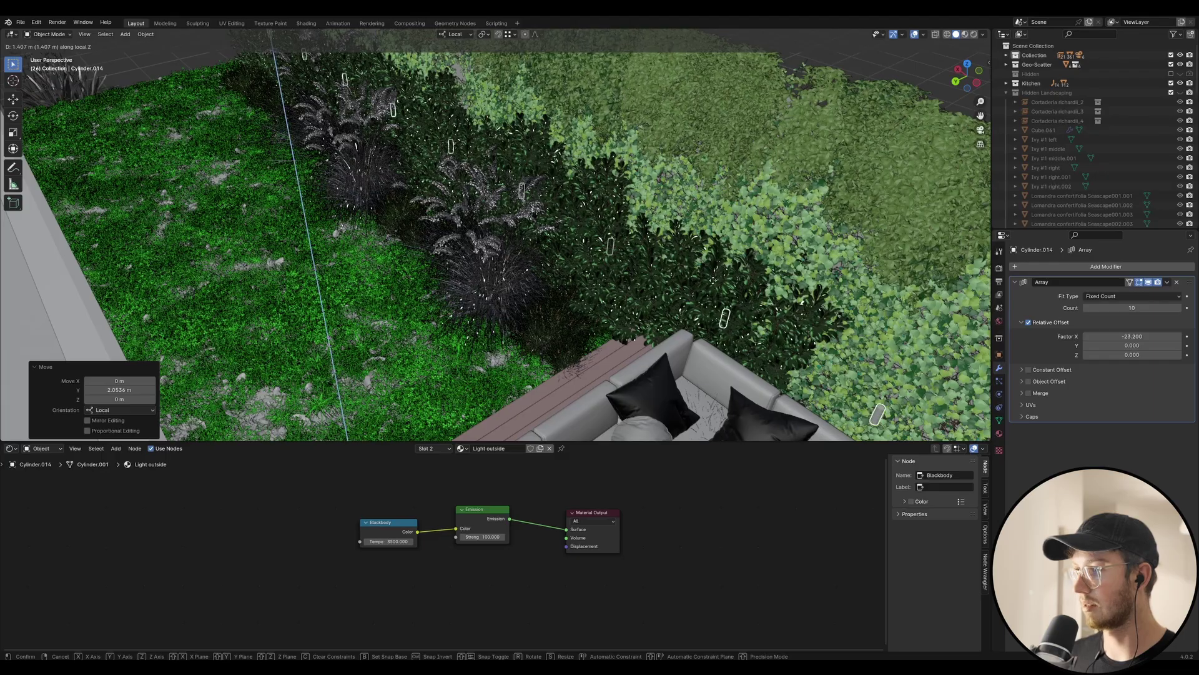
click(818, 336)
Step: Lower the fixture row about 0.73 m more and nudge it about 0.03 m along local Y against the ivy wall
middle_drag(818, 336, 712, 337)
scroll(748, 340, up, 3)
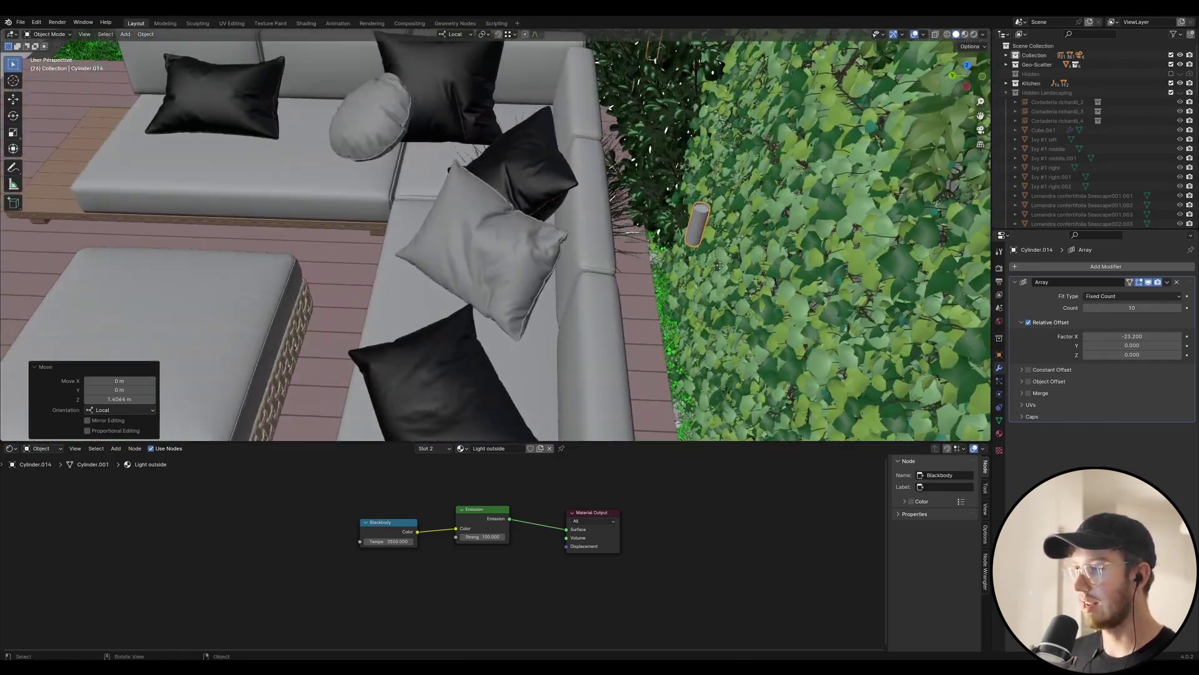
key(g)
key(z)
click(703, 334)
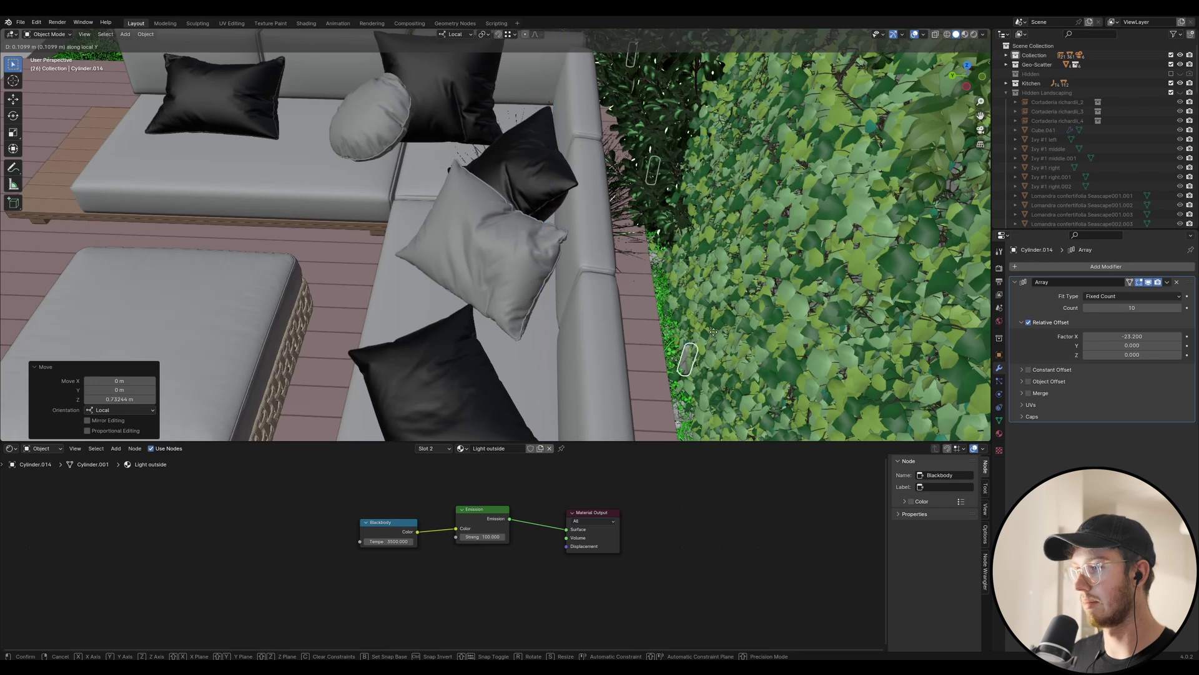
key(g)
key(y)
click(705, 334)
Step: Preview the scene through the camera in rendered shading with viewport overlays hidden
key(KP_0)
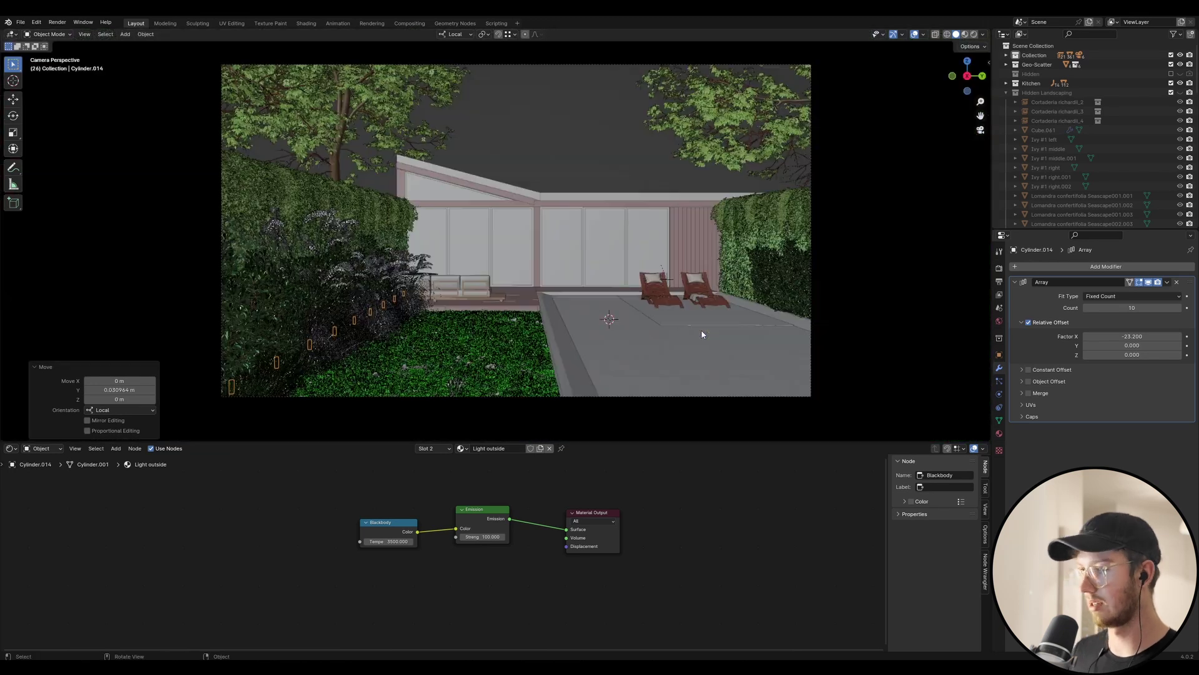
click(914, 34)
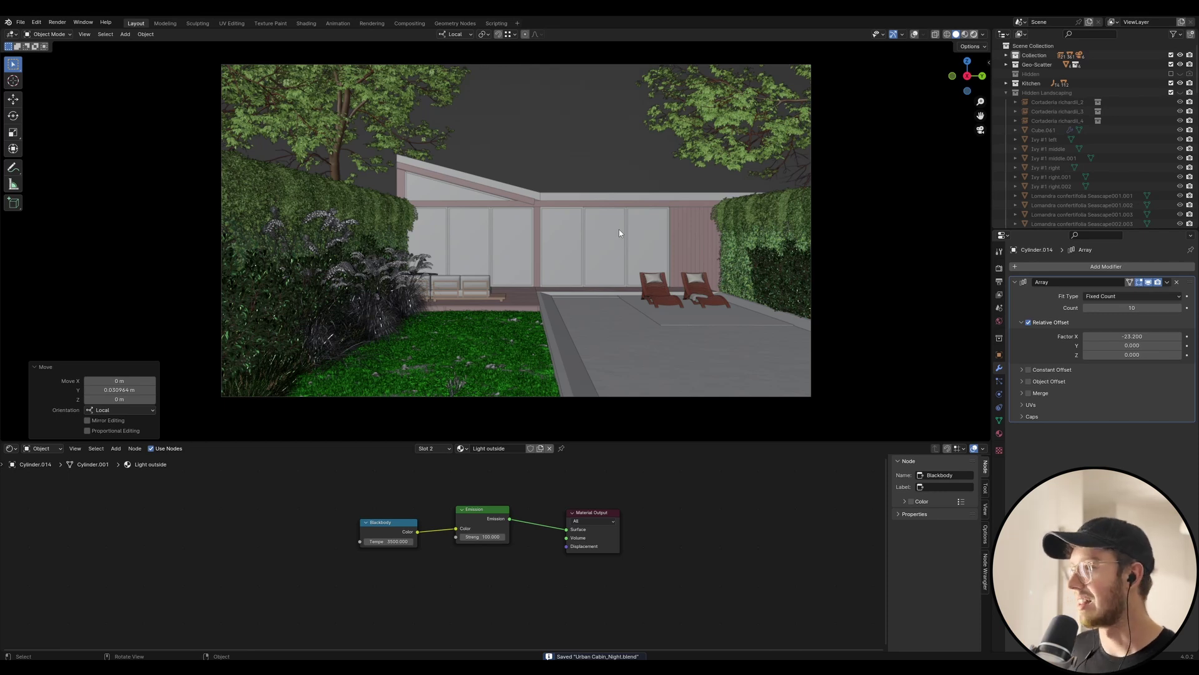
click(974, 34)
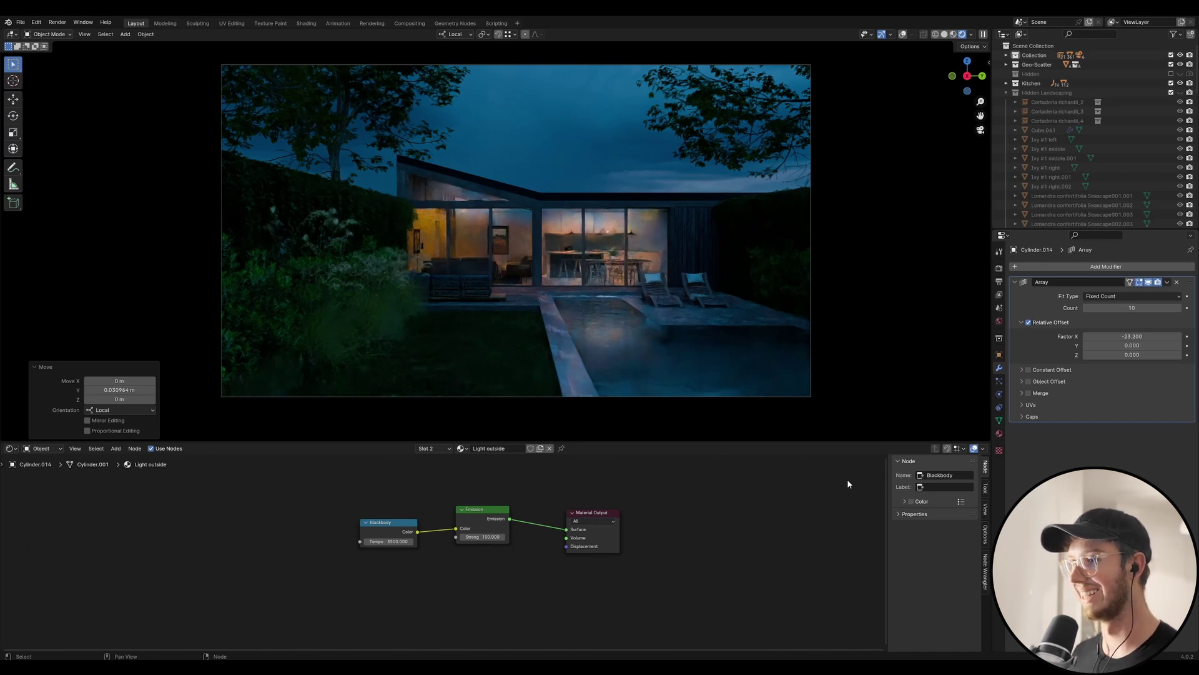
Step: Set the Emission strength of Light outside to 1000
click(485, 537)
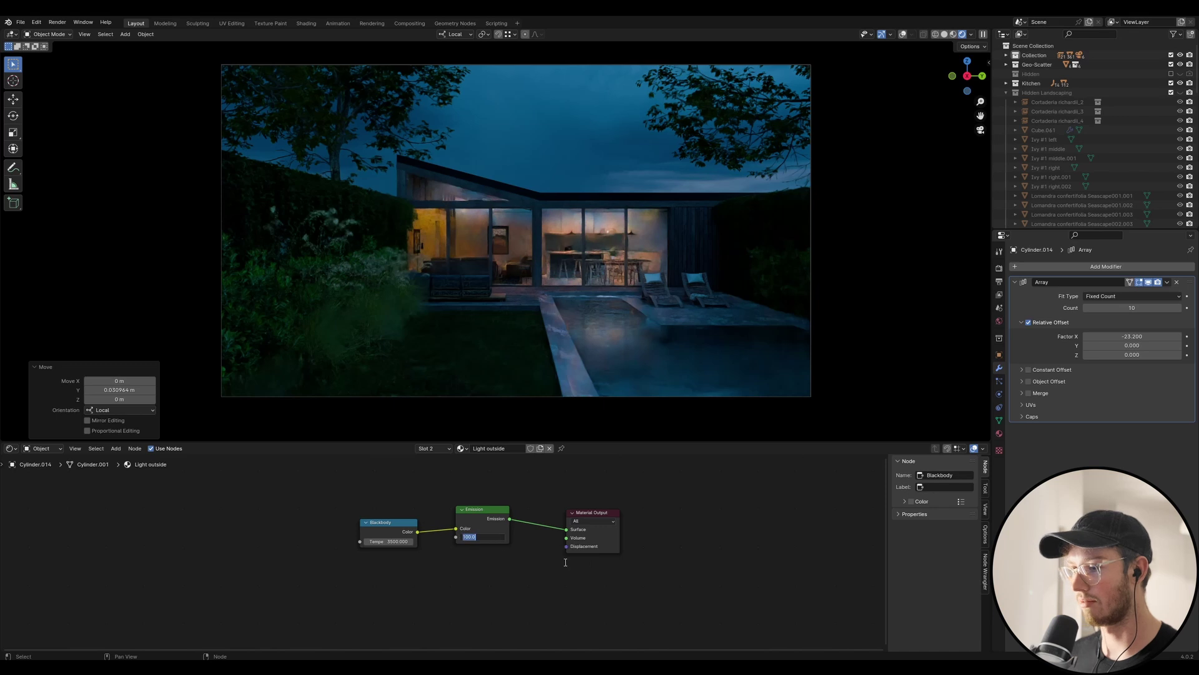
text(100)
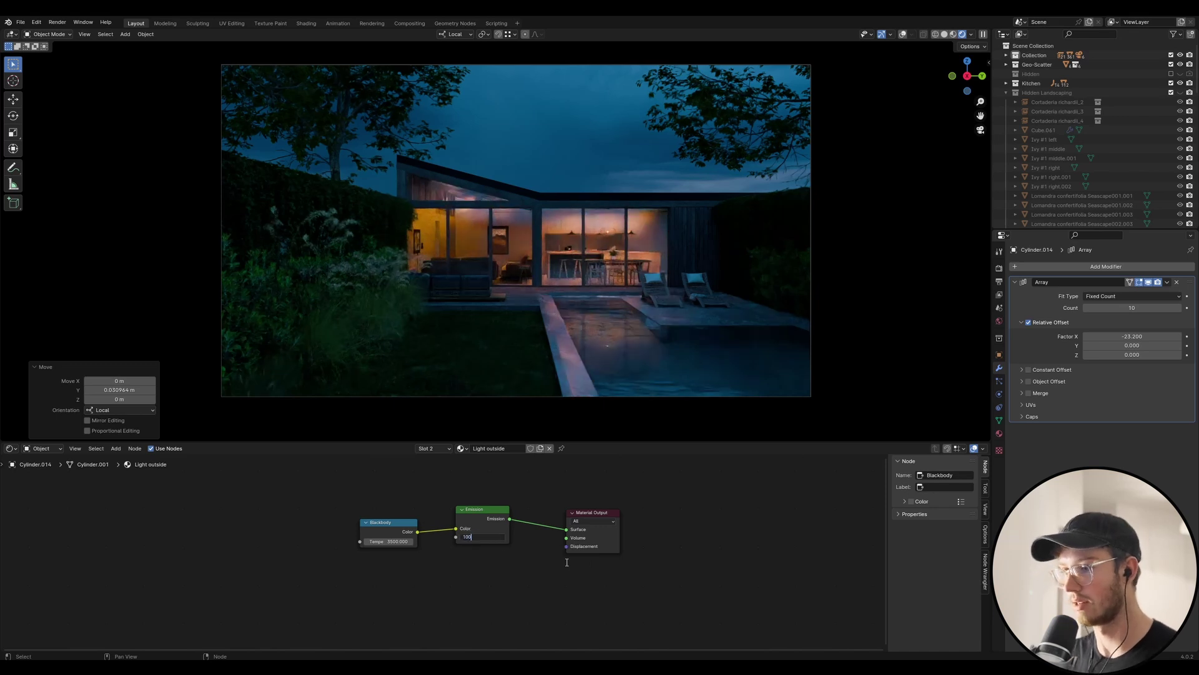
text(0)
key(Return)
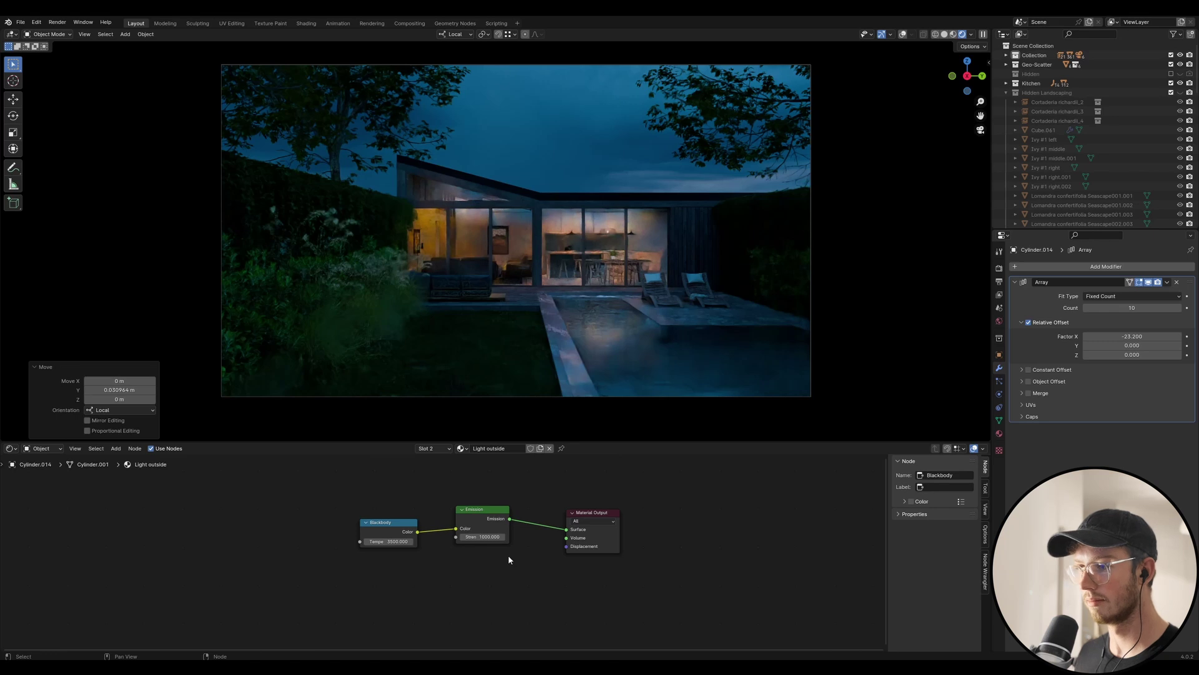
Step: Set the Emission strength of Light outside to 5000
click(490, 537)
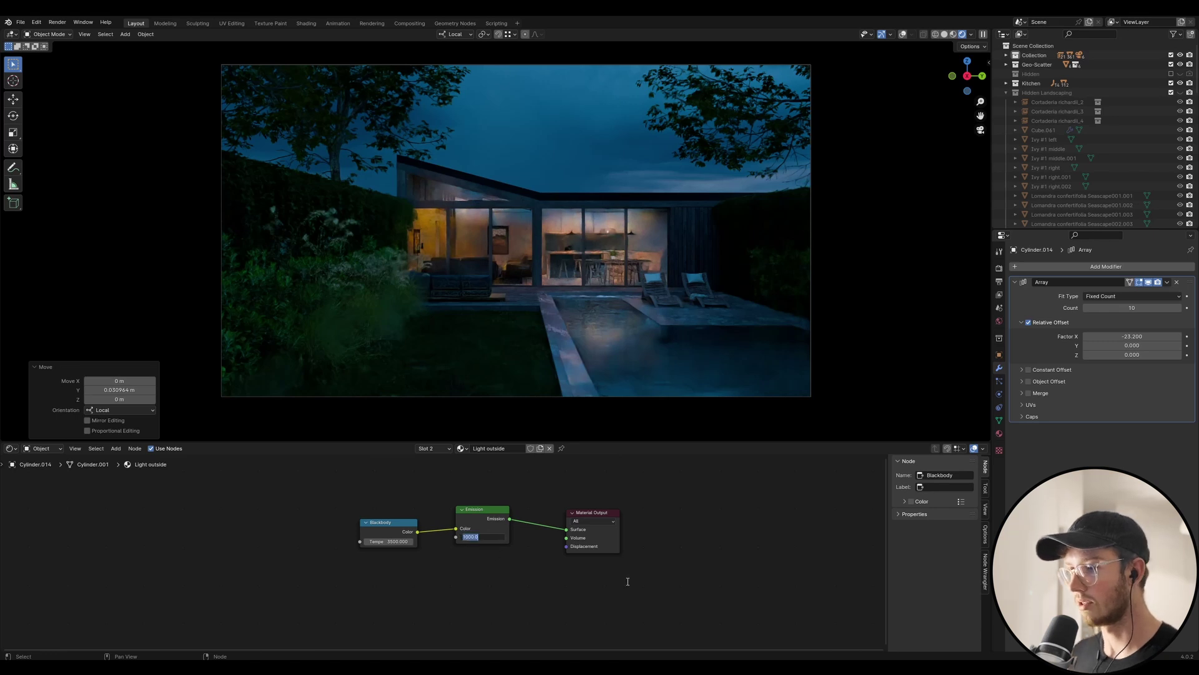
text(500)
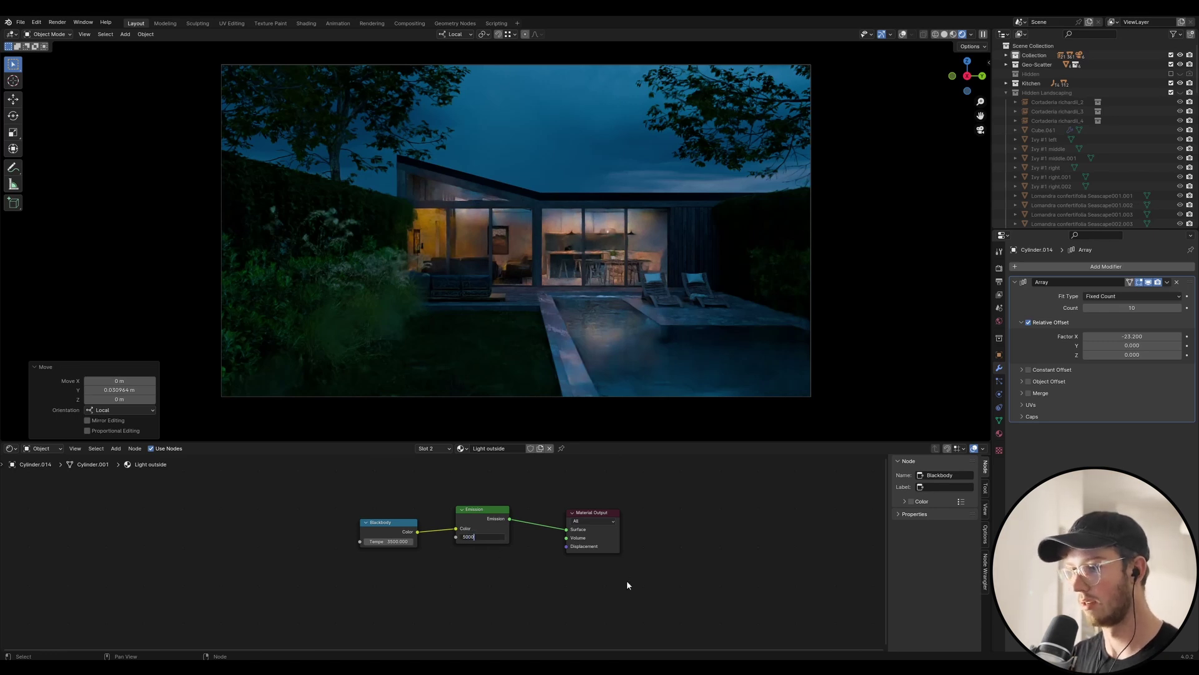
text(0)
key(Return)
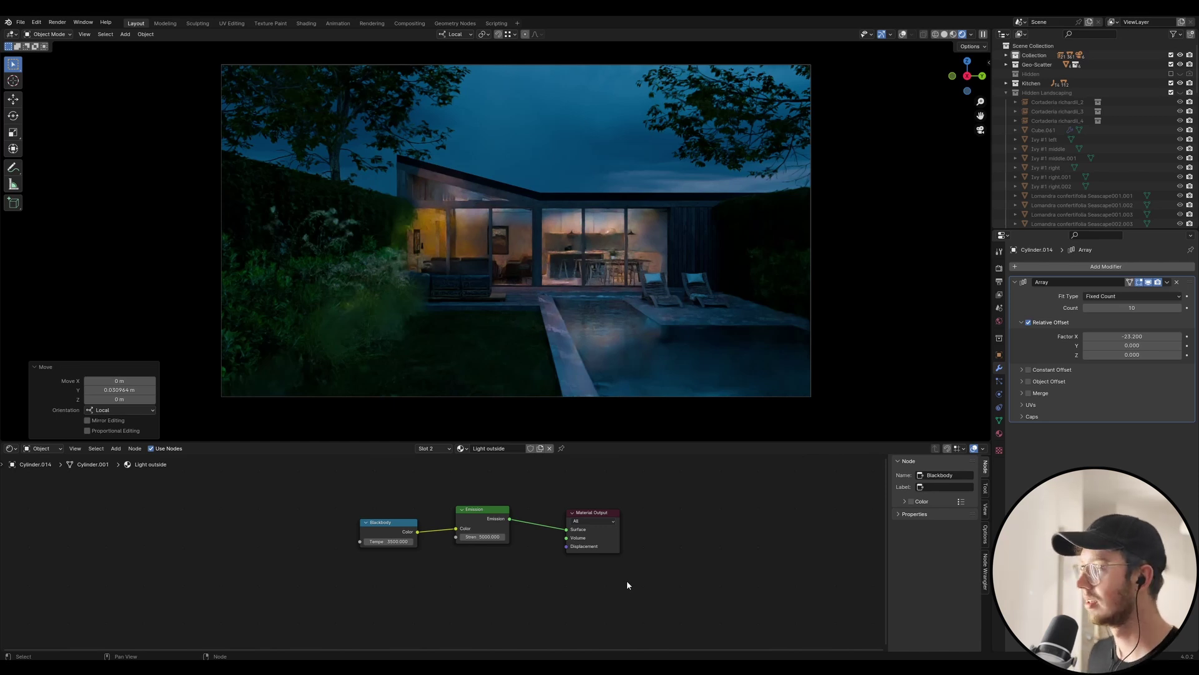
Step: Show the viewport overlays and raise the fixture row about 1.47 m along local Z
click(903, 34)
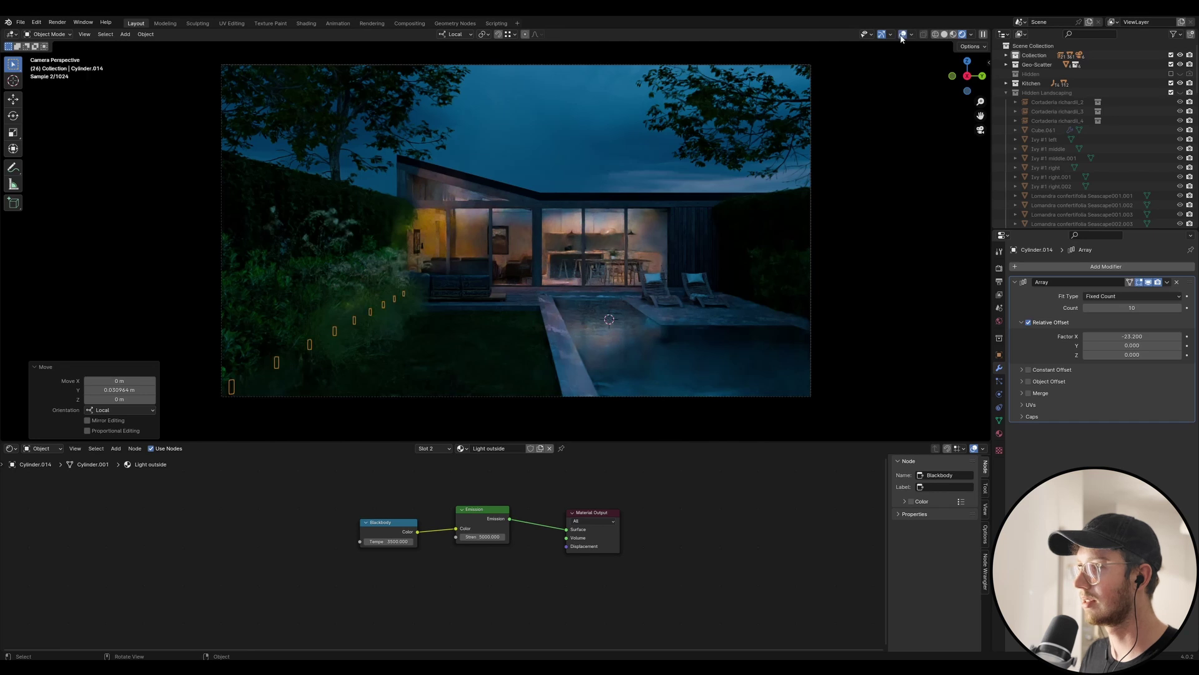
key(g)
key(z)
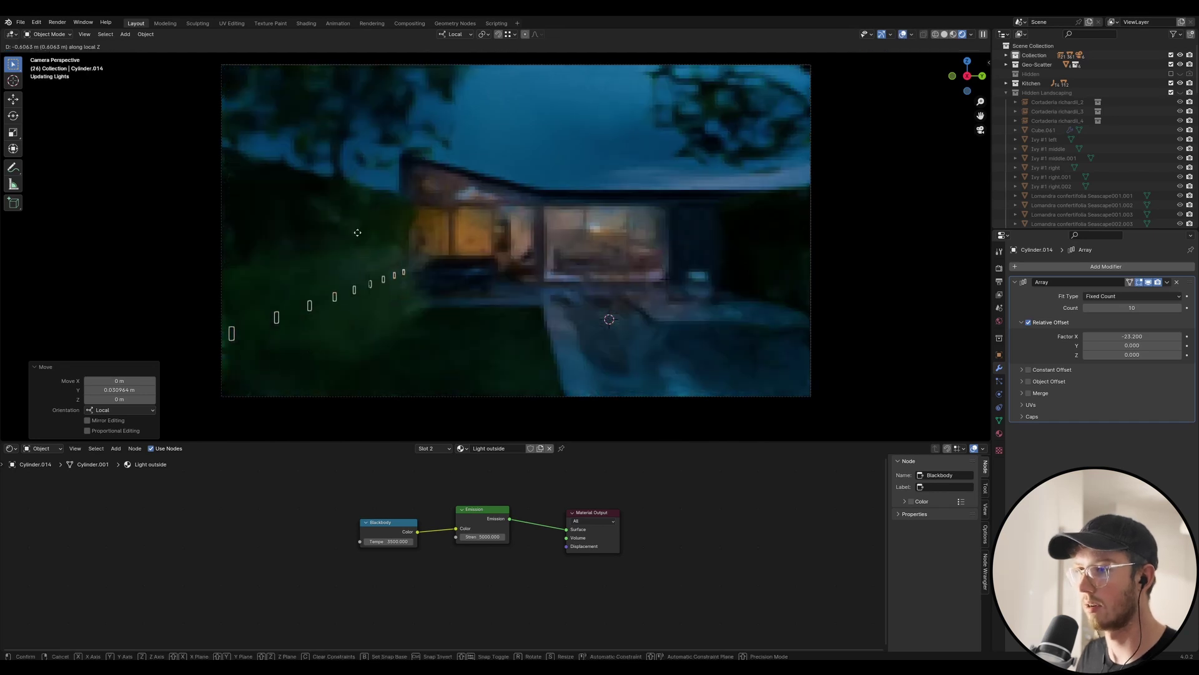
click(357, 160)
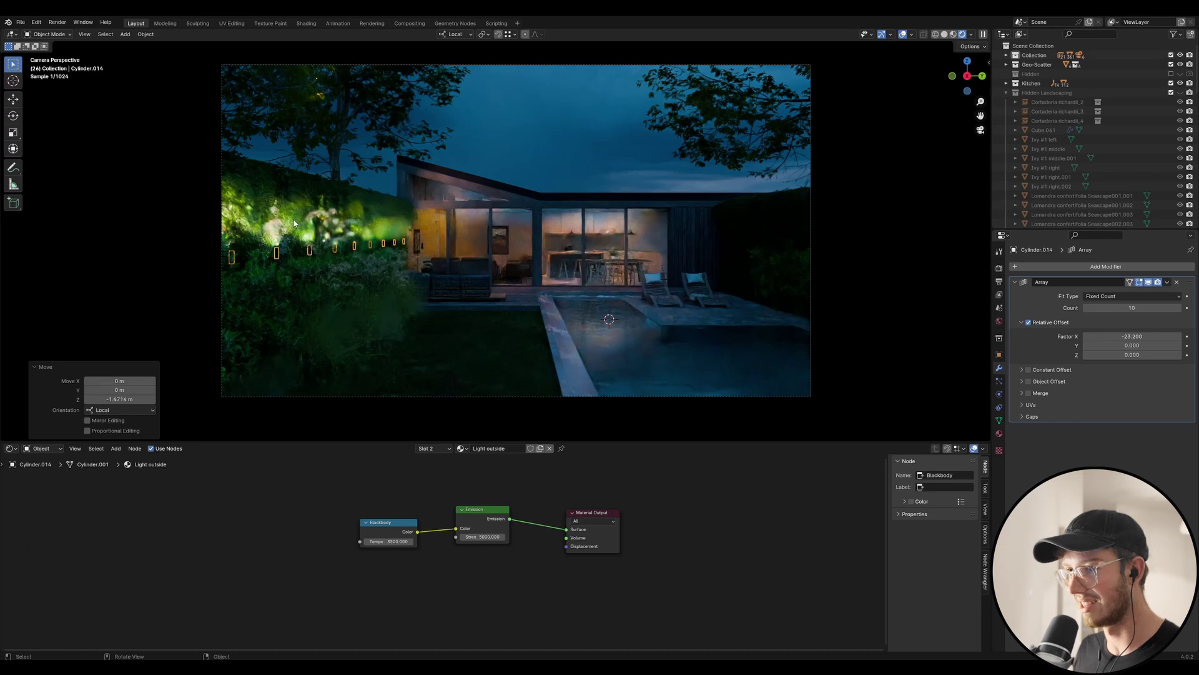
Step: Reduce the Emission strength of the Light outside material to 1000
double_click(481, 537)
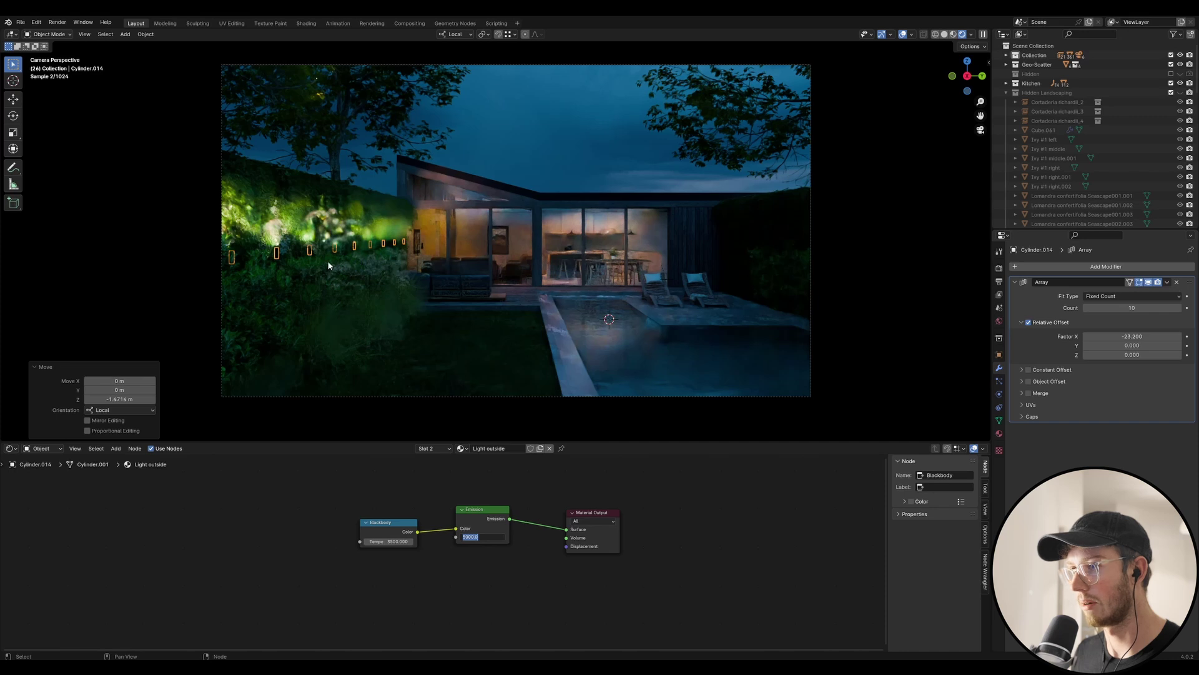
key(Return)
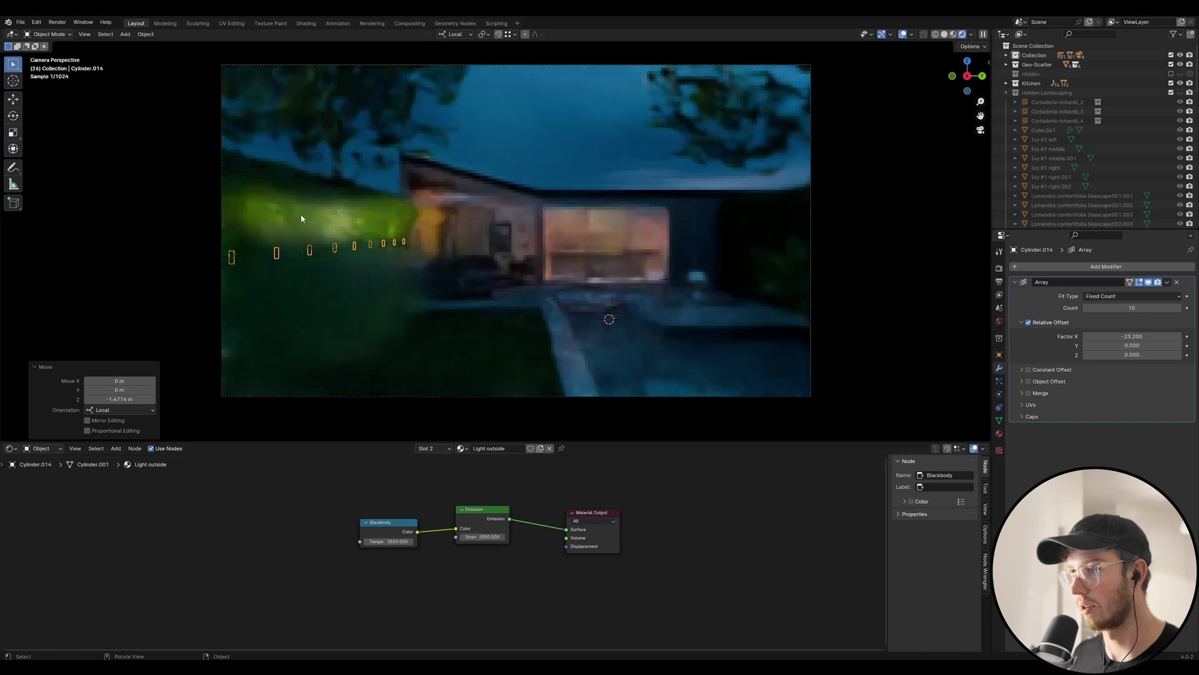
double_click(484, 537)
text(10)
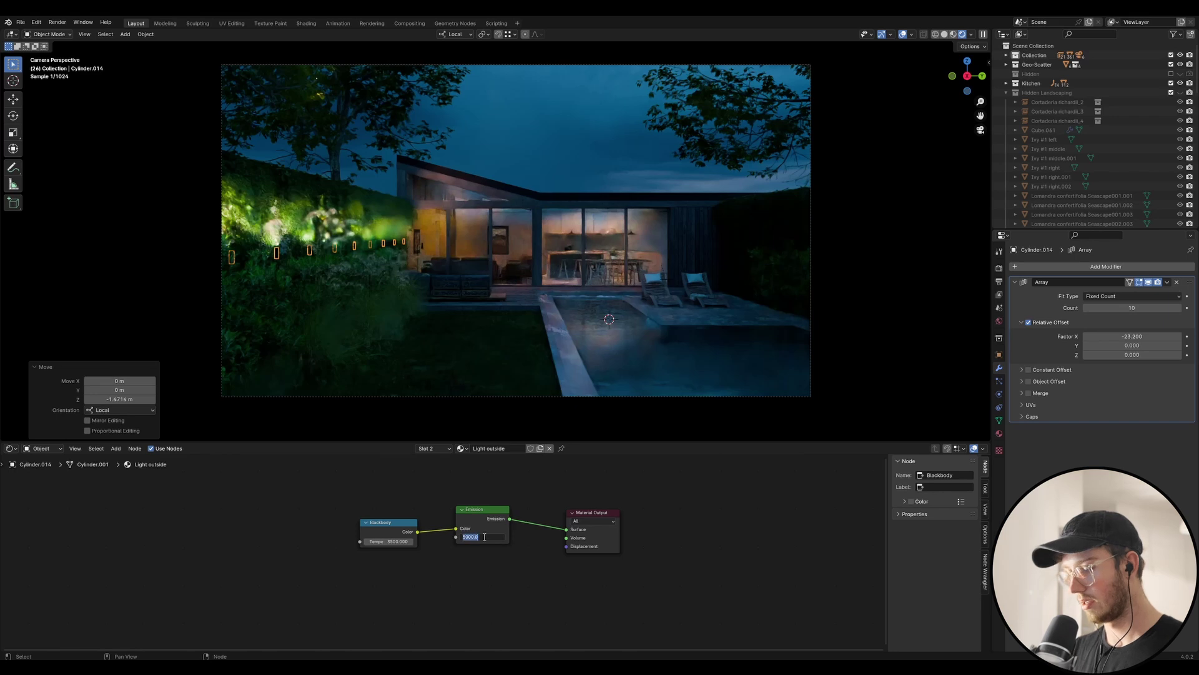
text(00)
key(Return)
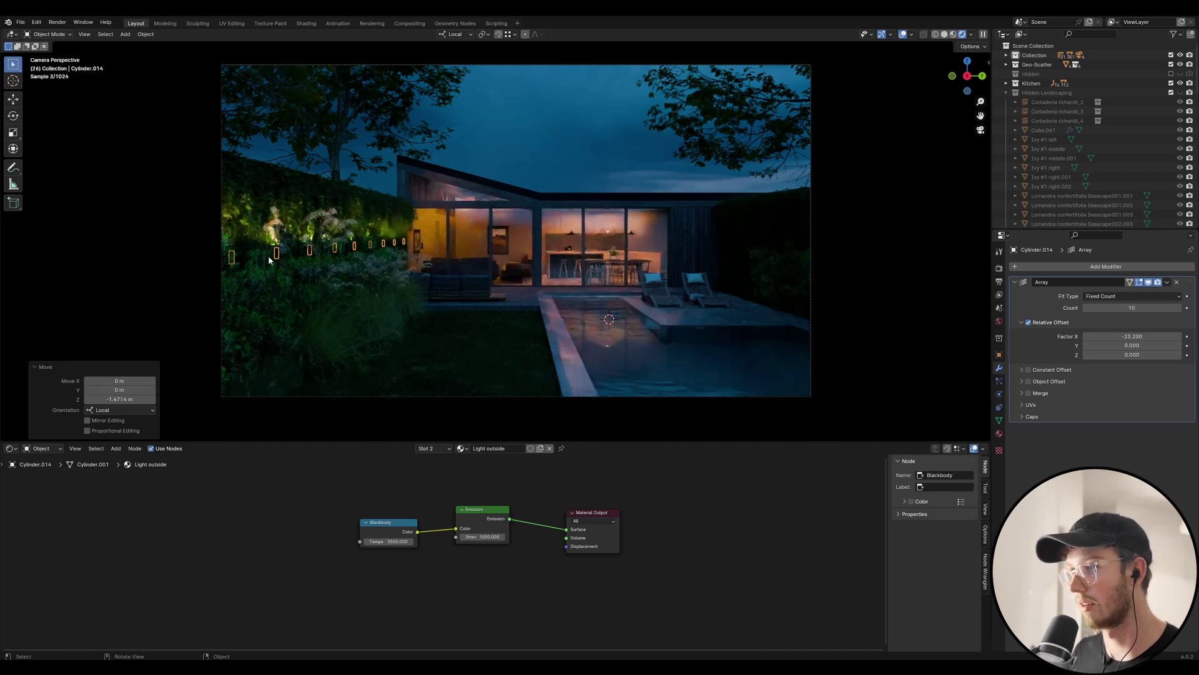
Step: Open the mesh of the hedge downlight for editing, working up close in solid shading
click(945, 35)
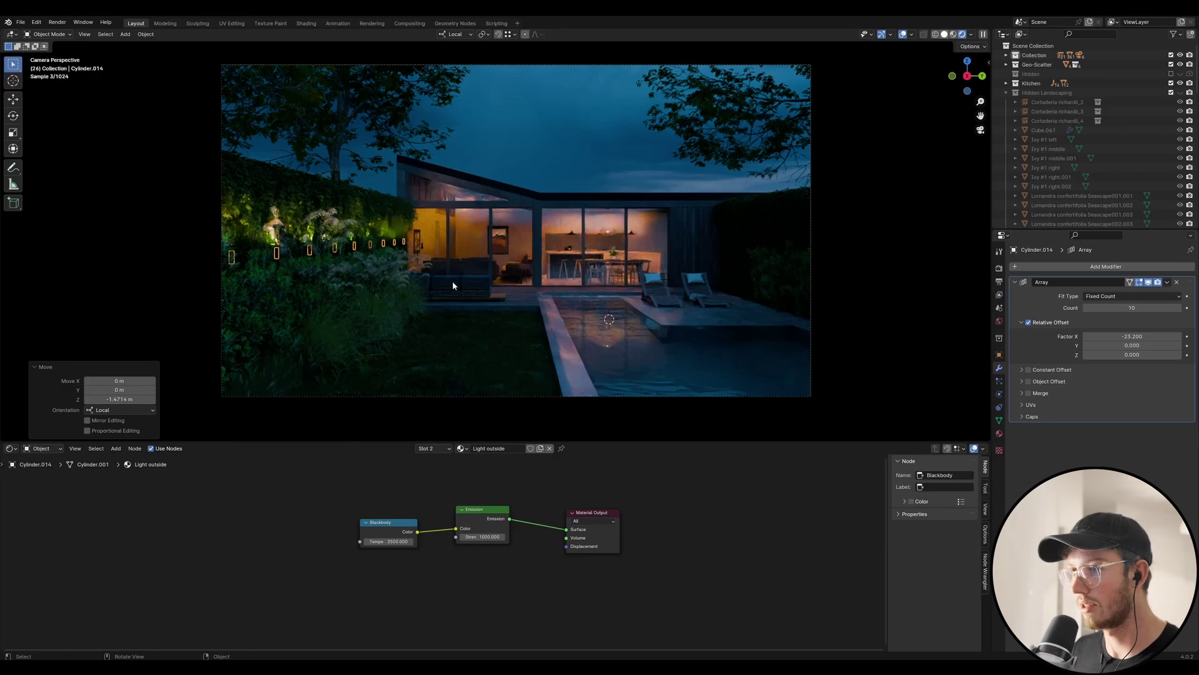
middle_drag(377, 257, 297, 306)
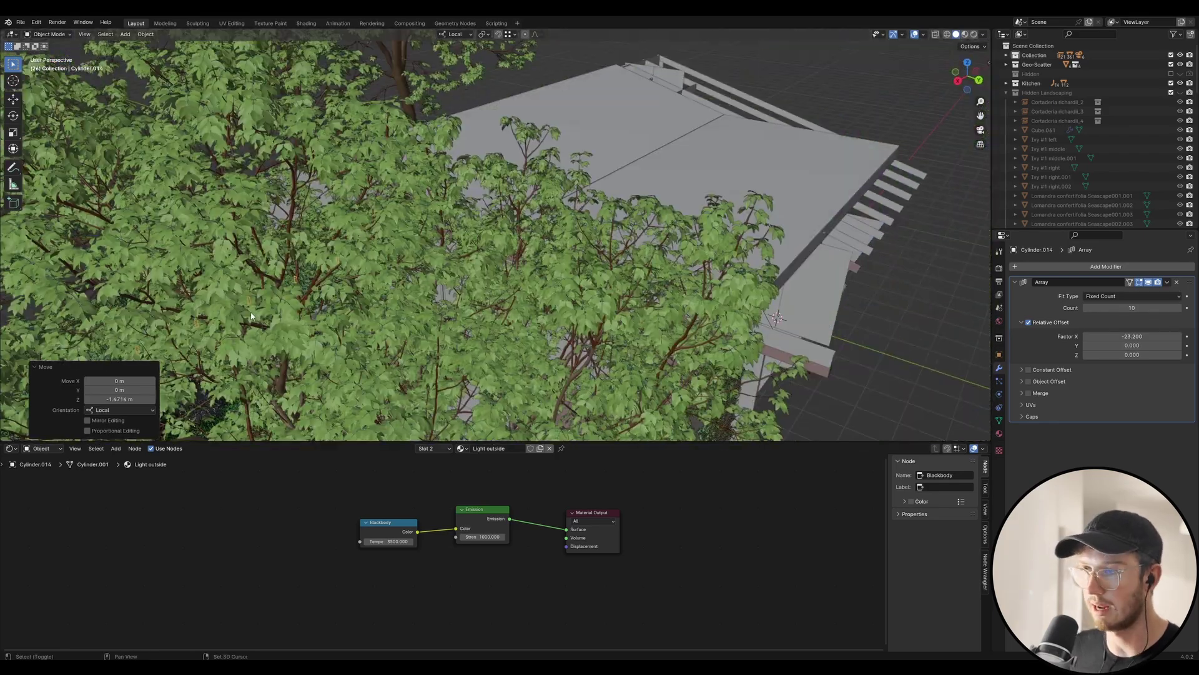
middle_drag(662, 259, 731, 246)
scroll(732, 245, down, 5)
scroll(401, 315, up, 6)
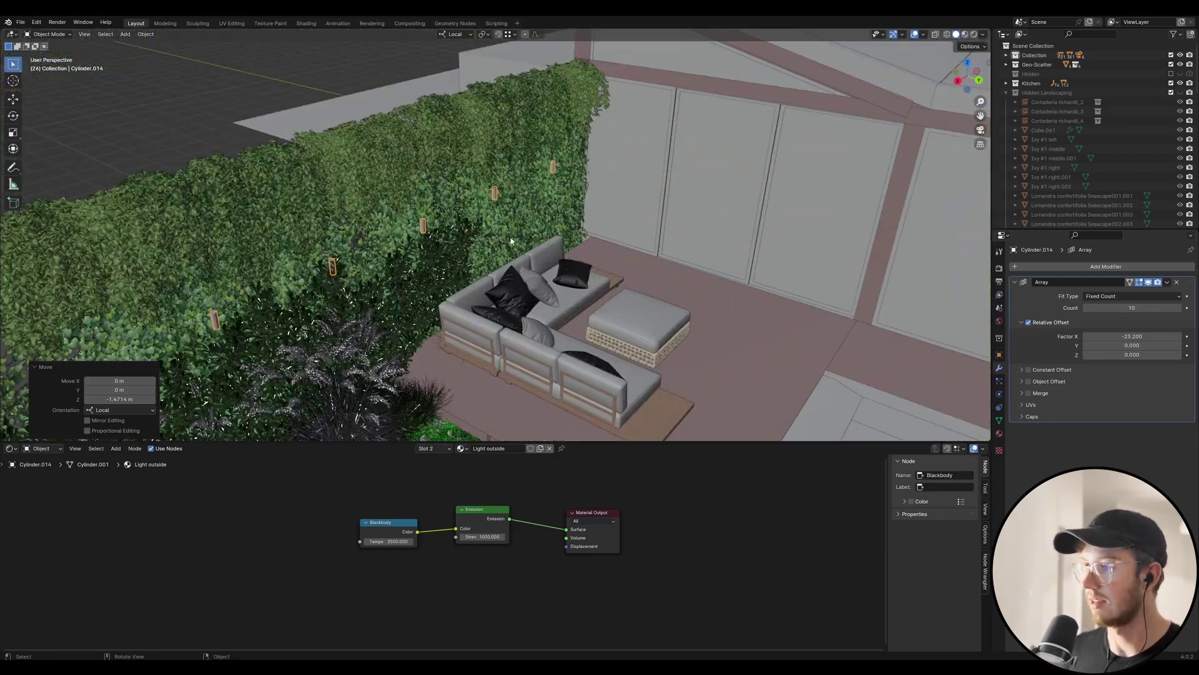
scroll(570, 170, up, 4)
middle_drag(570, 169, 612, 300)
scroll(577, 274, up, 4)
key(Tab)
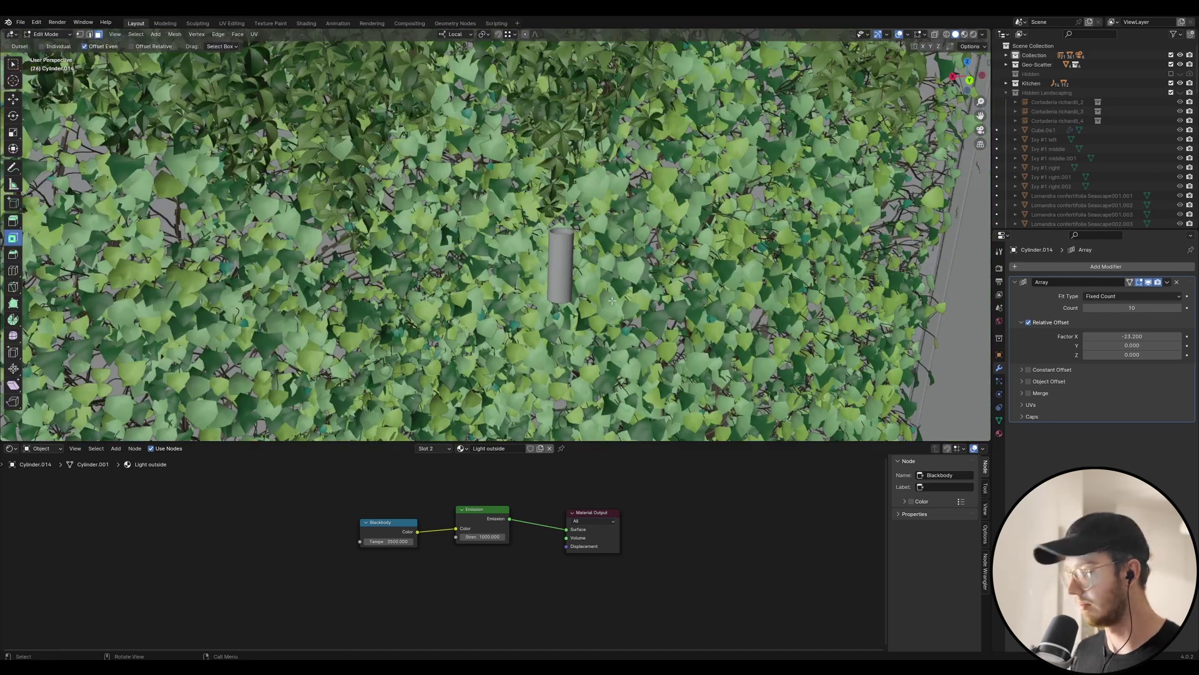
Step: Inset the bottom face of the downlight cylinder to leave a thin rim, and extrude it inward about 0.02 m
key(KP_Decimal)
scroll(541, 292, down, 4)
middle_drag(531, 289, 437, 67)
click(417, 309)
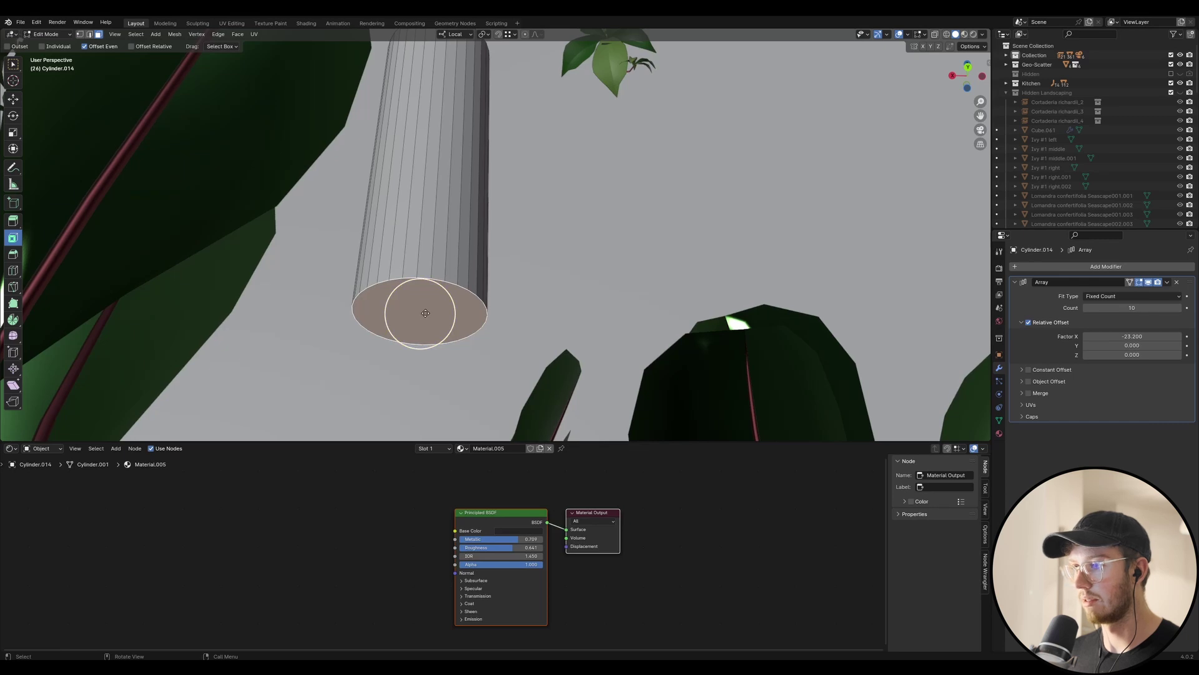
middle_drag(426, 313, 138, 375)
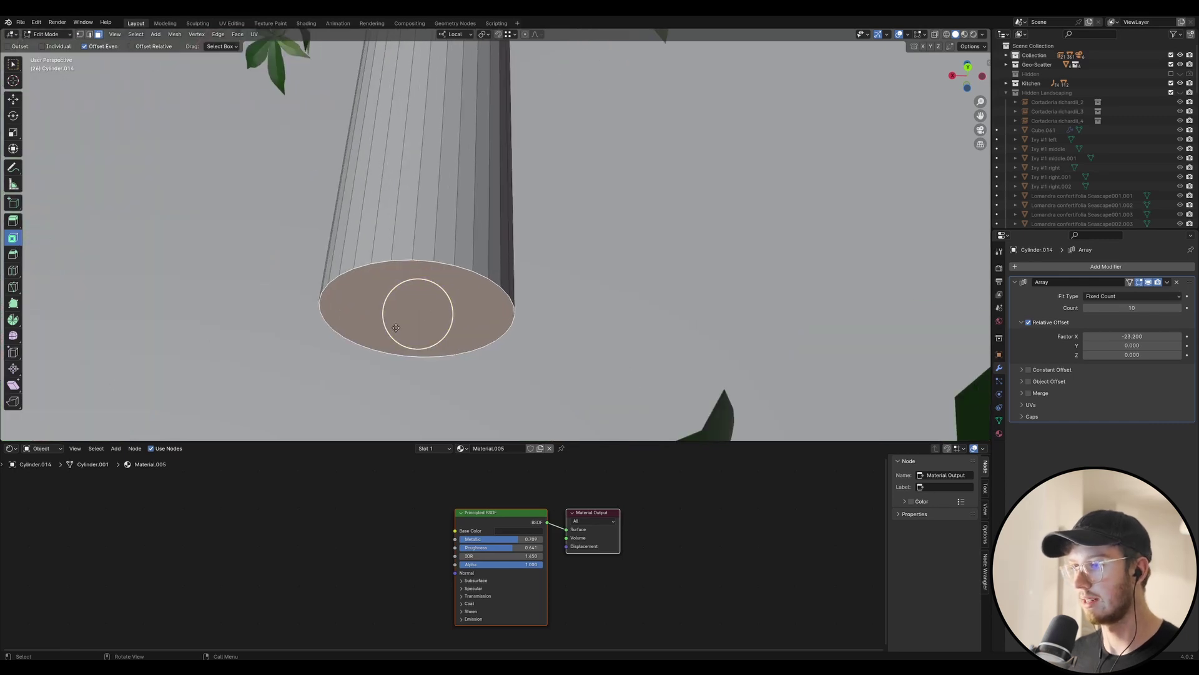
drag(396, 327, 394, 313)
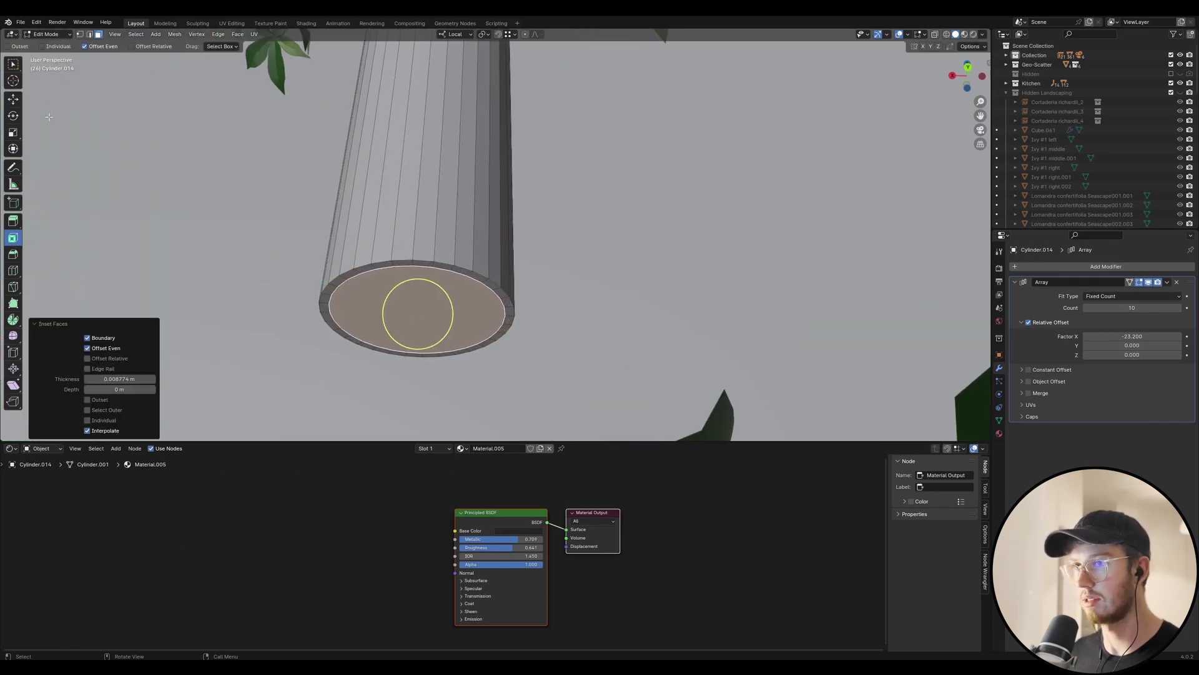
key(e)
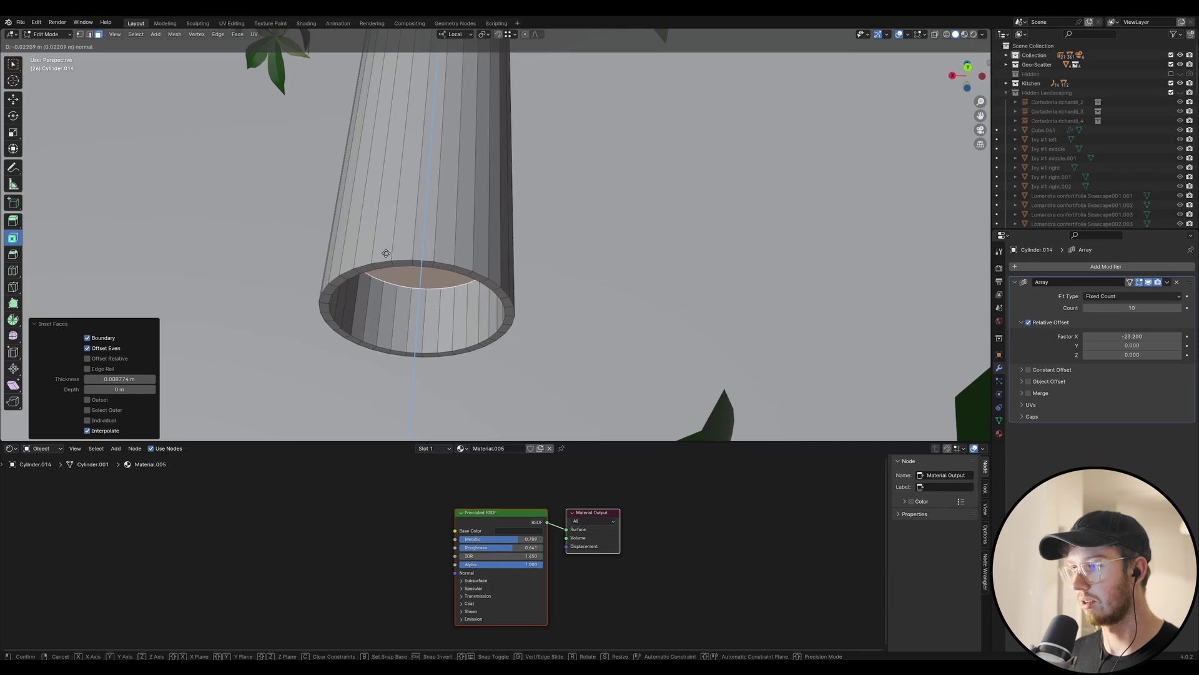
click(392, 268)
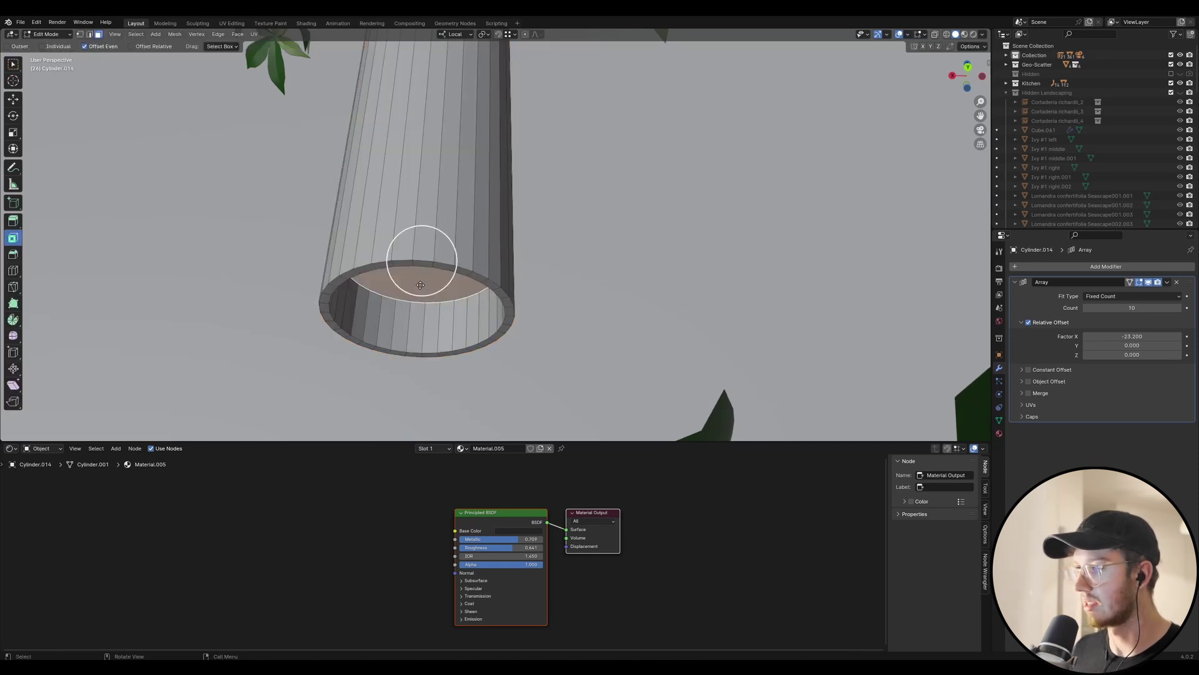
Step: Assign the Light outside material to the recessed face, finish mesh editing and save the file
click(1000, 432)
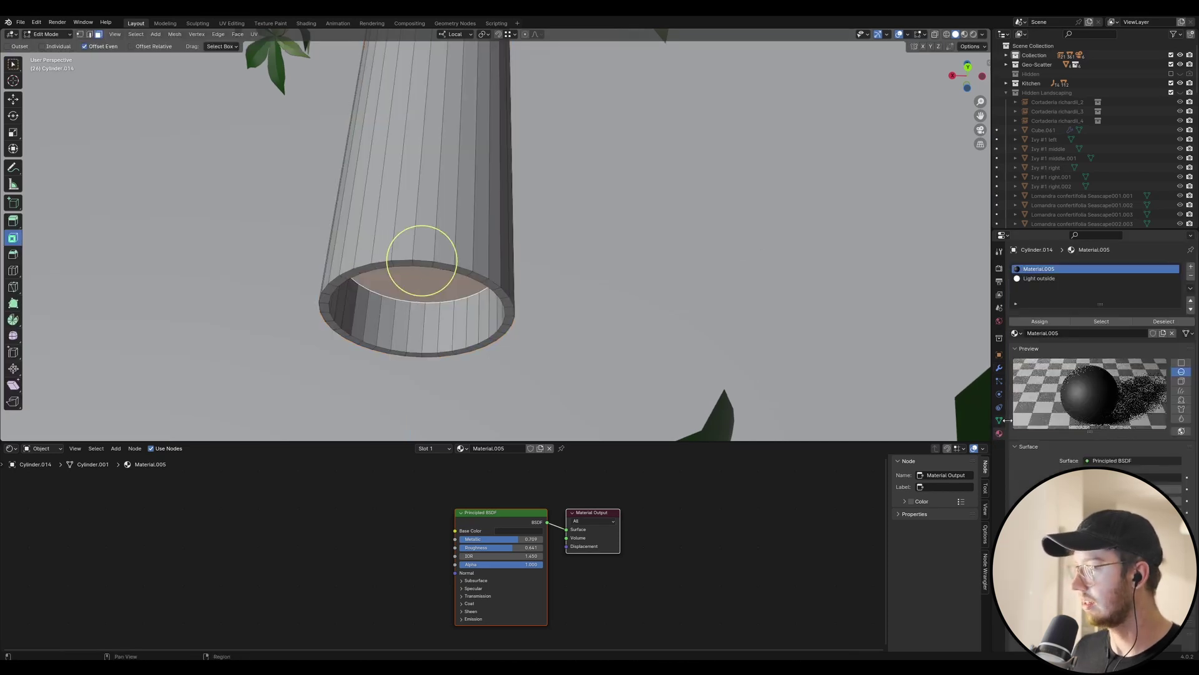
click(1034, 278)
click(1040, 322)
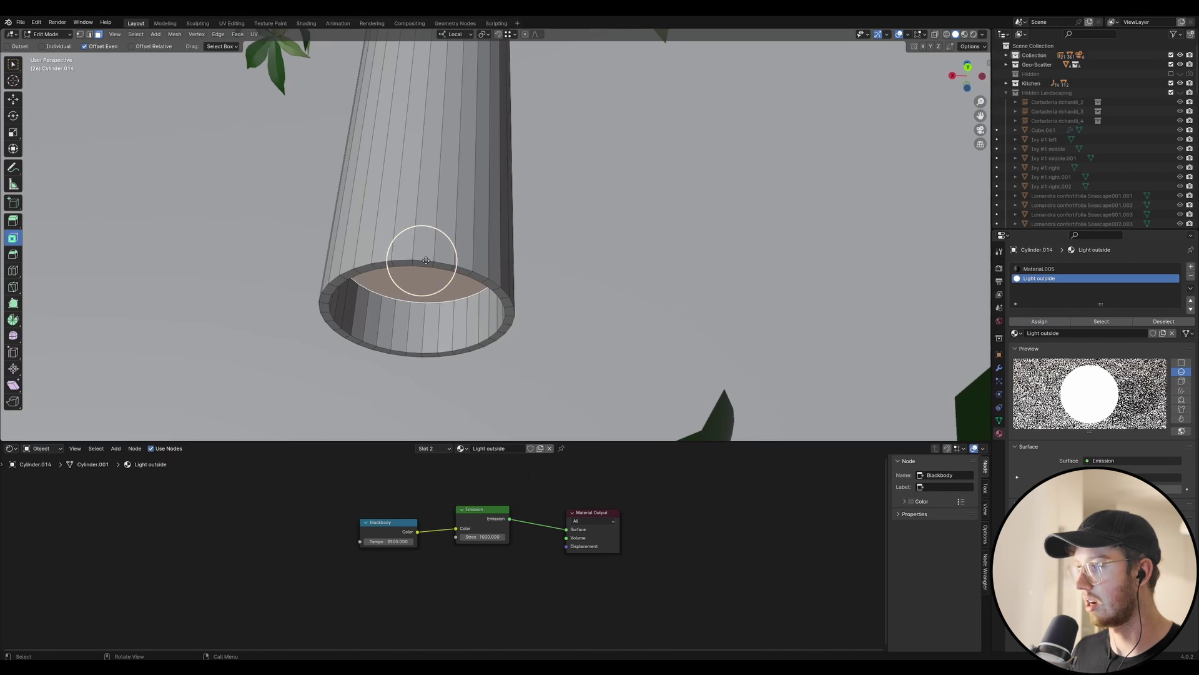
key(Tab)
key(ctrl+s)
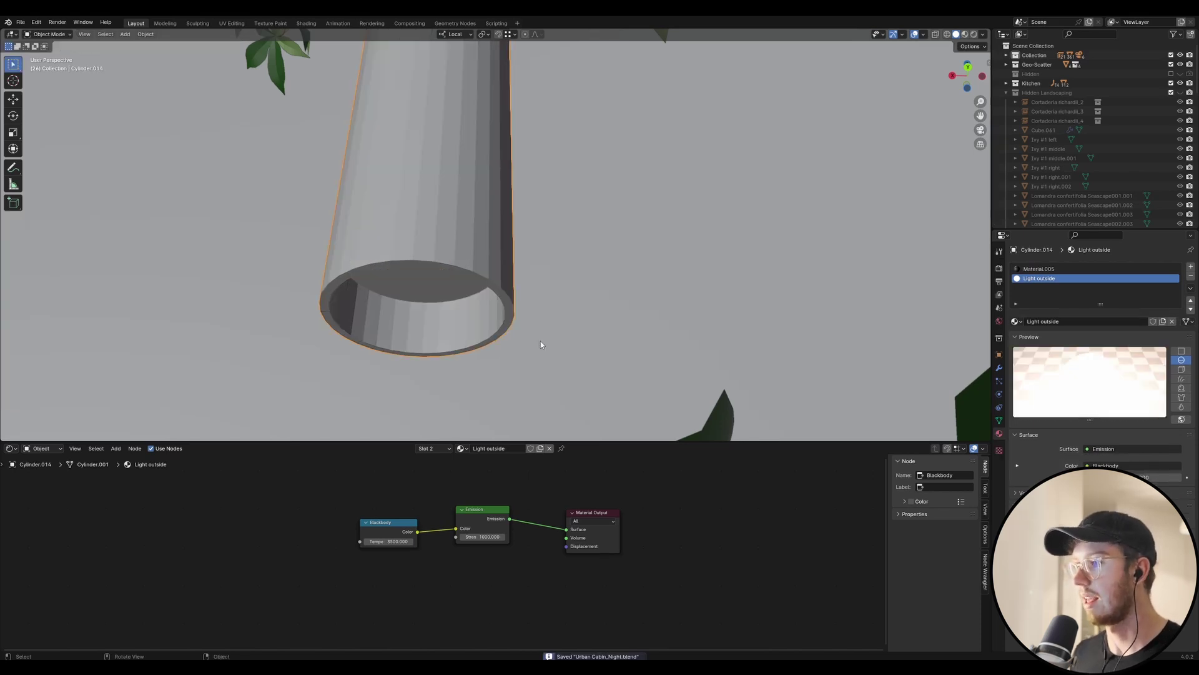
Step: Duplicate the downlight row in the rendered camera view, moving the copy about -9.2 m along local Y to the opposite hedge
key(KP_0)
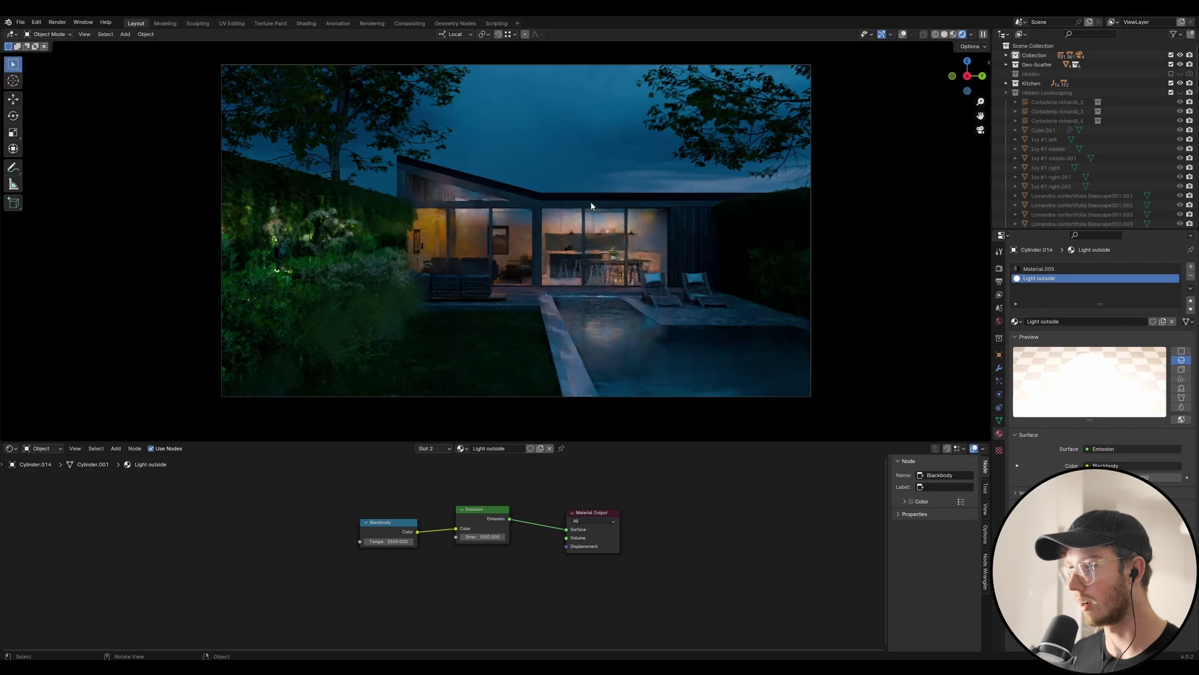
click(902, 34)
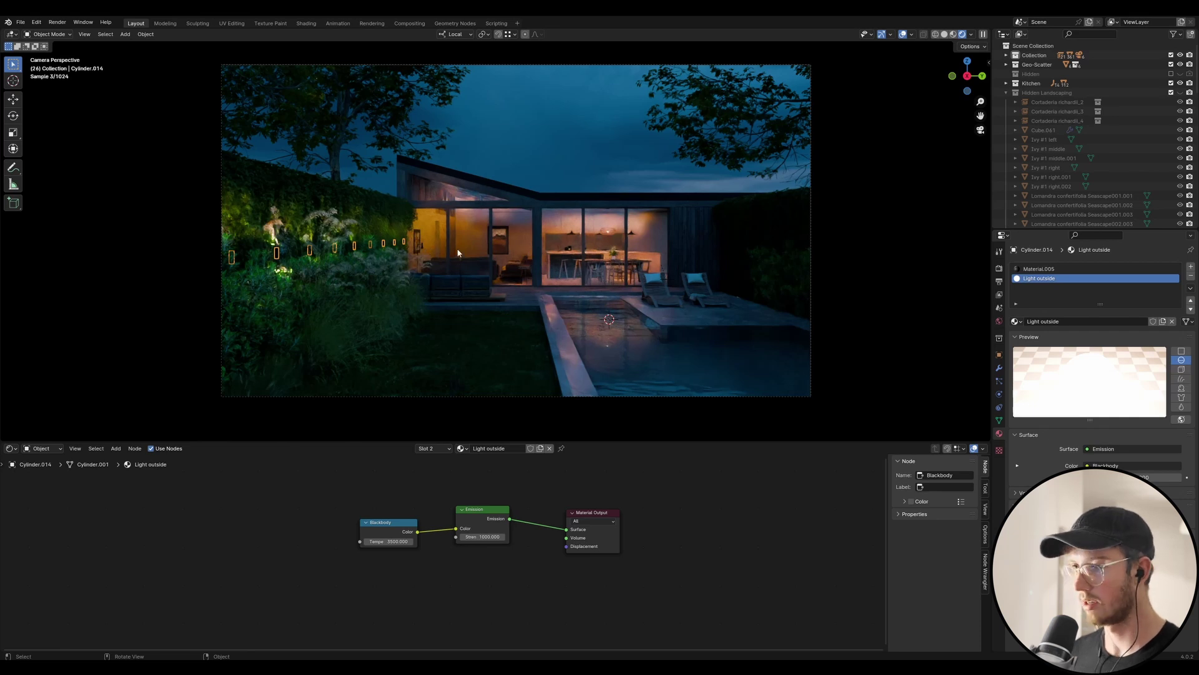
key(shift+d)
key(x)
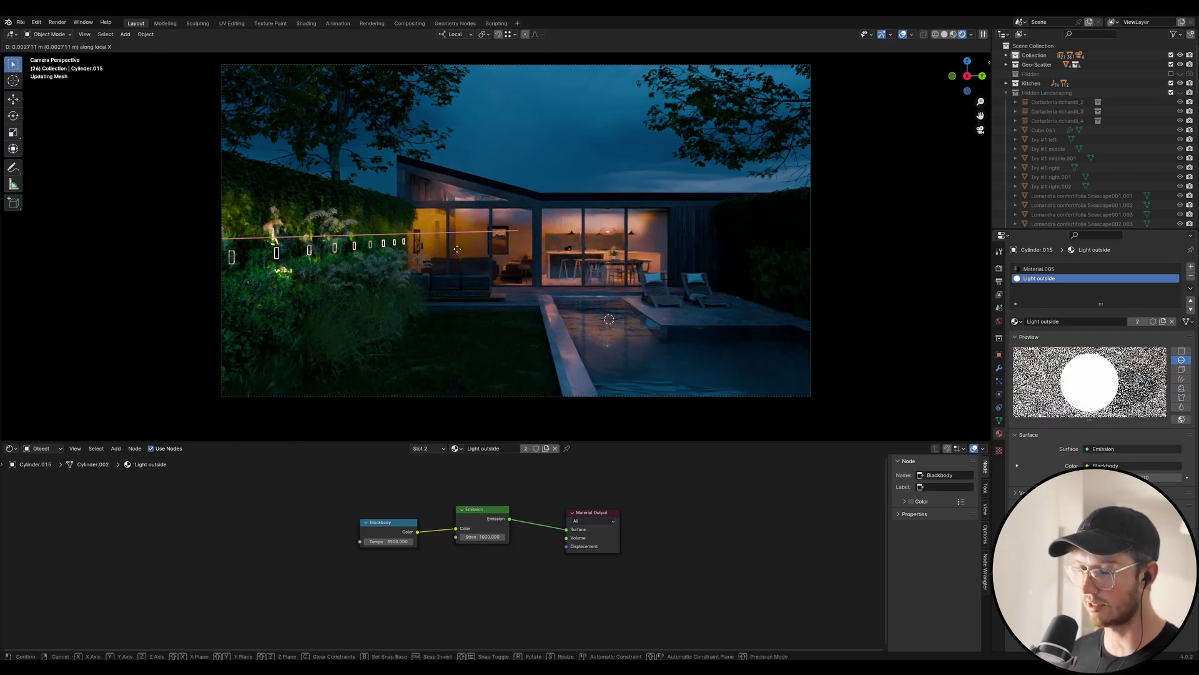
key(y)
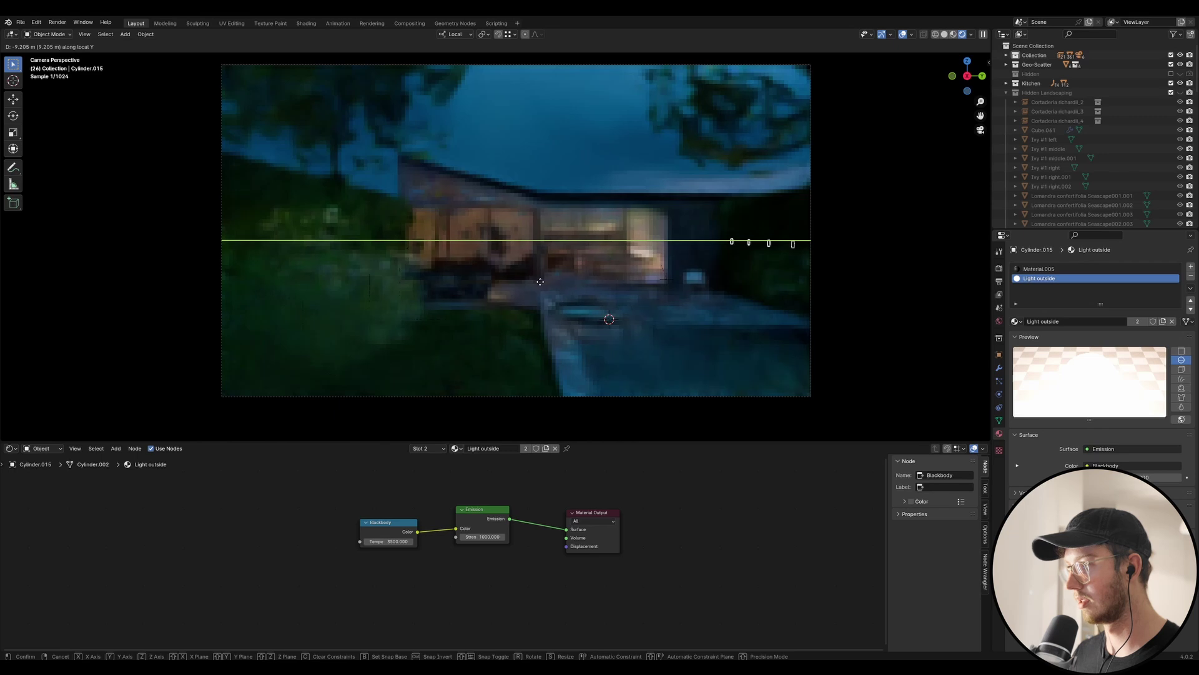
click(540, 282)
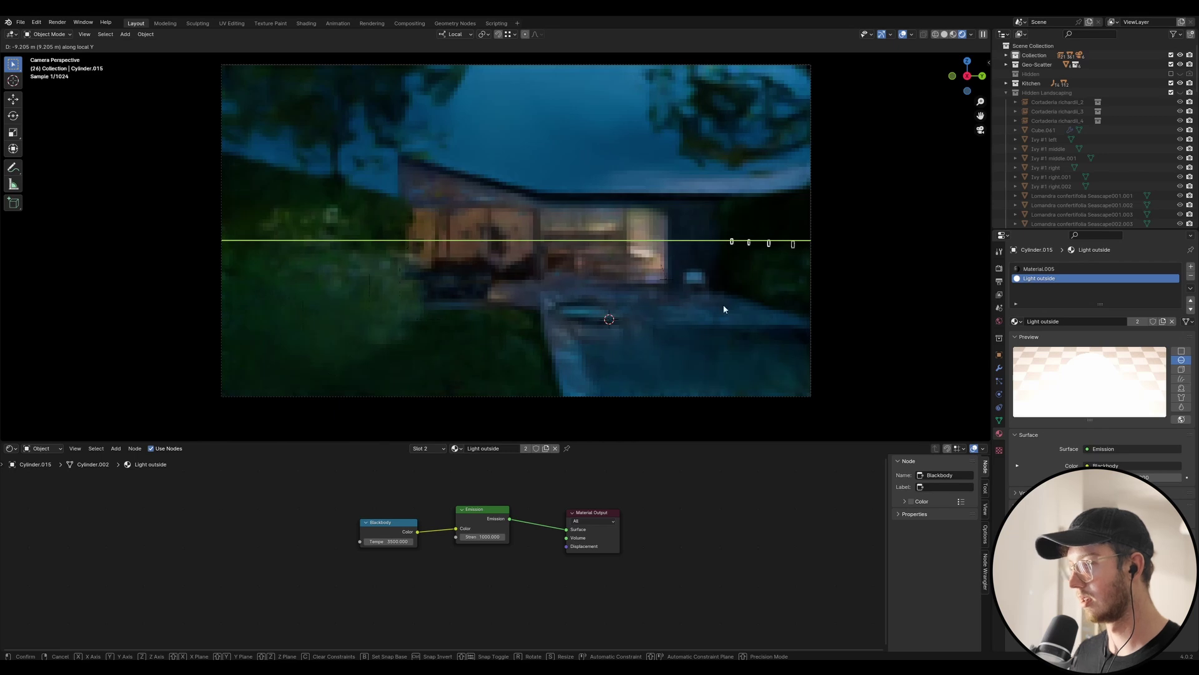
click(790, 272)
Step: Examine from several close angles how the duplicated downlights sit among the foliage of the opposite hedge
middle_drag(830, 240, 692, 272)
scroll(692, 273, up, 8)
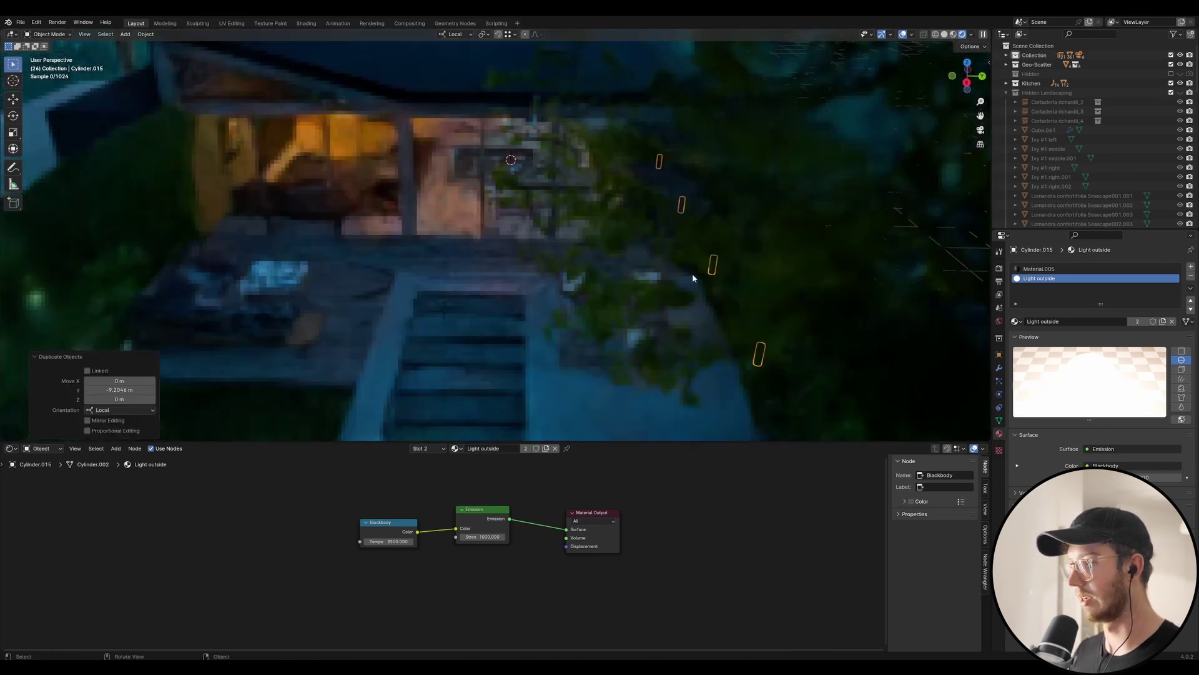
scroll(713, 303, up, 6)
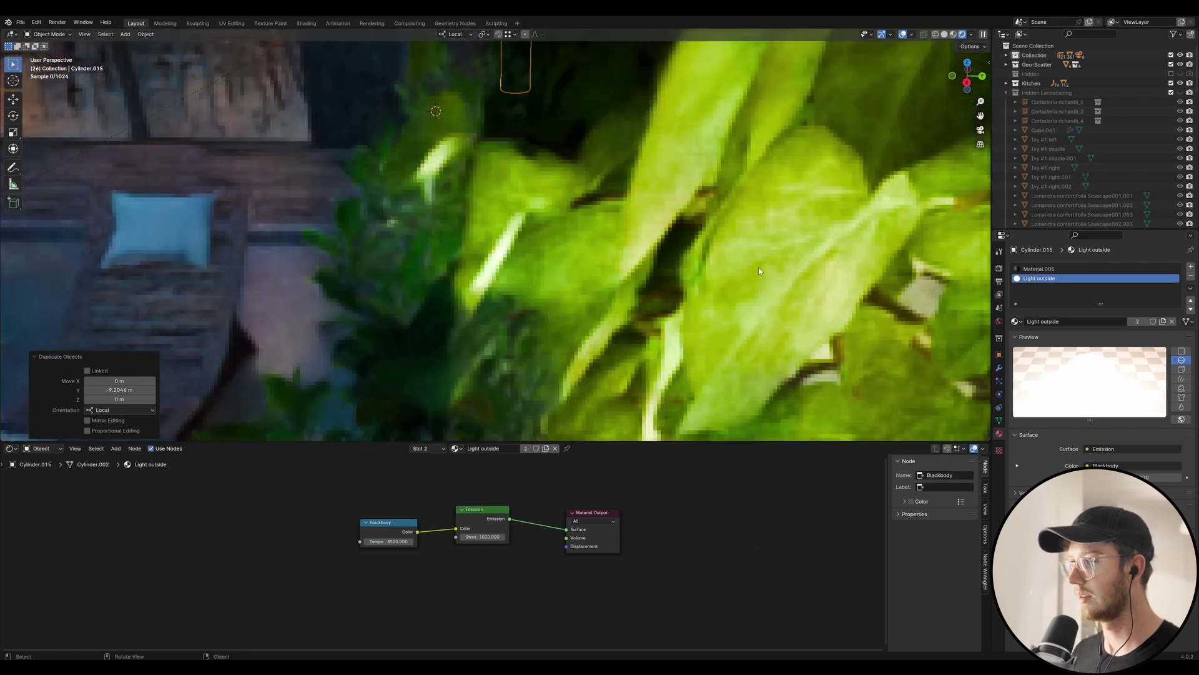
scroll(779, 270, down, 3)
middle_drag(778, 270, 681, 80)
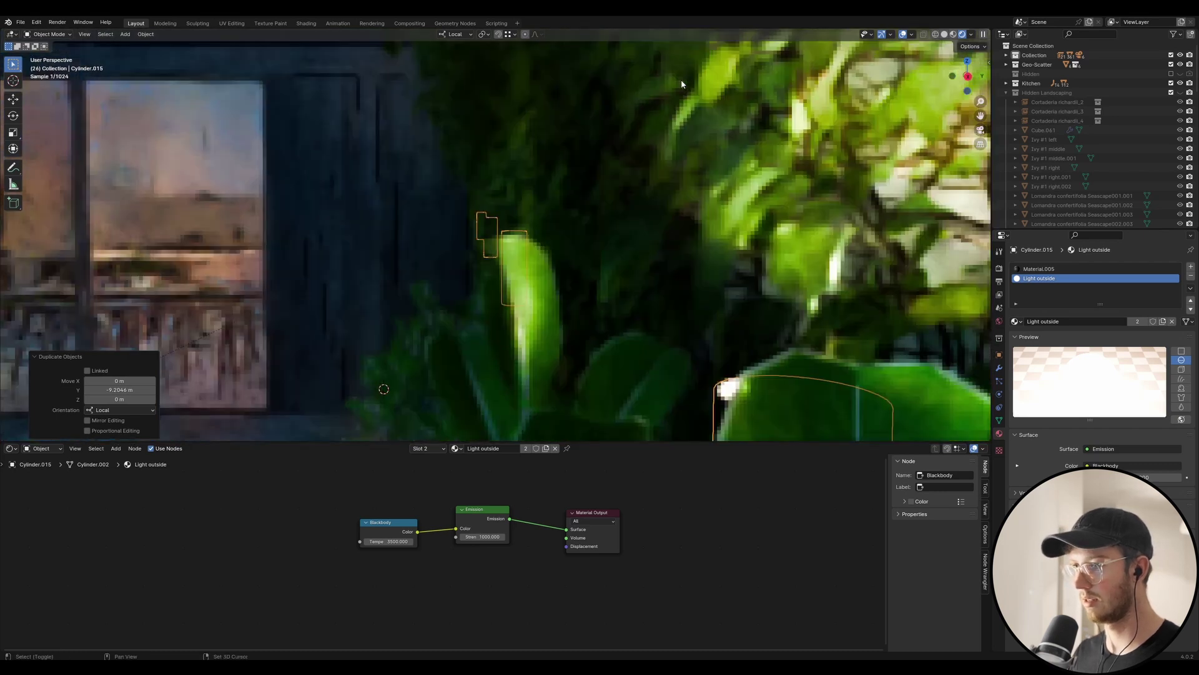
middle_drag(617, 194, 696, 151)
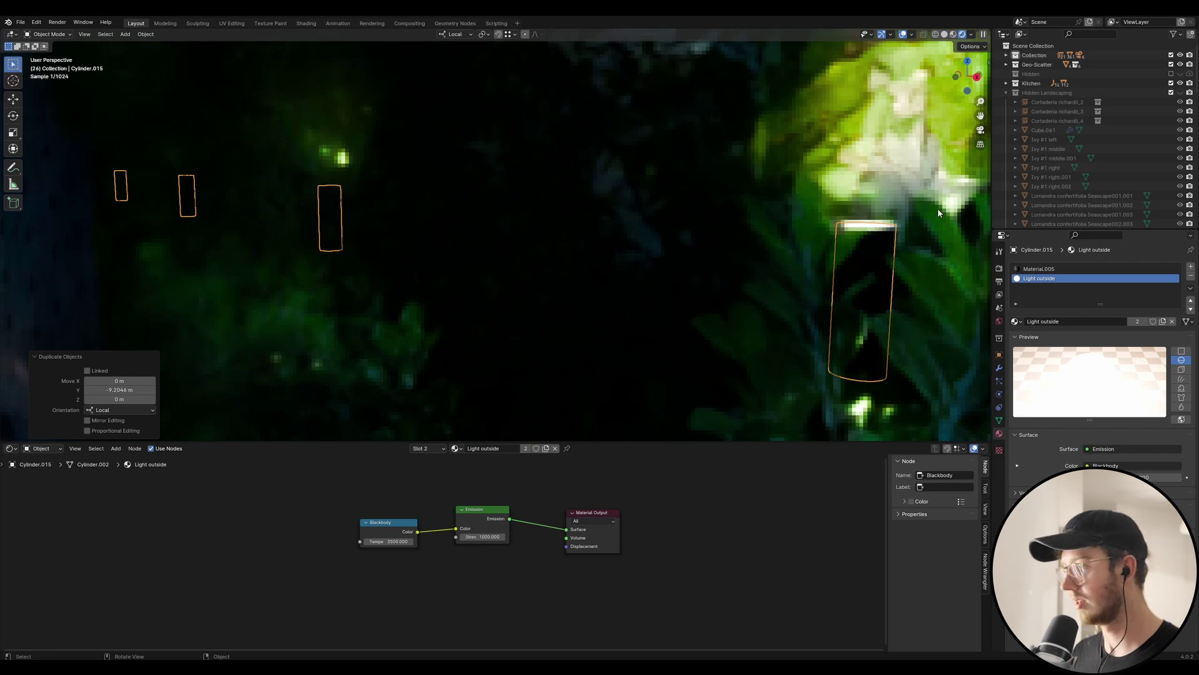
key(KP_0)
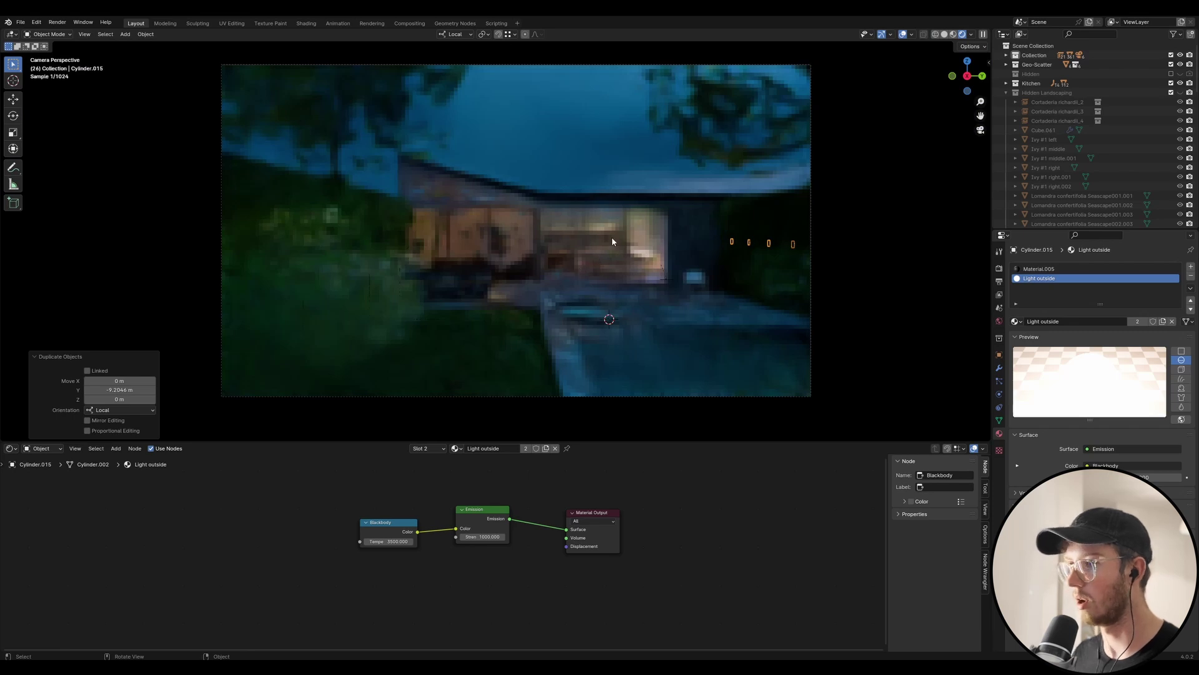
Step: In solid shading, scale the sphere at the edge of the lawn planting down by a factor of about 0.62
click(944, 35)
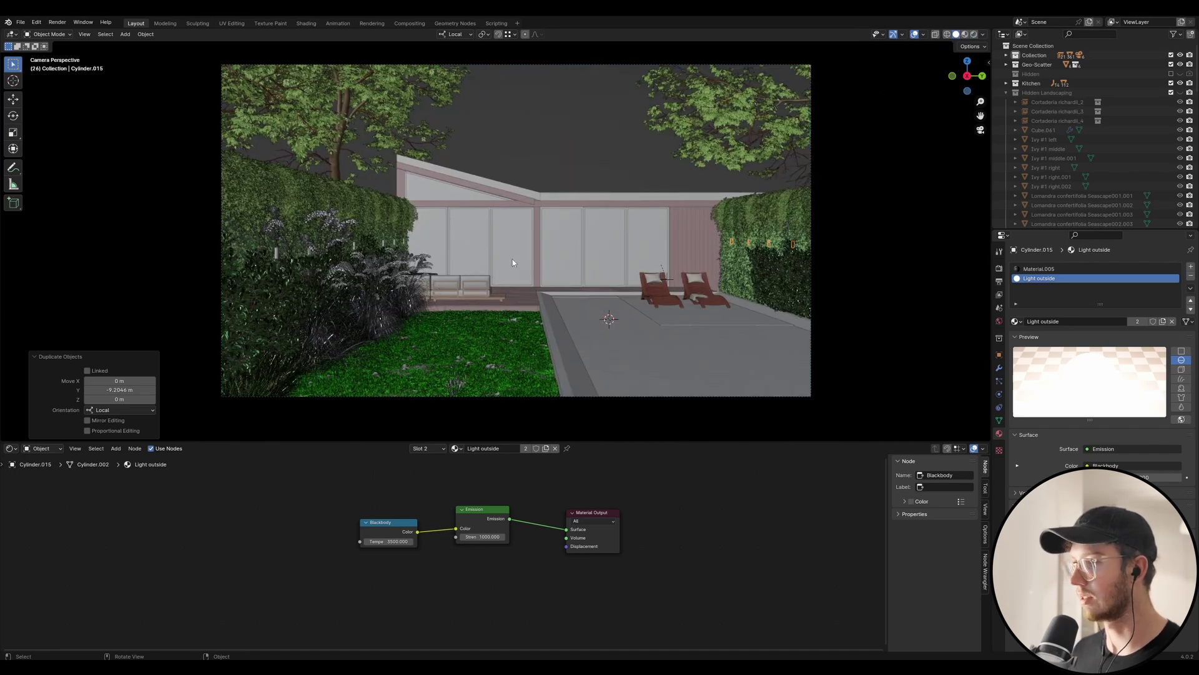
scroll(513, 258, up, 3)
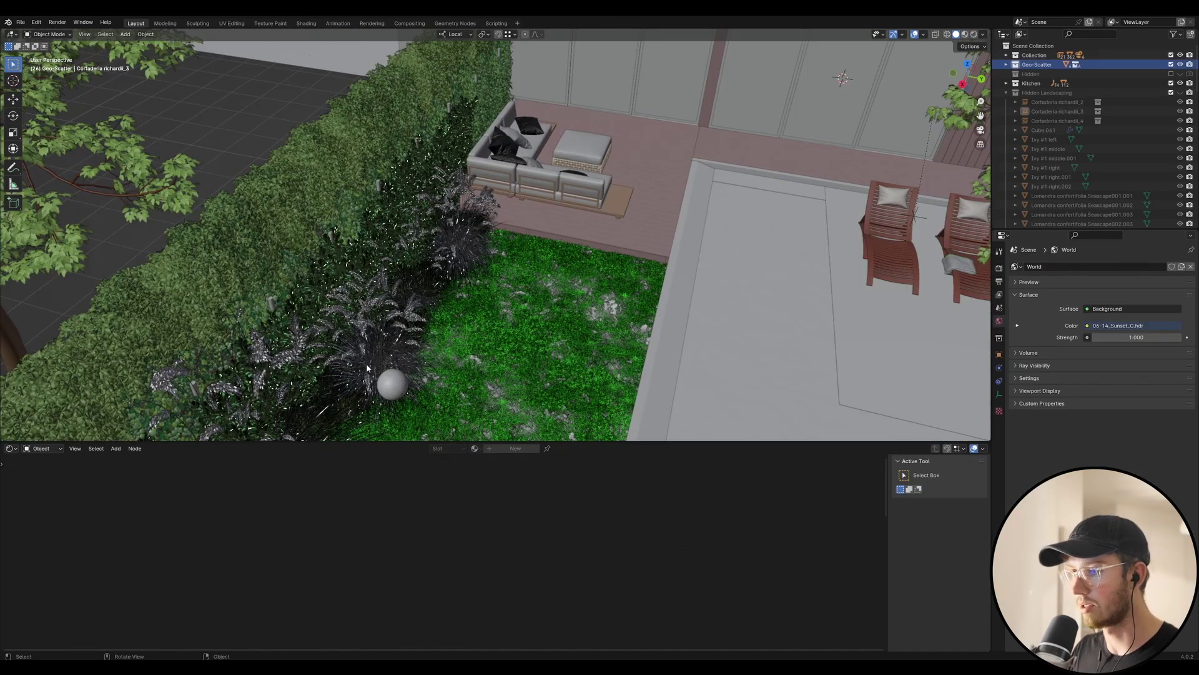
click(391, 382)
shift+middle_drag(391, 382, 531, 343)
scroll(499, 332, up, 3)
key(s)
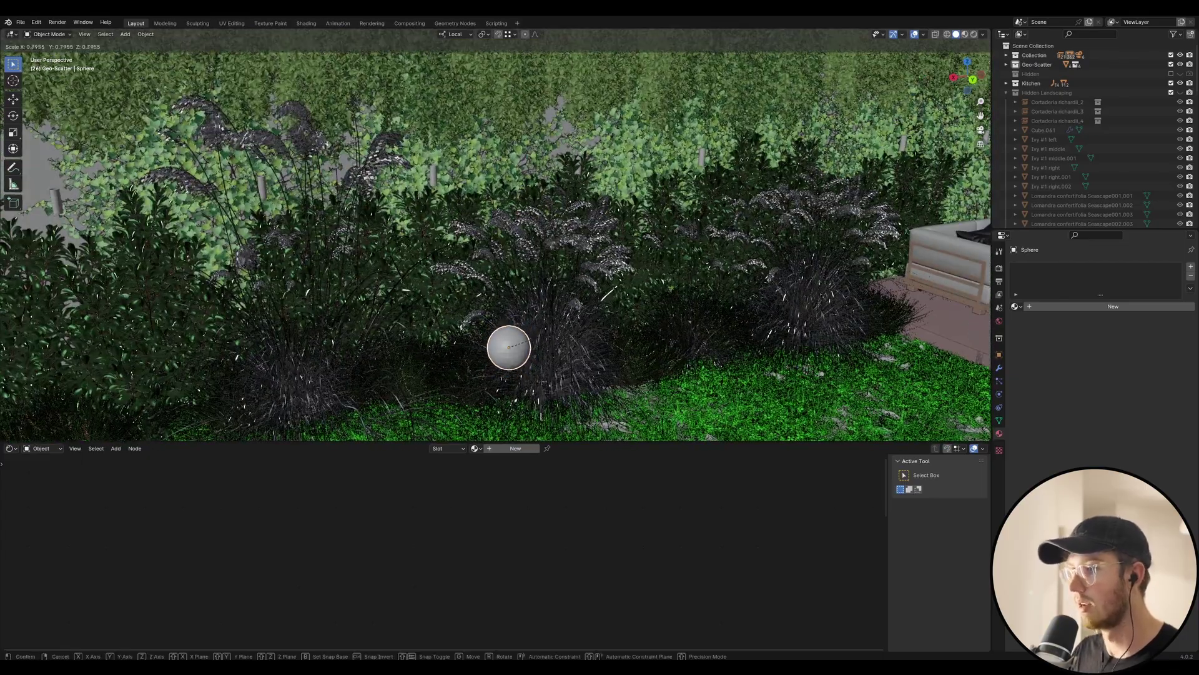
click(523, 343)
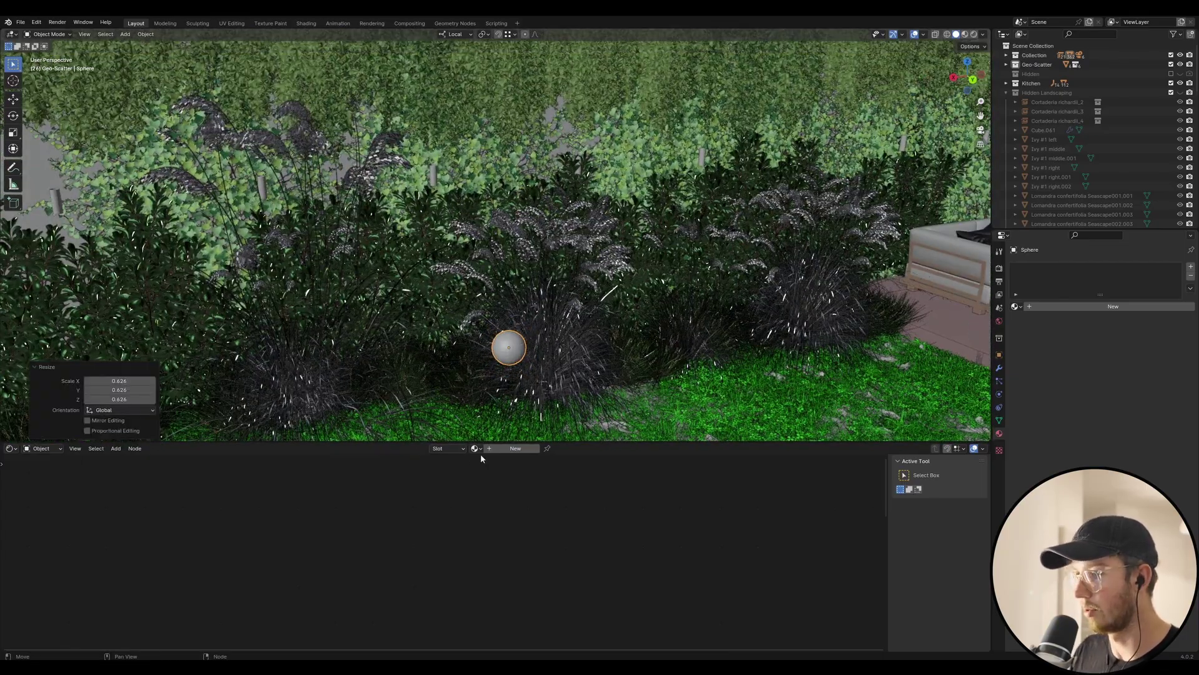
Step: Create a new material on the sphere and name it Glowball
click(519, 449)
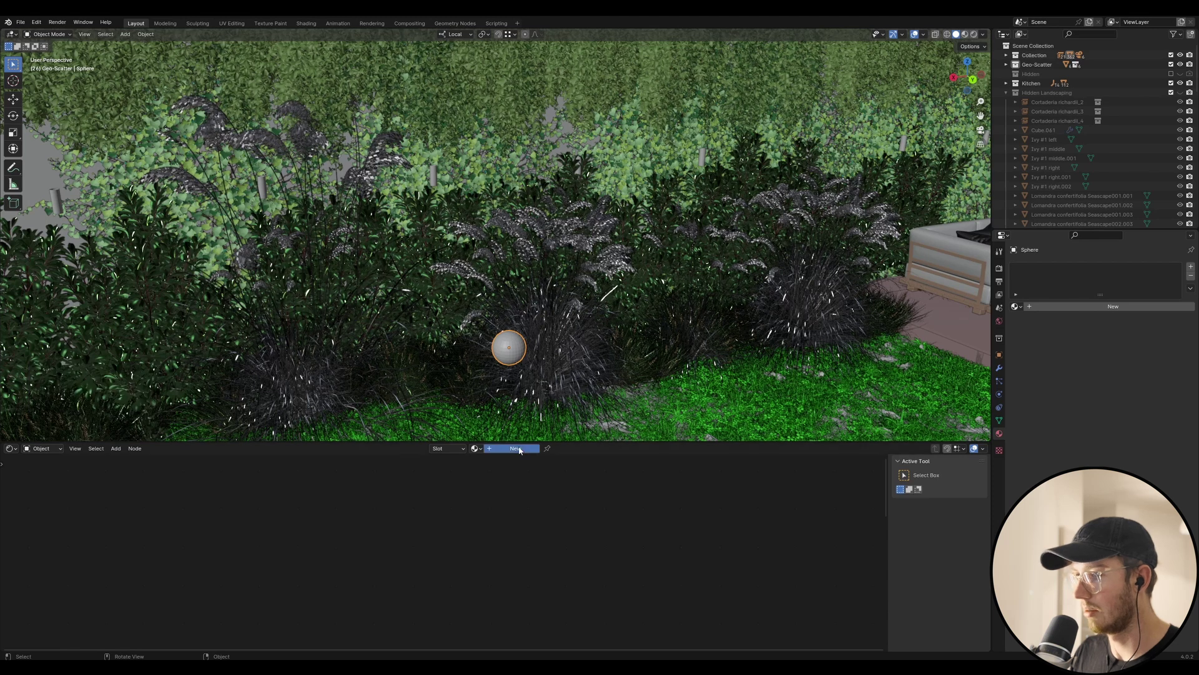
click(517, 447)
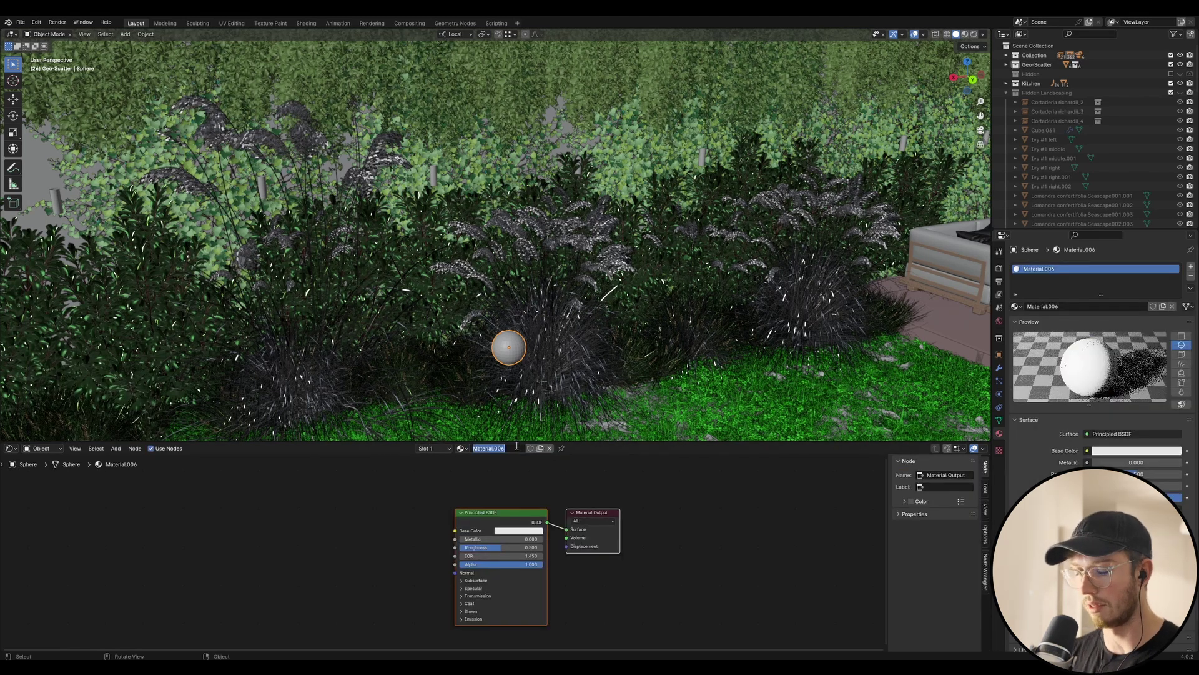
text(Glowbal)
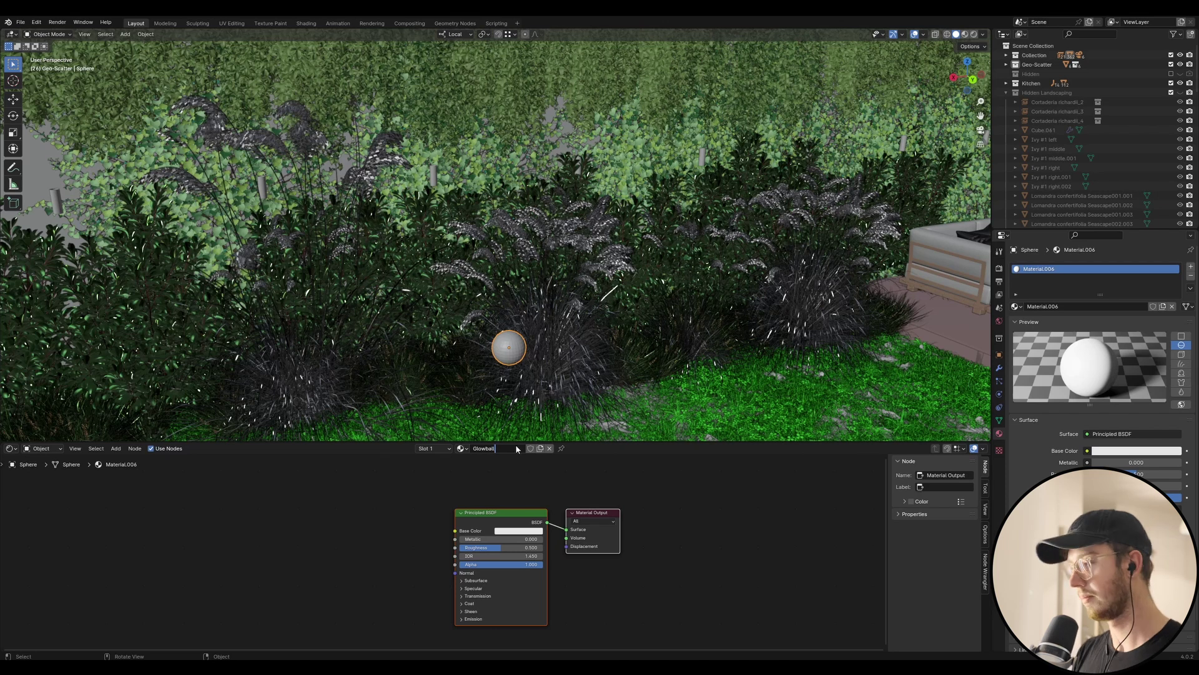
text(l)
key(Return)
Step: Add an Emission shader to the Glowball material and connect it to the Material Output's Surface
key(shift+a)
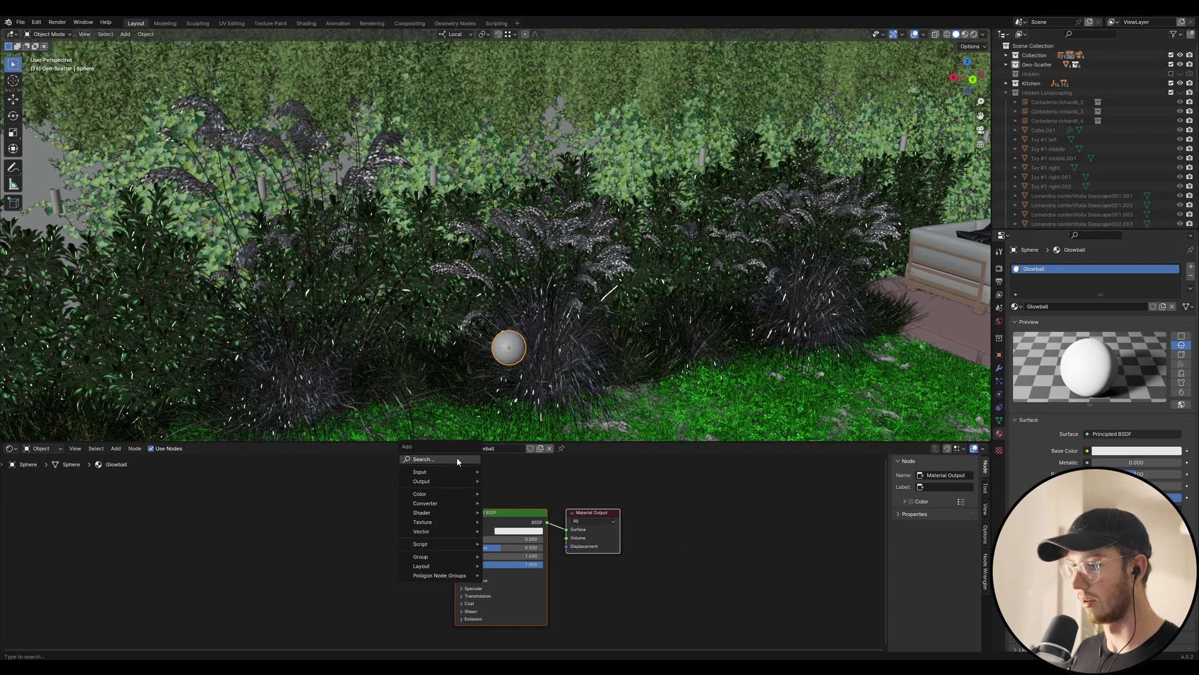
click(456, 459)
click(468, 475)
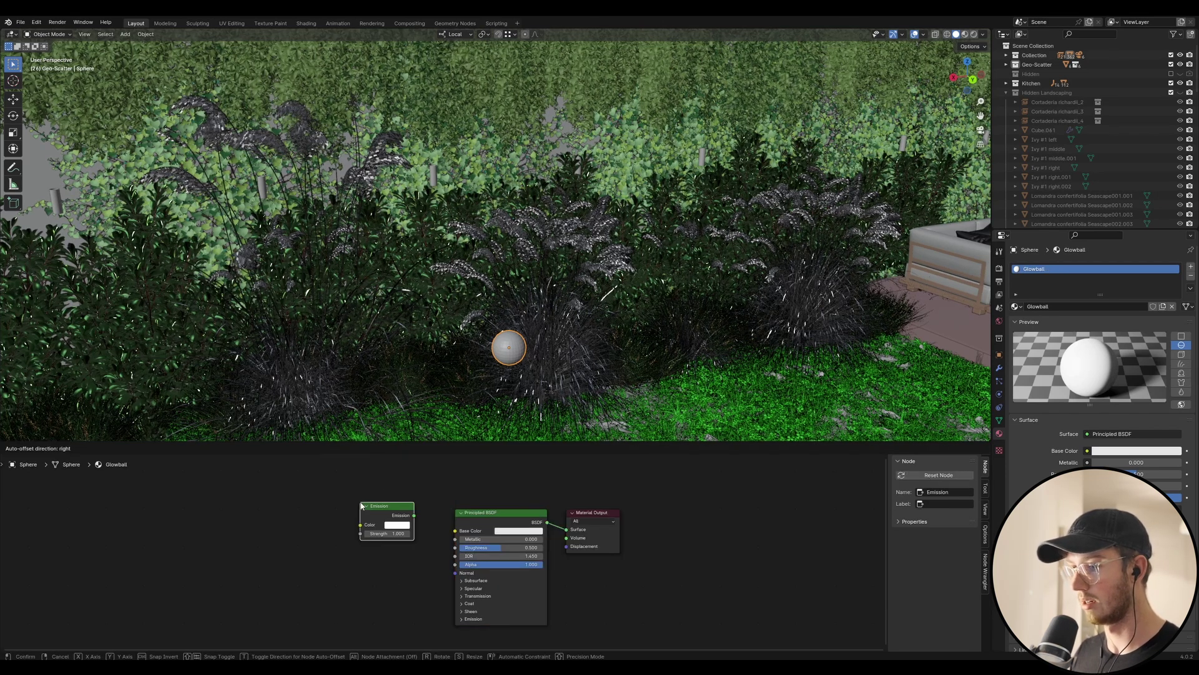
click(418, 521)
drag(414, 516, 567, 530)
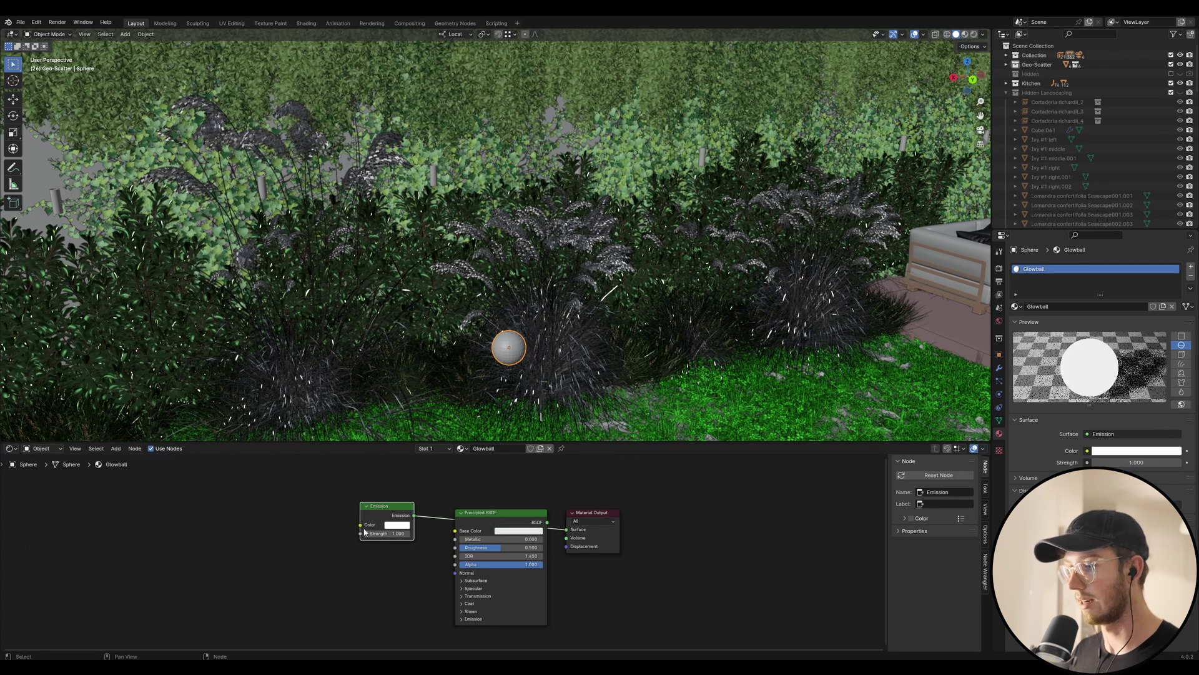
Step: Feed the Emission colour from a new Blackbody node with its temperature set to 3500
drag(361, 525, 291, 522)
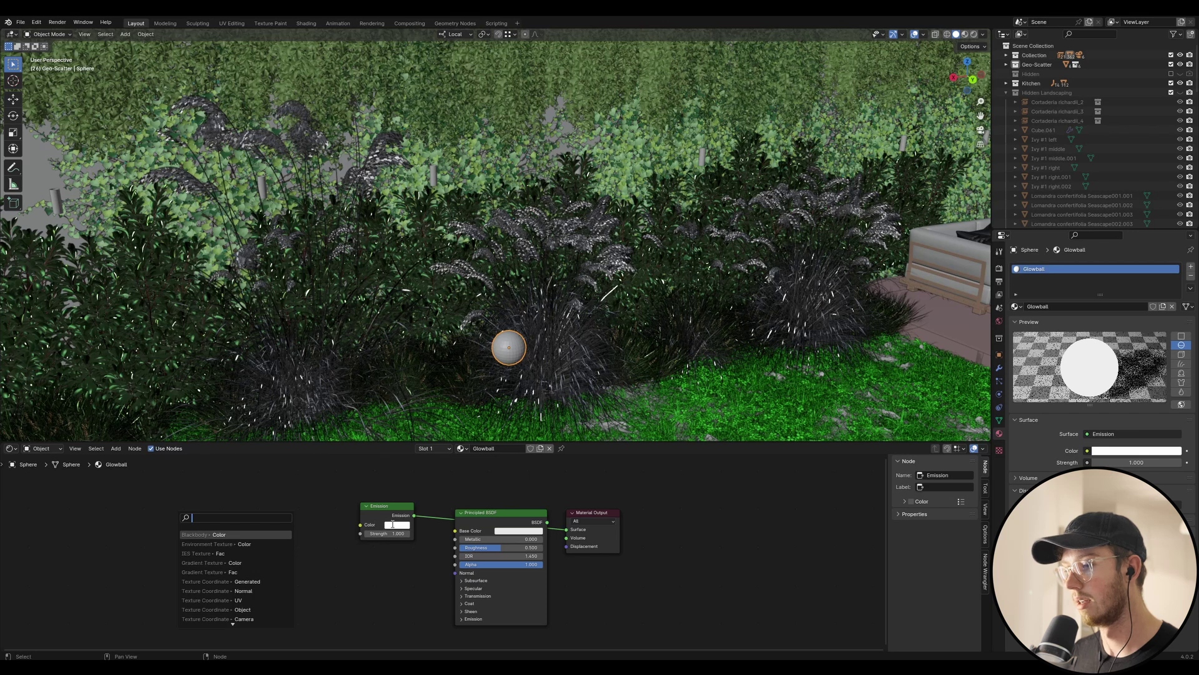
click(282, 535)
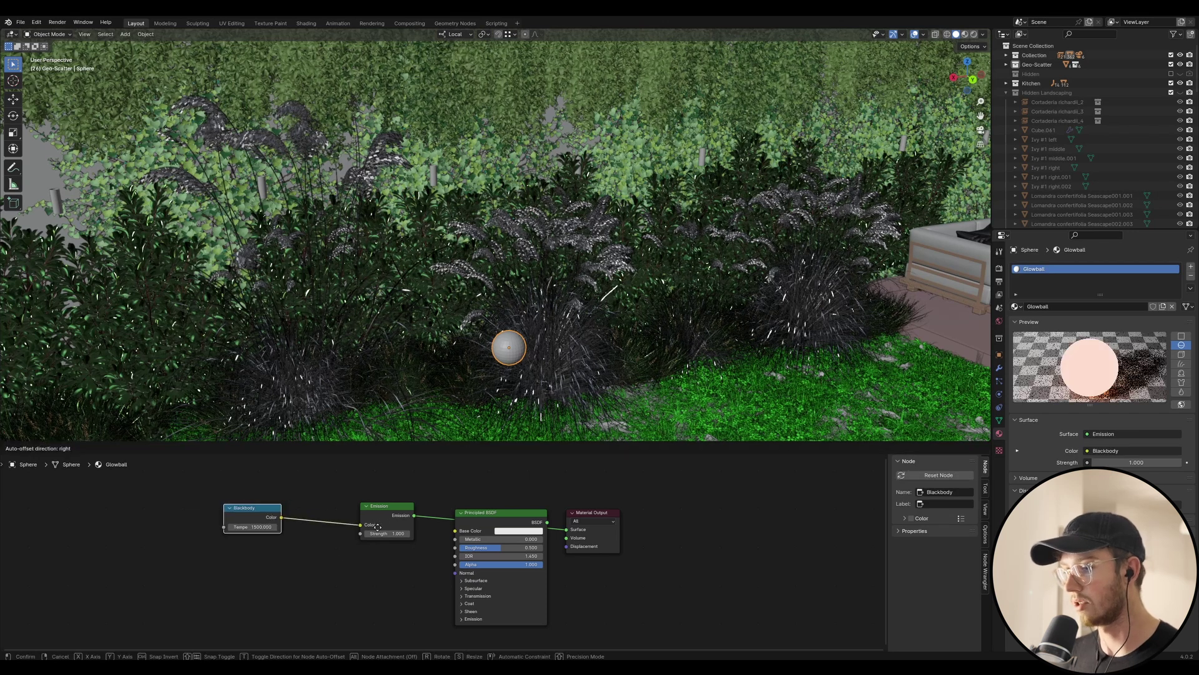
click(284, 541)
click(258, 536)
text(3)
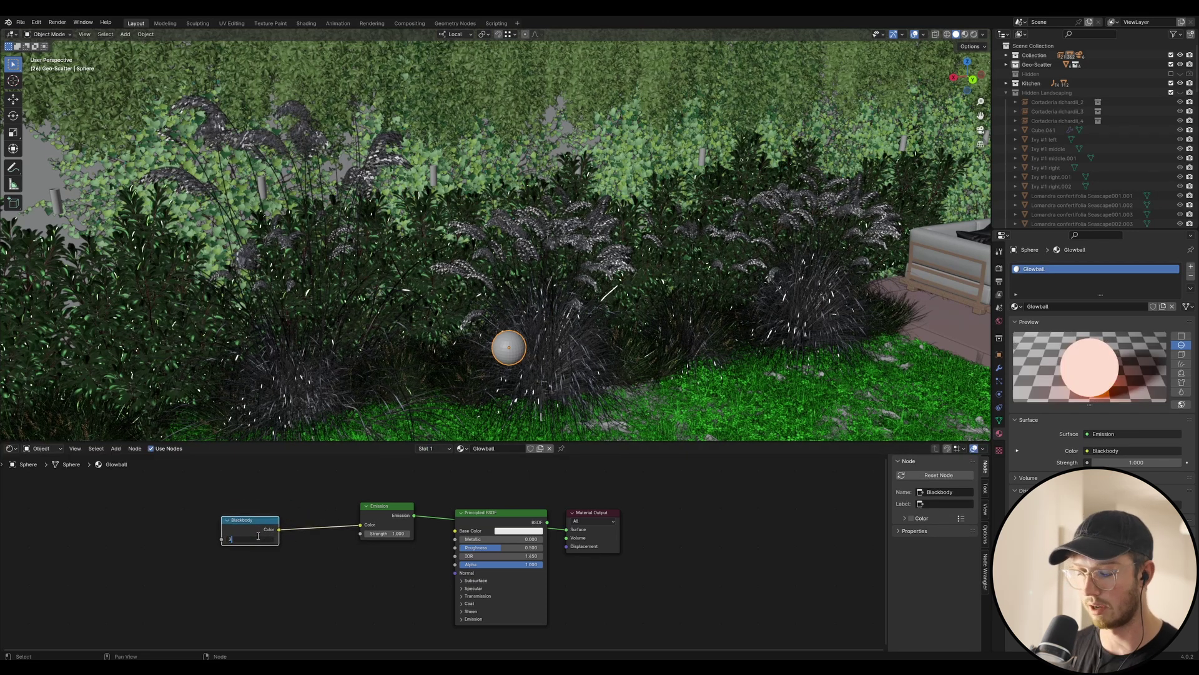
text(500)
key(Return)
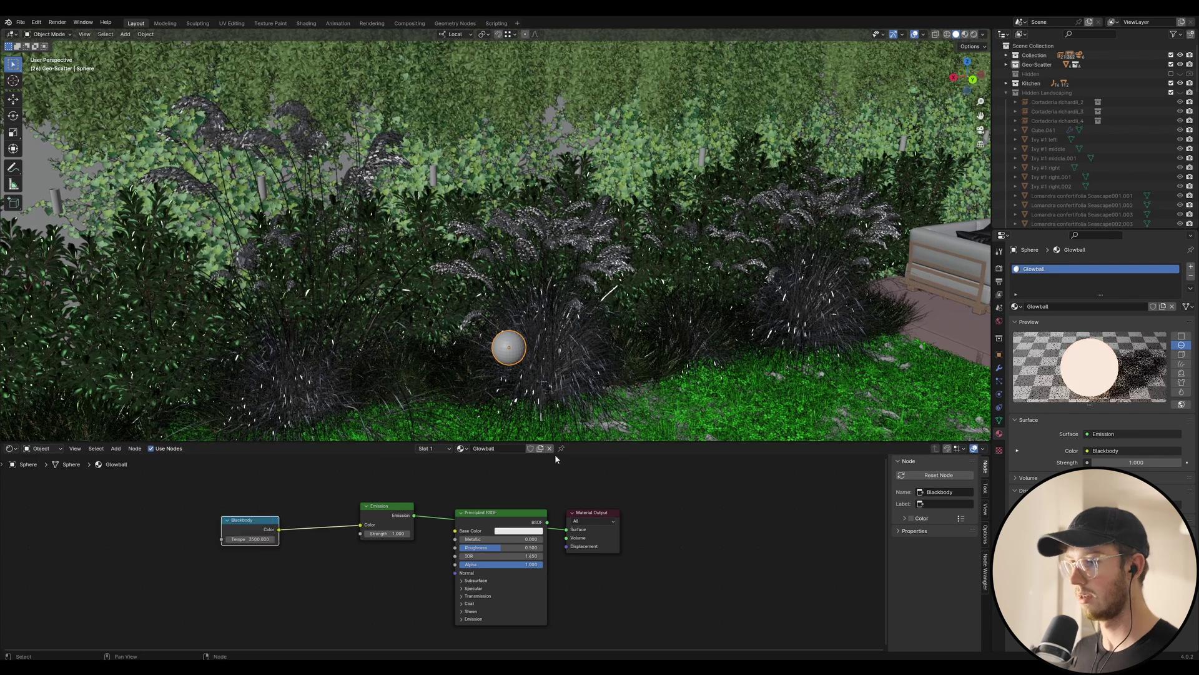
Step: Set the Emission strength to 50 and save the file
click(386, 534)
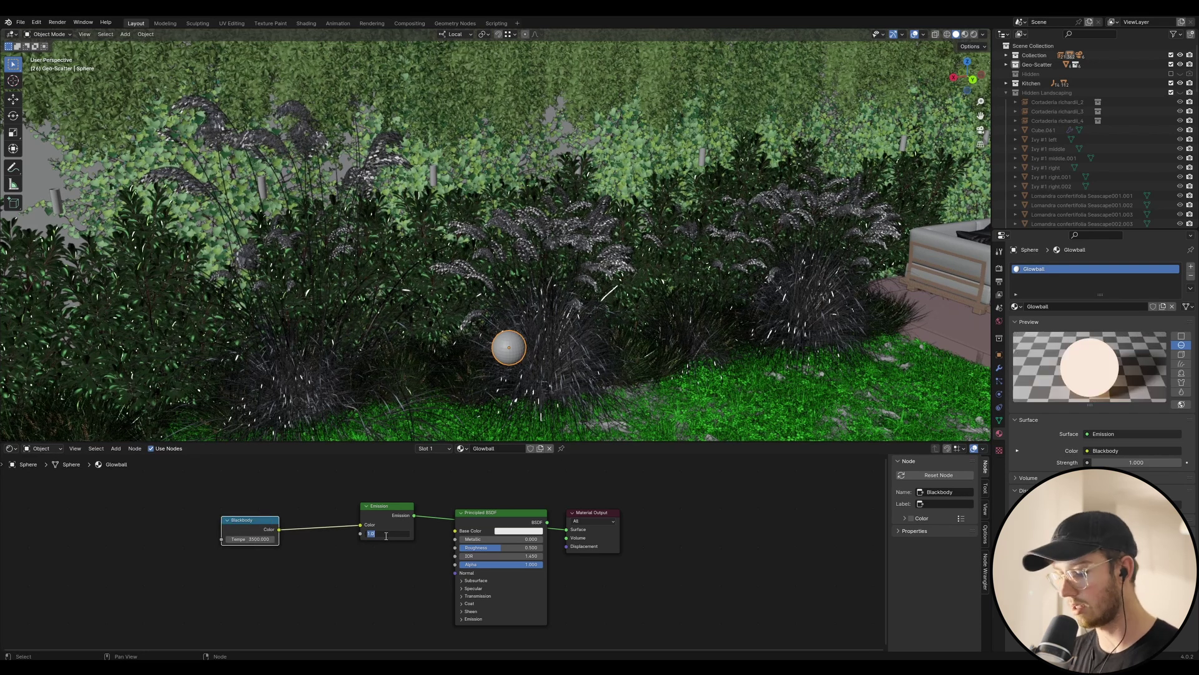
text(50)
key(Return)
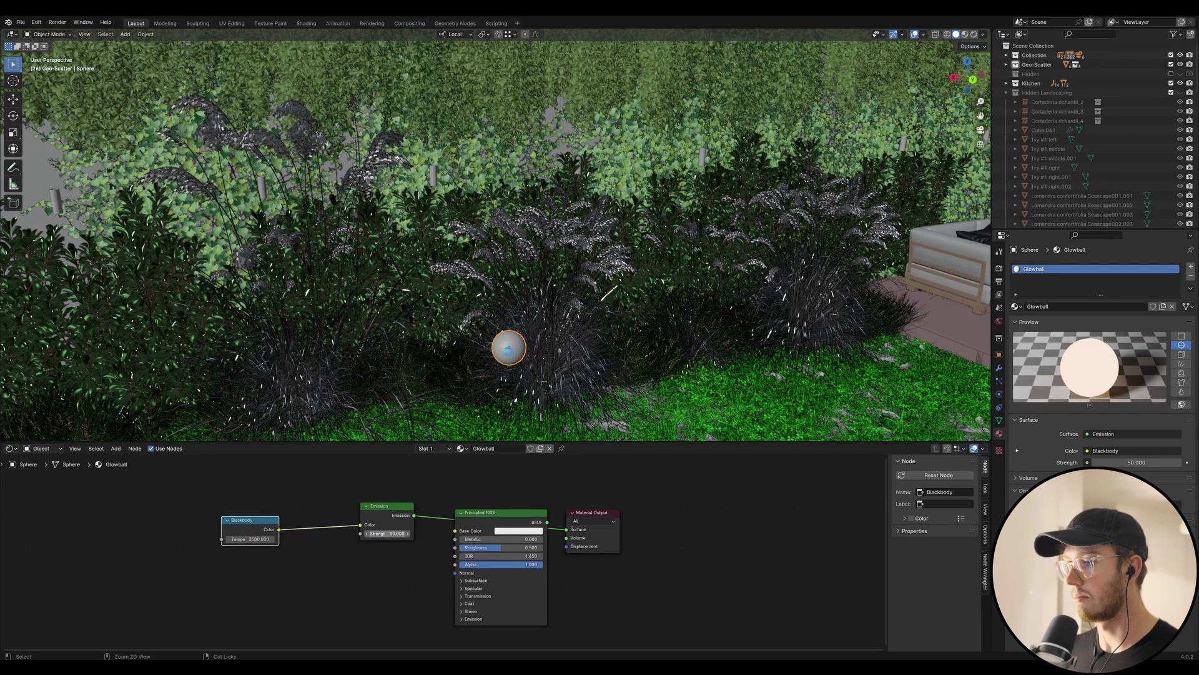
key(ctrl+s)
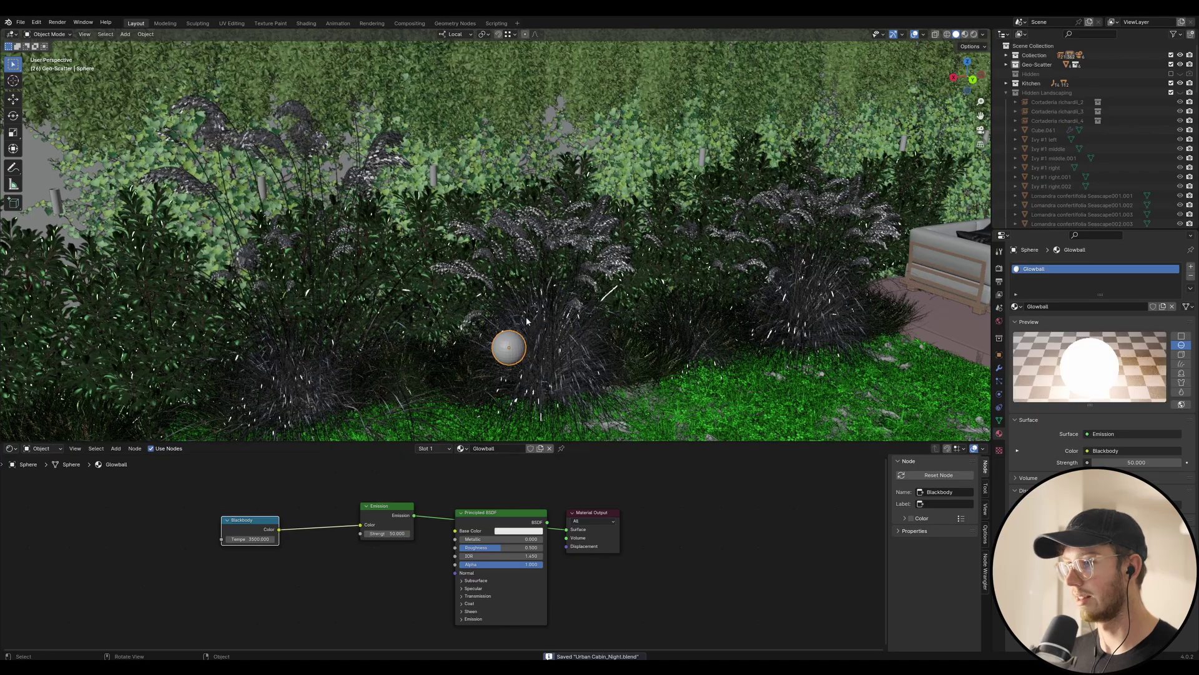
Step: Move the sphere about -0.48 m along local Z and -0.89 m along local Y into the planting, and save the file
key(g)
key(z)
click(526, 394)
key(g)
key(x)
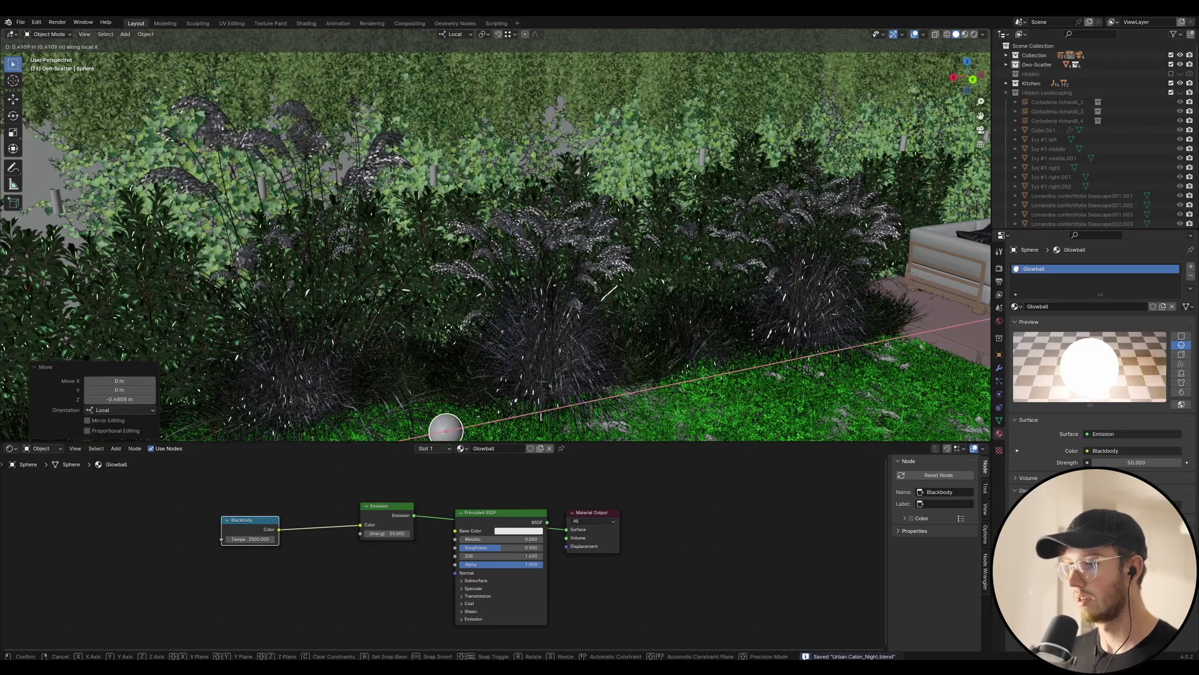
key(y)
click(498, 348)
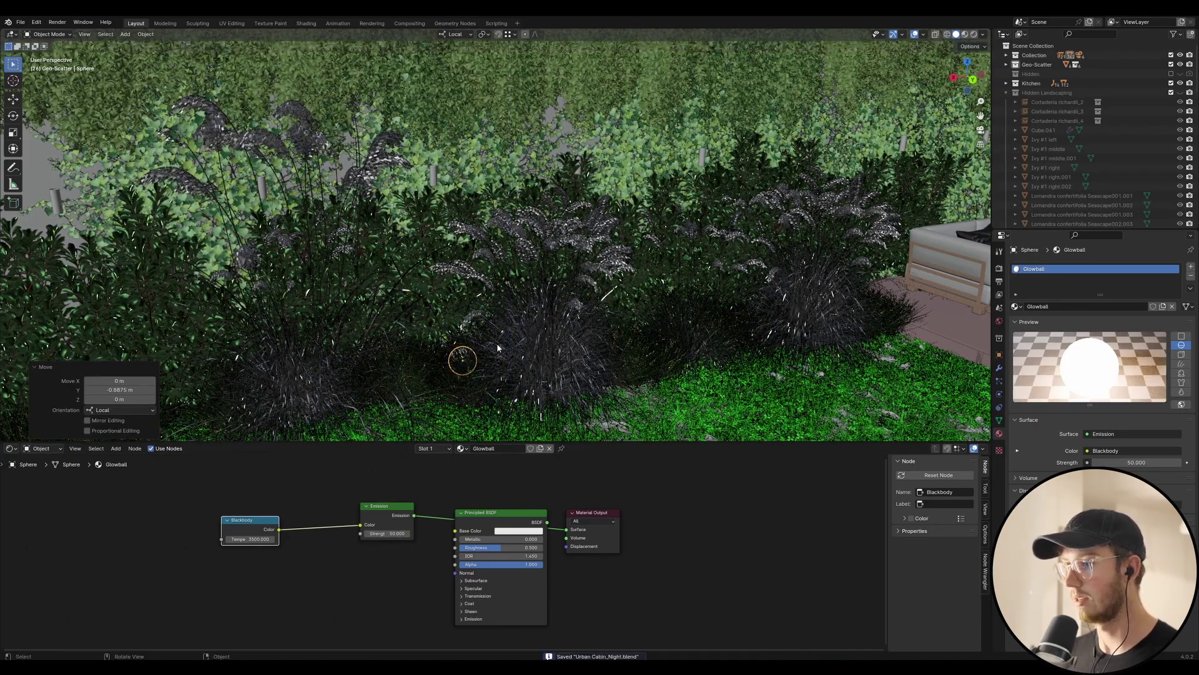
scroll(498, 348, down, 2)
middle_drag(498, 348, 525, 333)
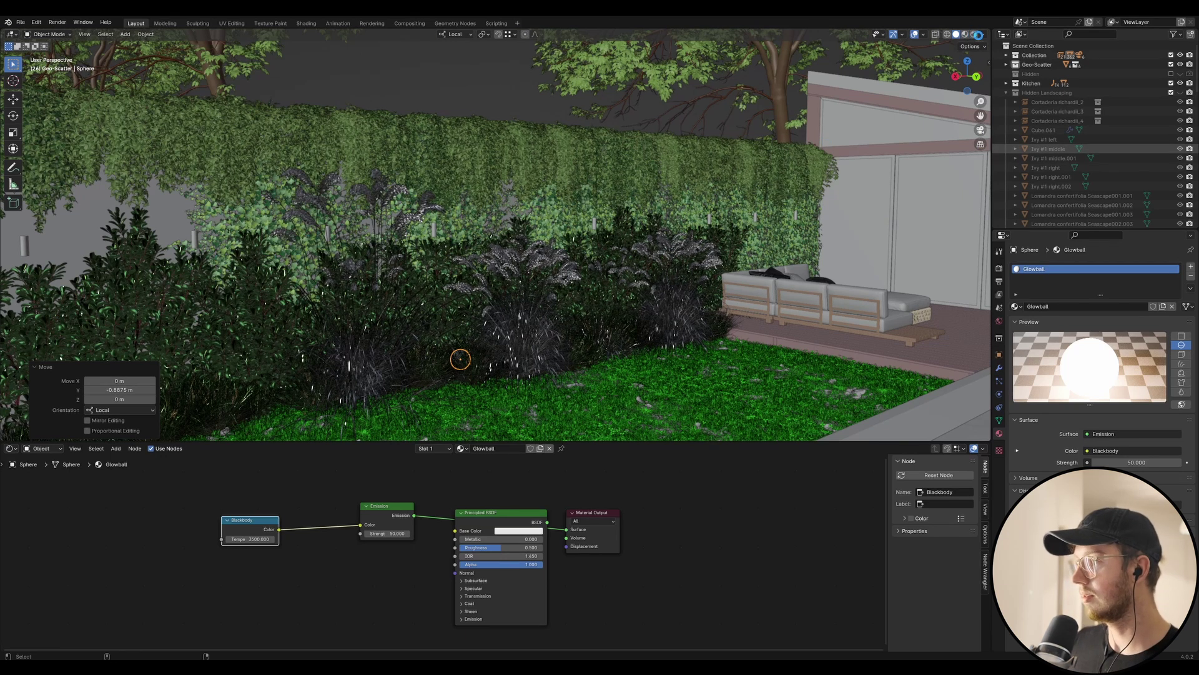
key(ctrl+s)
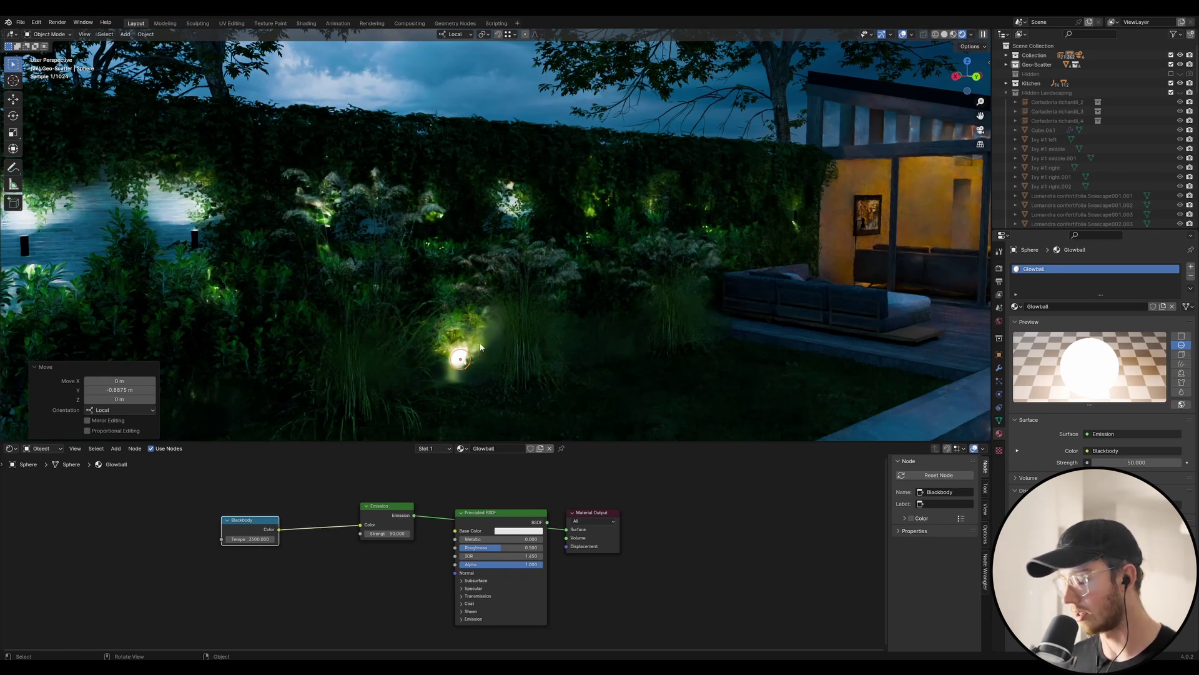
Step: Check the glow ball's light in the rendered camera view with the viewport overlays hidden
key(KP_0)
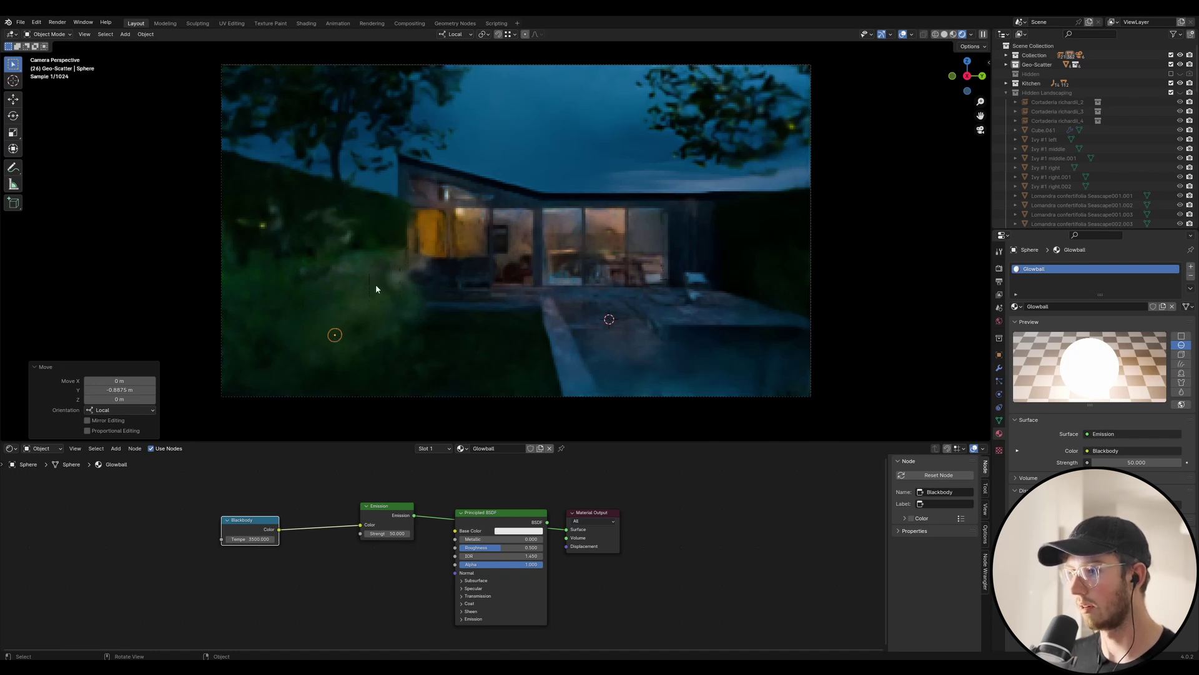
click(903, 35)
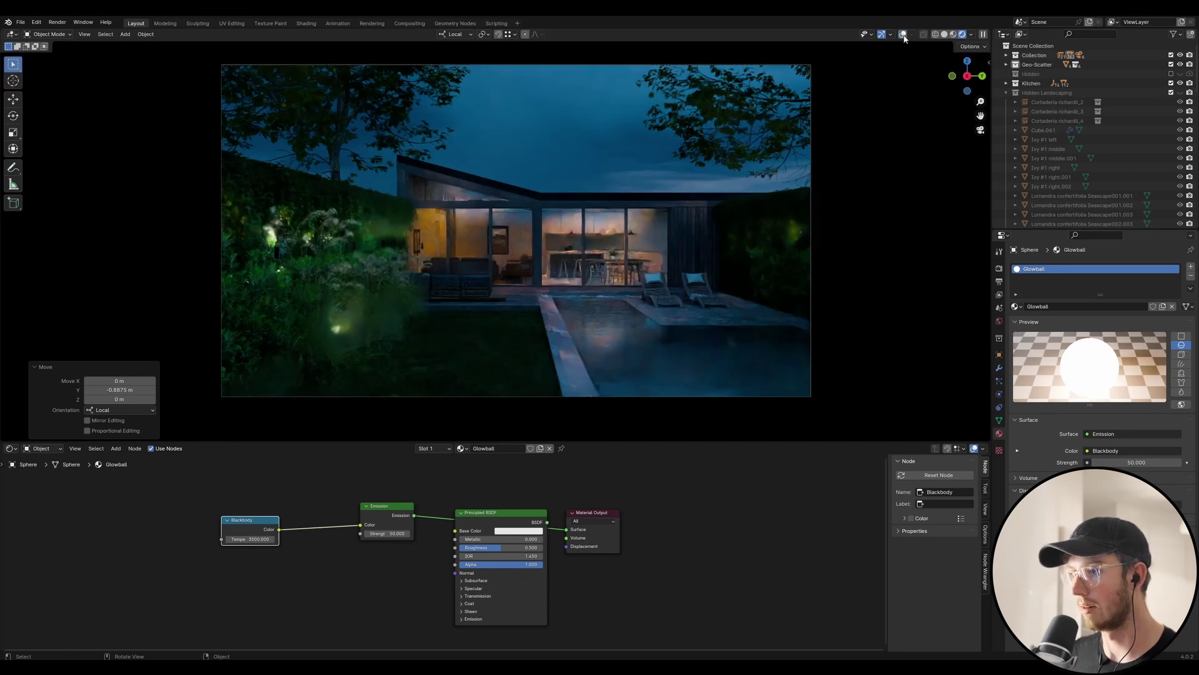
click(903, 35)
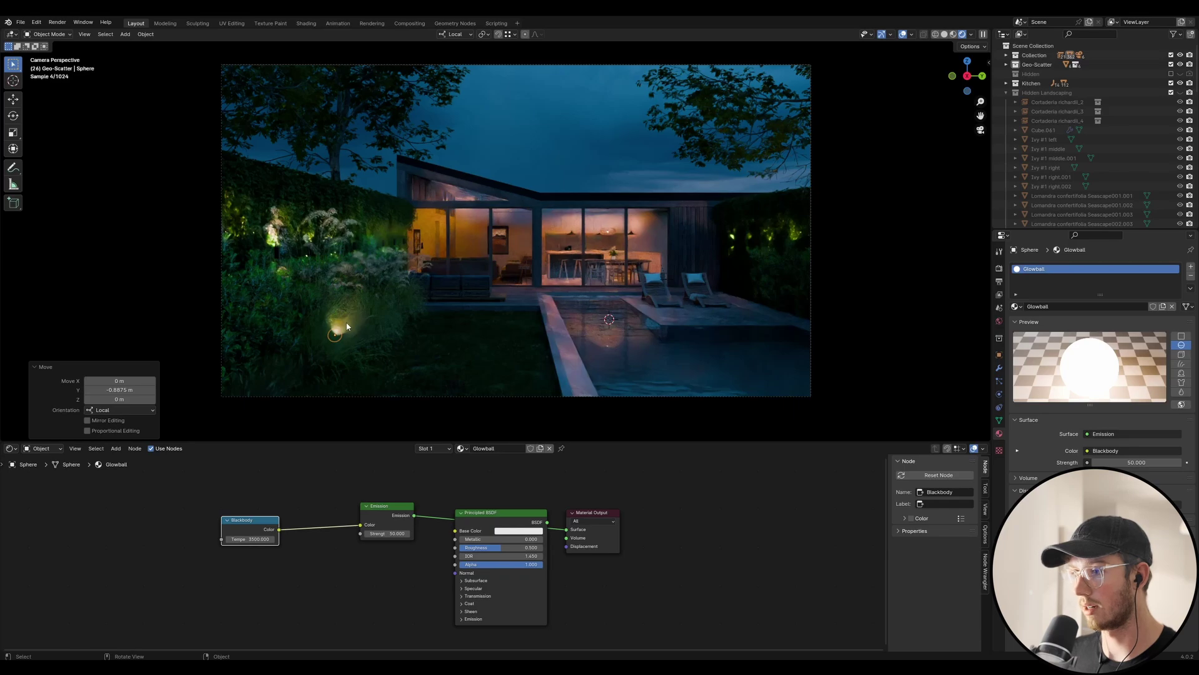
Step: In solid shading, move the glow ball about -0.41 m along local Y, deeper into the planting
click(944, 35)
middle_drag(460, 320, 381, 381)
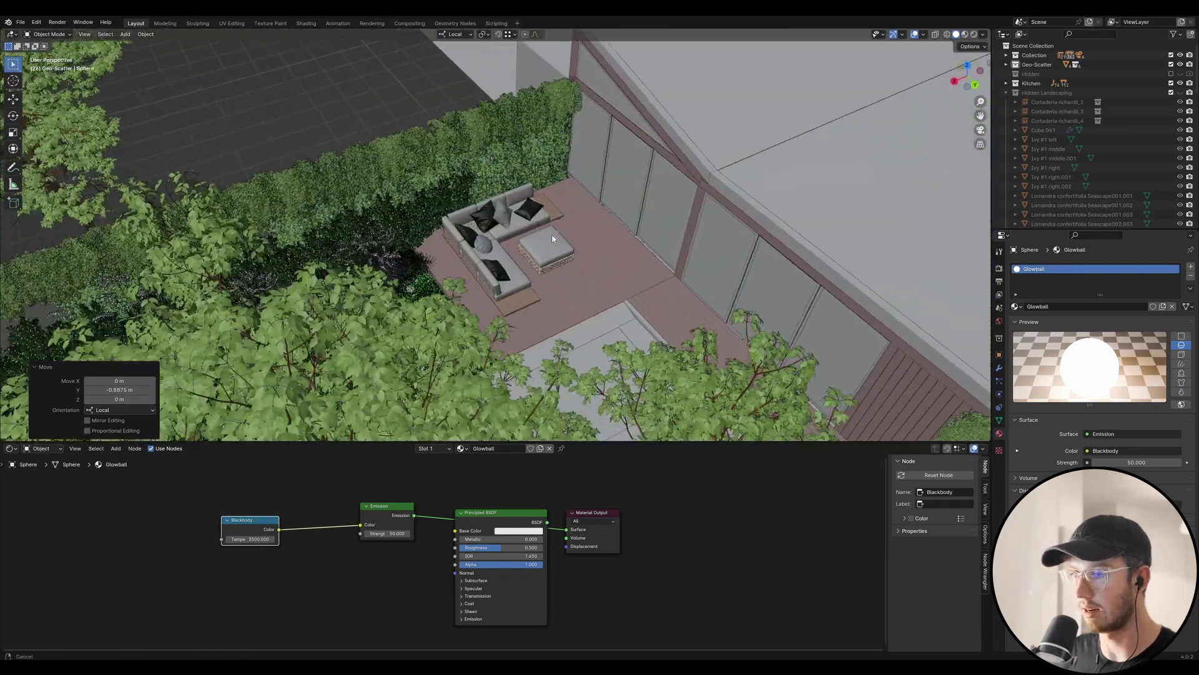
shift+middle_drag(288, 341, 706, 338)
scroll(385, 286, up, 3)
scroll(386, 286, up, 6)
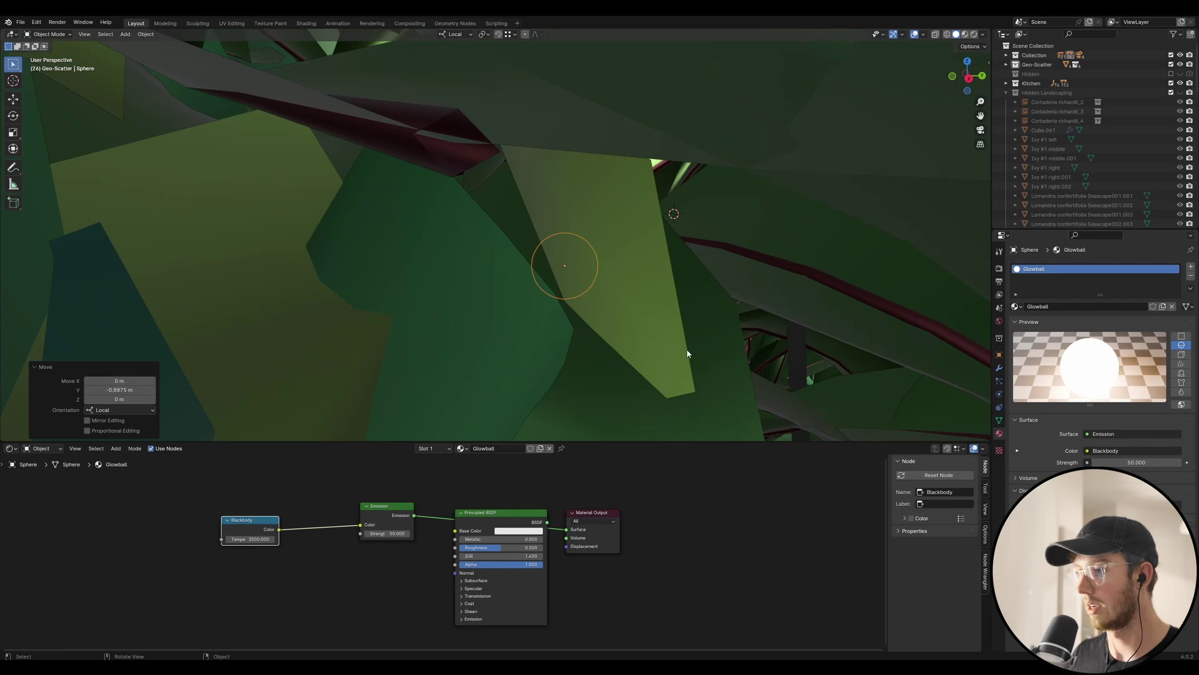
middle_drag(624, 338, 777, 295)
scroll(789, 294, down, 10)
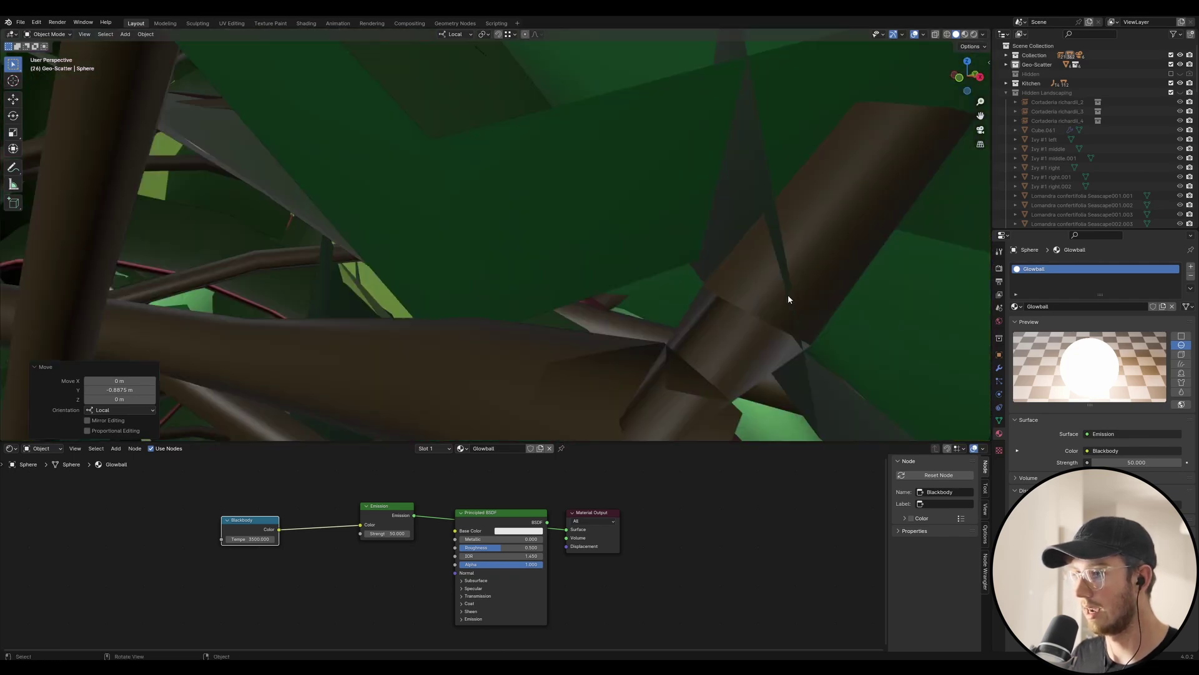
scroll(843, 298, down, 8)
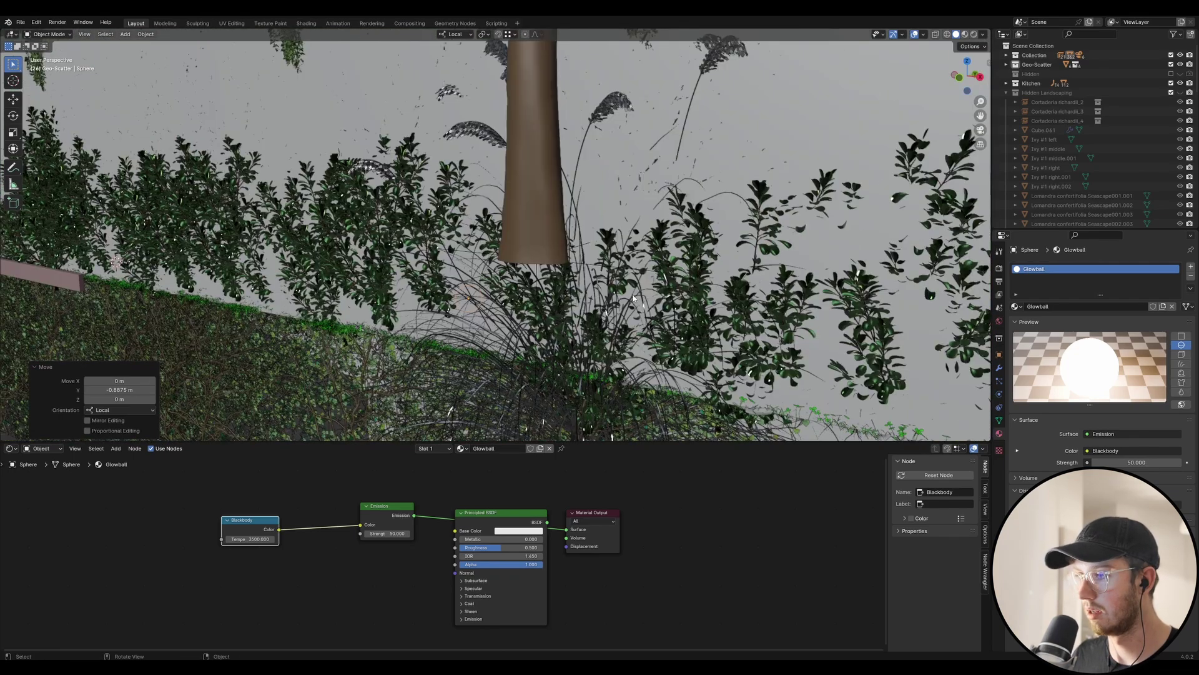
scroll(843, 298, up, 3)
middle_drag(837, 299, 572, 314)
key(g)
key(x)
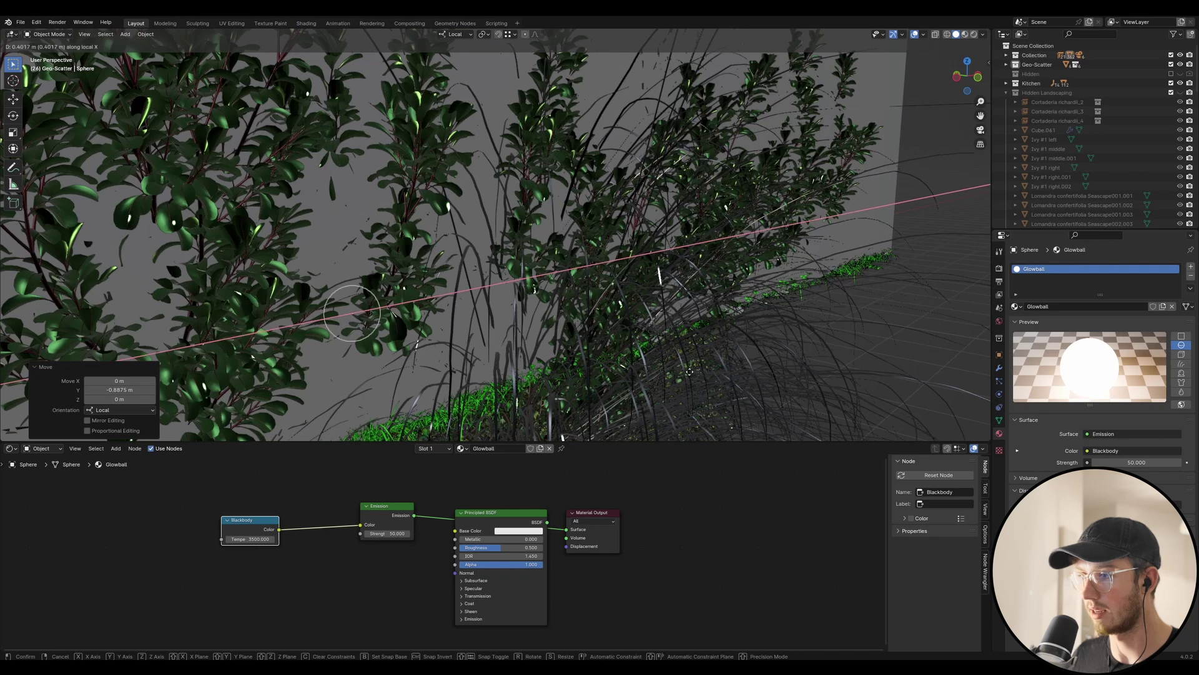
key(y)
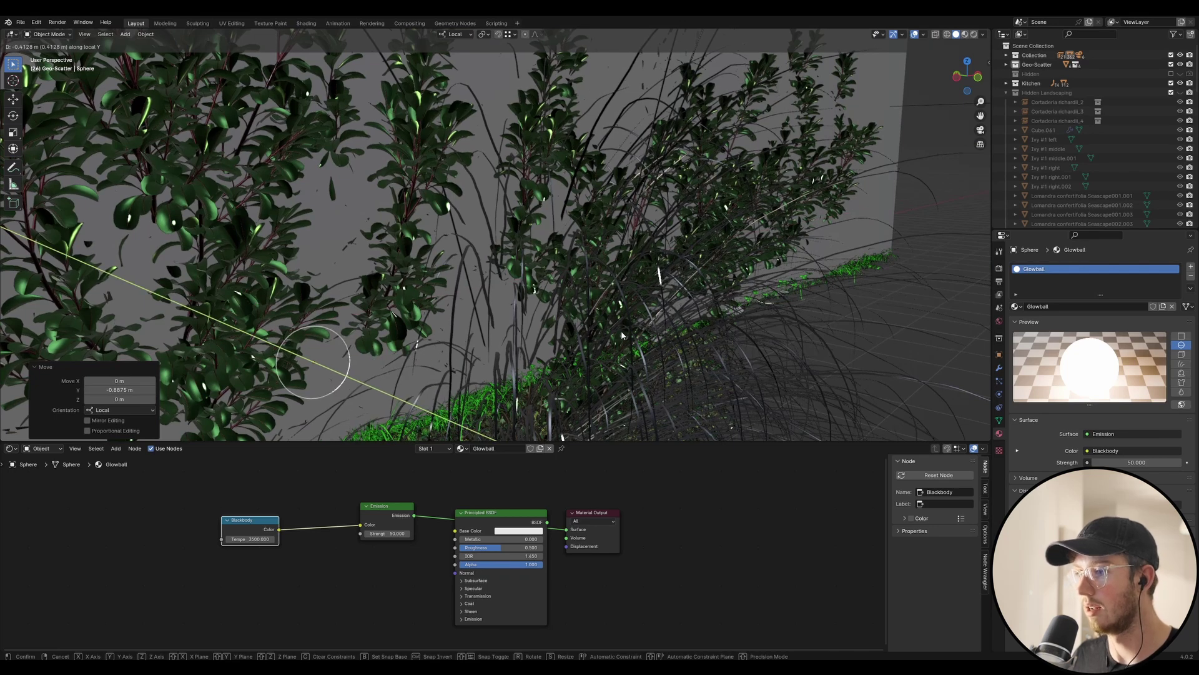
click(629, 353)
middle_drag(629, 353, 556, 354)
scroll(558, 353, down, 2)
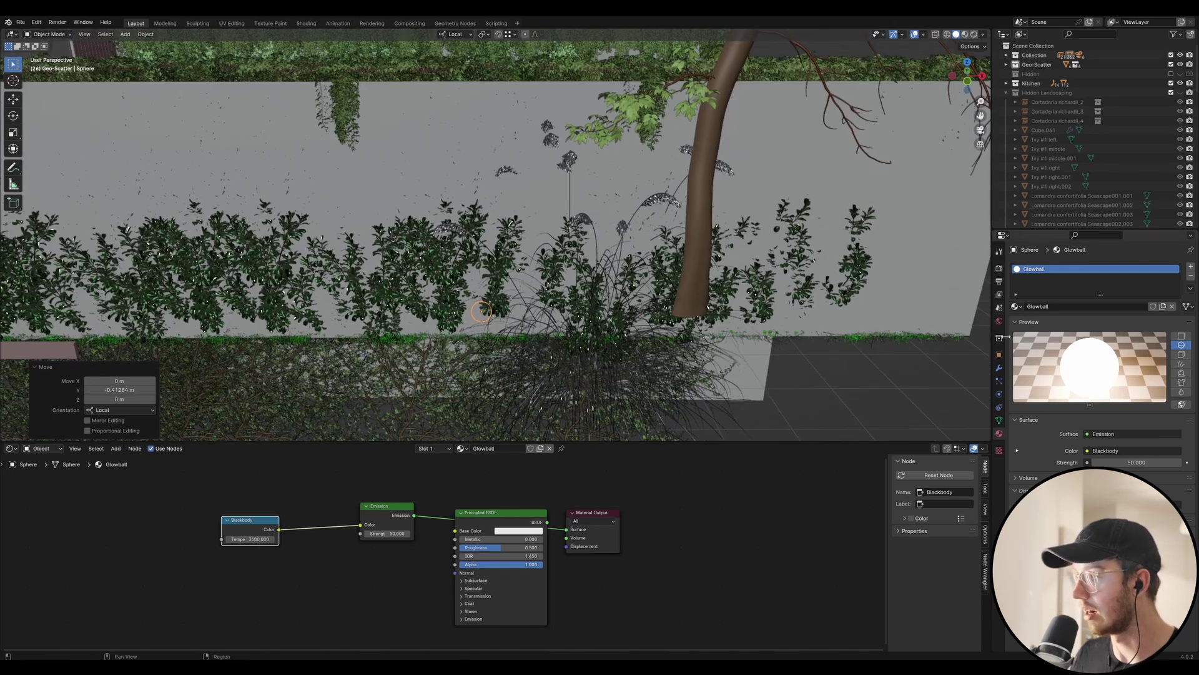
Step: Add an Array modifier to the glow ball with relative offset X -9.1 and a count of 5
click(1000, 368)
key(shift+a)
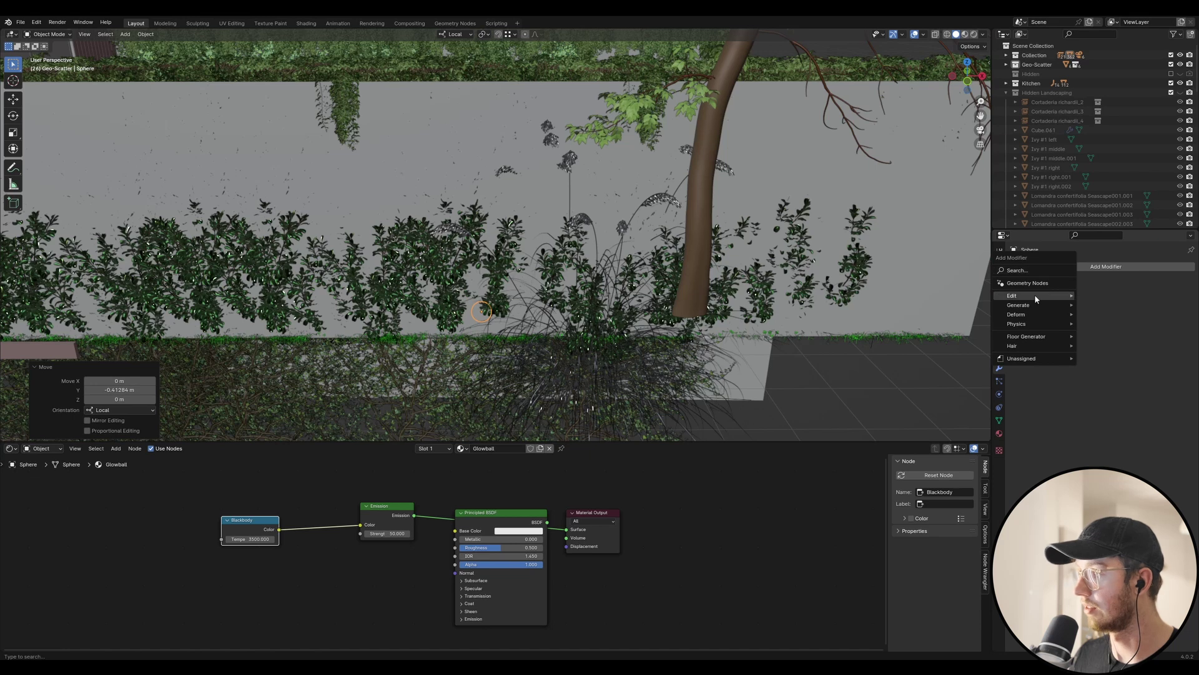
click(1017, 270)
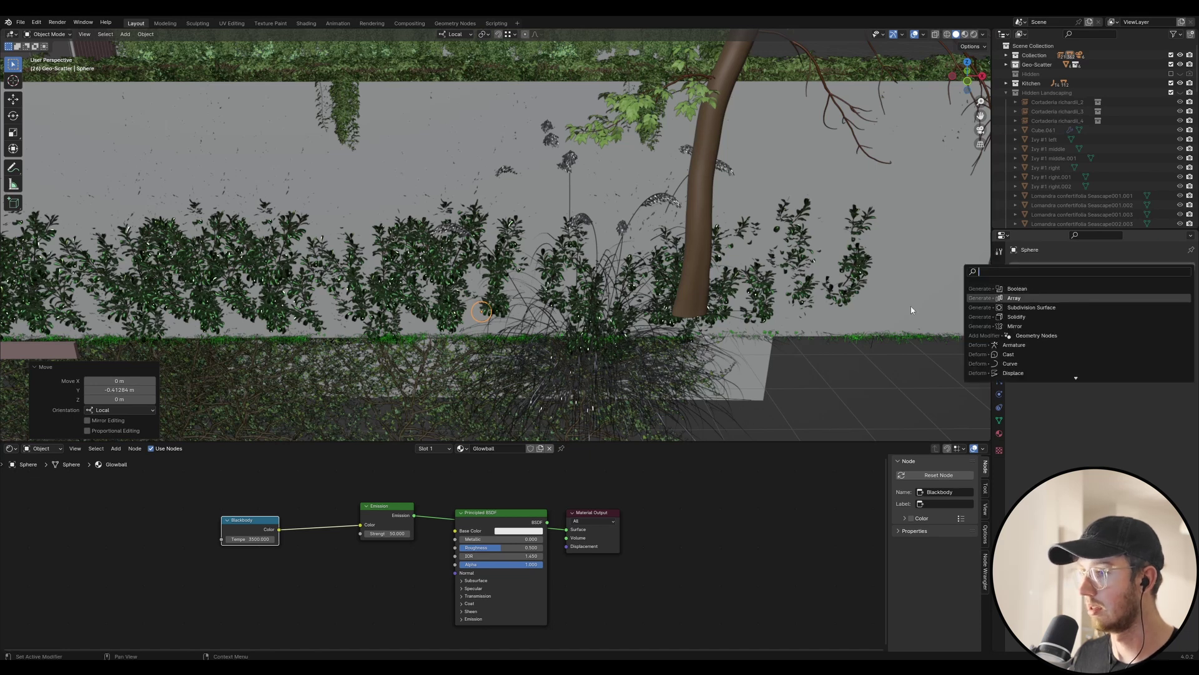
key(Return)
mouse_move(1146, 336)
mouse_down()
mouse_move(1167, 337)
mouse_move(1113, 336)
mouse_move(1131, 336)
mouse_up()
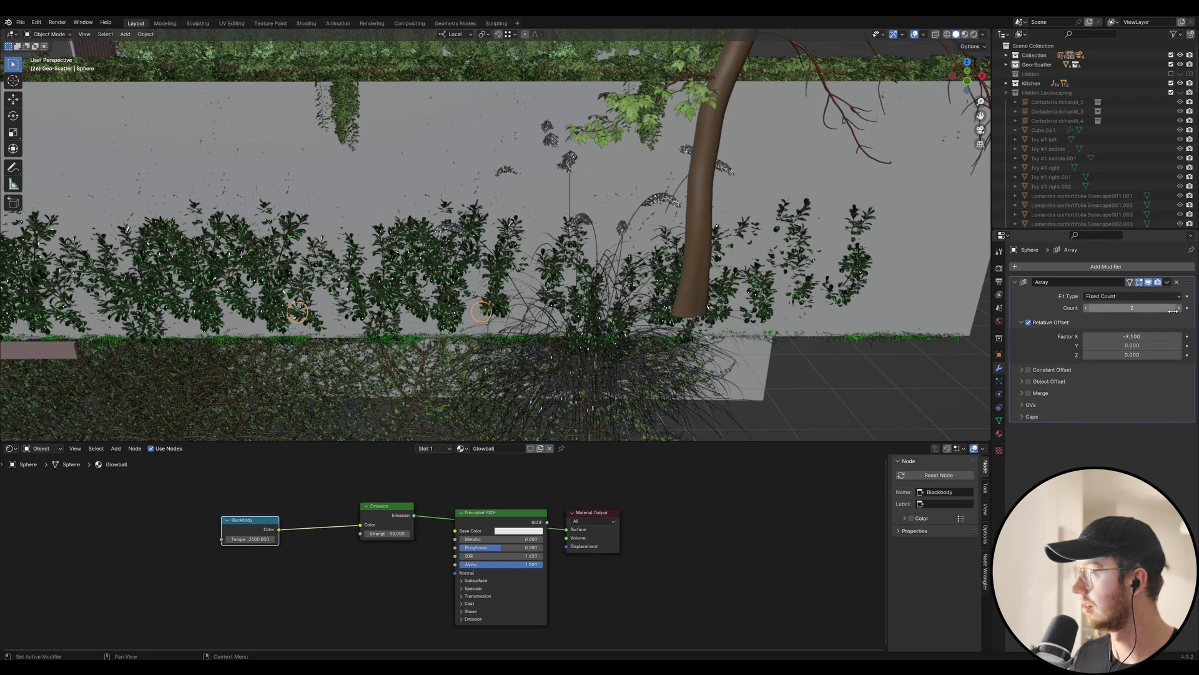
click(1173, 307)
middle_drag(512, 293, 603, 278)
click(1178, 307)
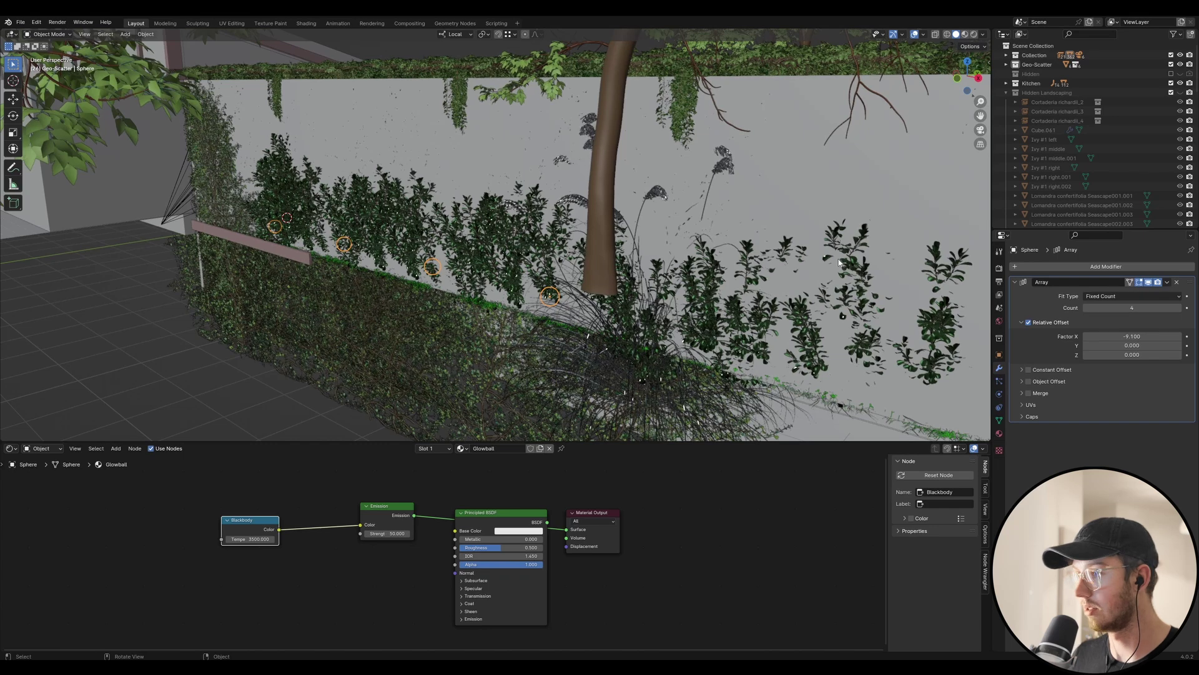
click(1178, 307)
Step: Move the arrayed glow ball row about 1.3 m along local X
key(g)
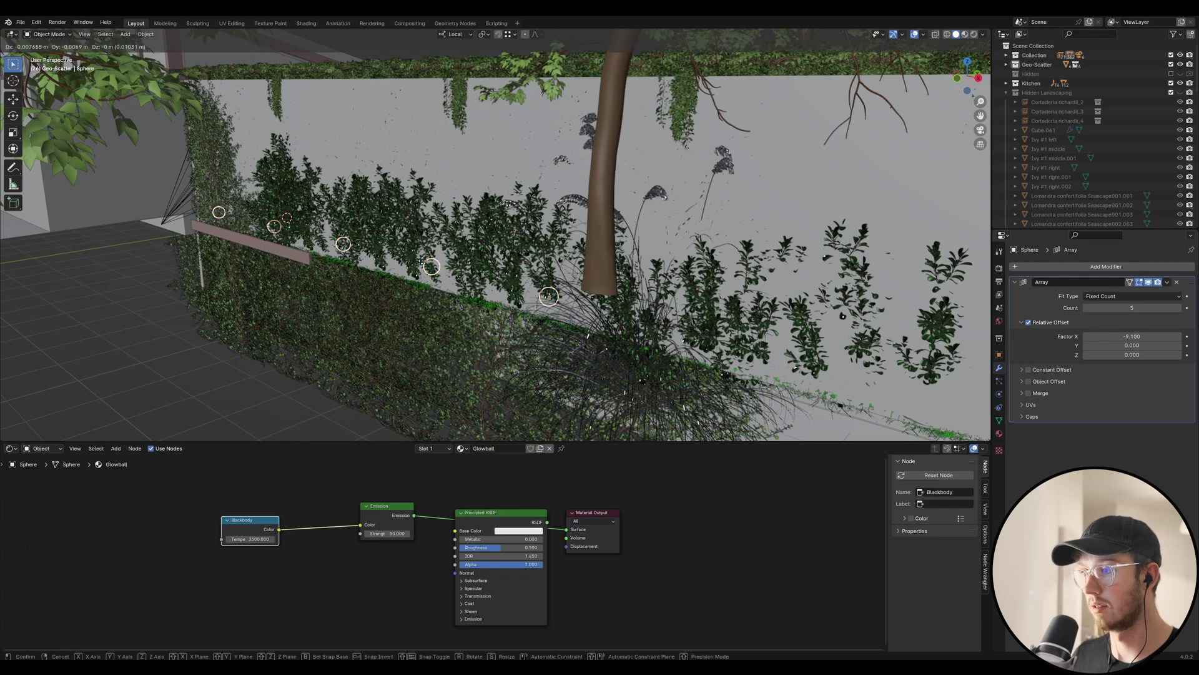
key(y)
key(x)
click(532, 287)
Step: Duplicate the glow ball row and move the copy about 9.98 m along local Y to the hedge across the pool
middle_drag(534, 287, 506, 294)
scroll(500, 285, down, 10)
scroll(506, 296, up, 7)
key(shift+d)
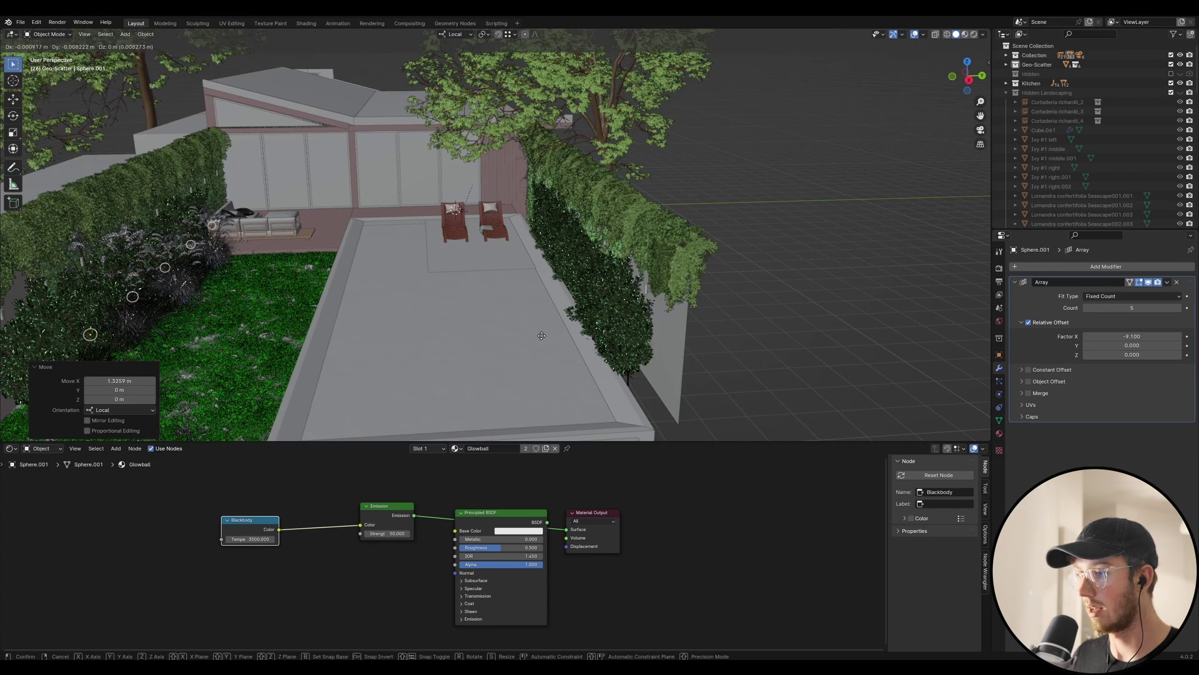
key(y)
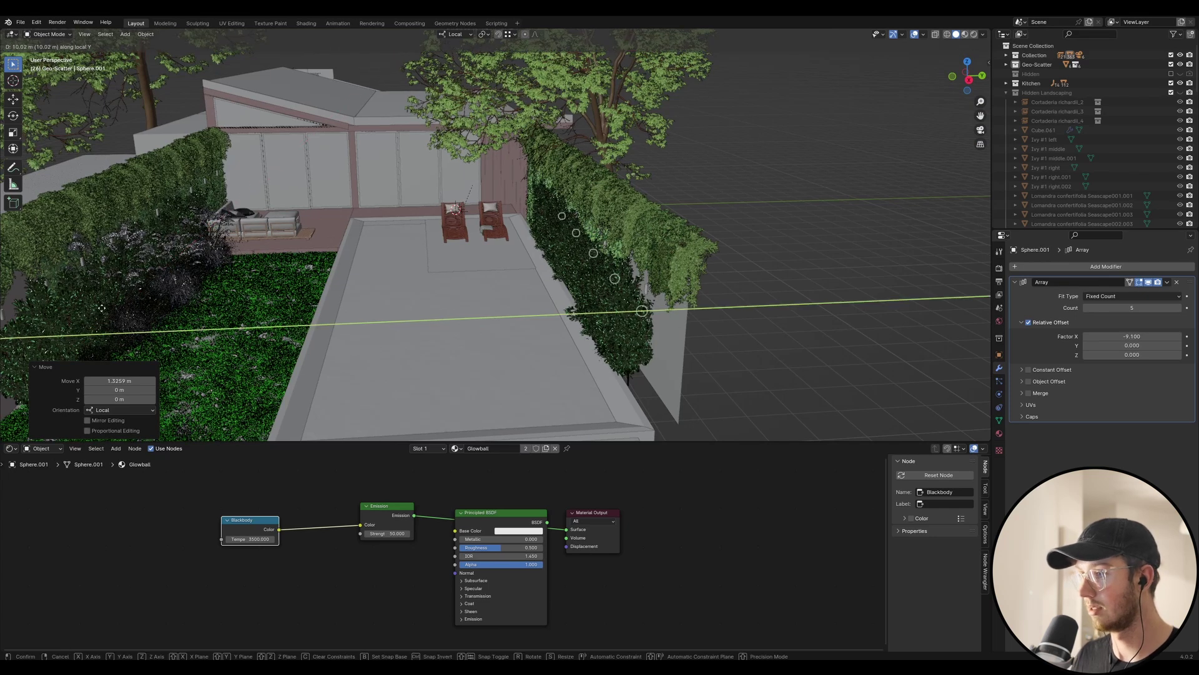
click(102, 308)
Step: Shift the duplicated glow ball row about -0.67 m along local Y to sit within the hedge
scroll(674, 389, up, 5)
mouse_move(677, 391)
middle_down()
mouse_move(661, 375)
mouse_move(678, 367)
middle_up()
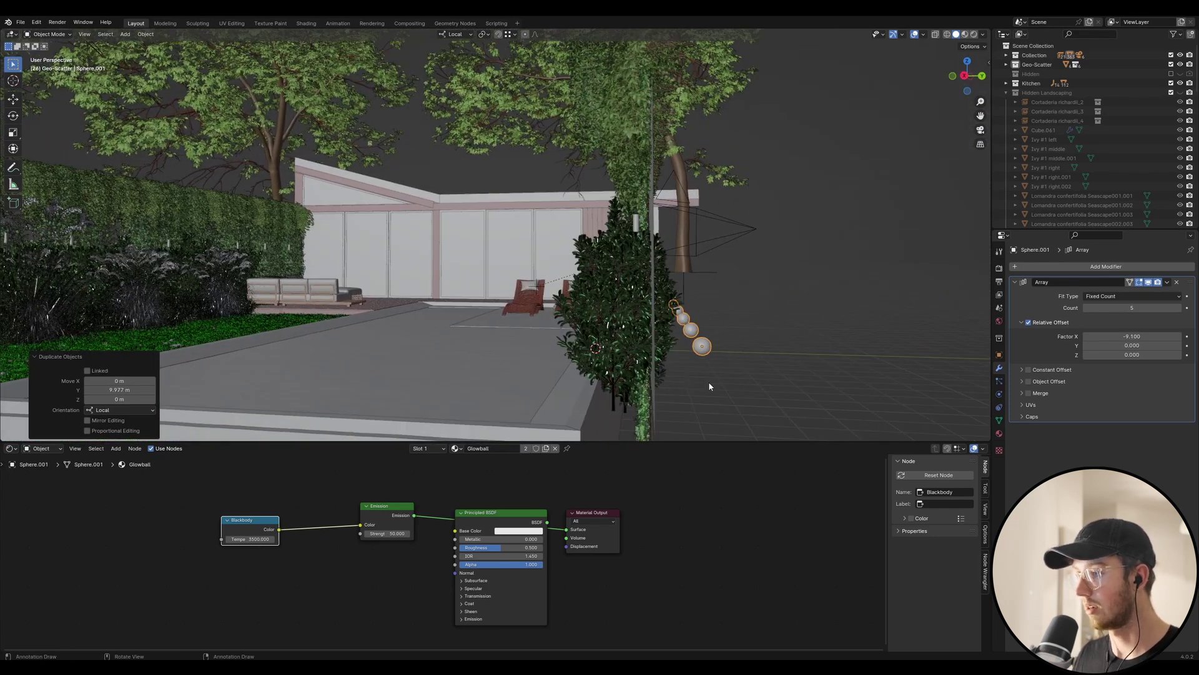
scroll(709, 387, up, 4)
key(g)
key(y)
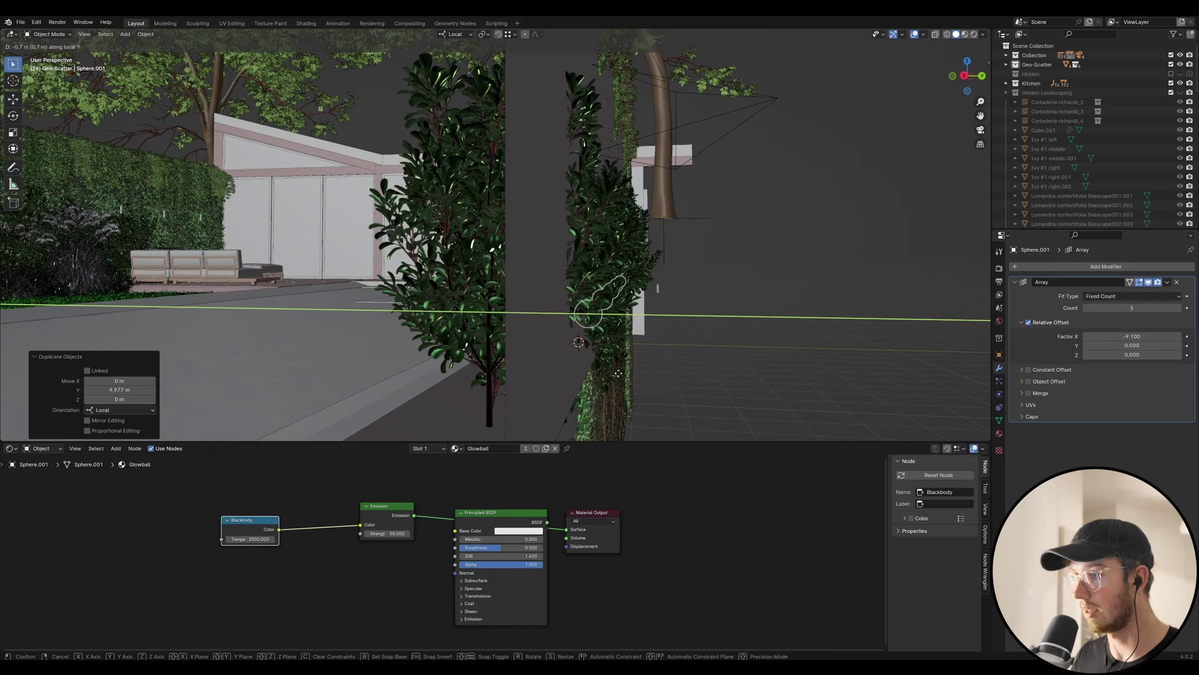
click(577, 358)
Step: Move the duplicated glow ball row about -0.51 m along local Z, down within the hedge
middle_drag(578, 358, 557, 325)
scroll(562, 363, down, 6)
scroll(538, 316, up, 3)
scroll(509, 143, up, 6)
middle_drag(453, 135, 512, 197)
scroll(512, 197, up, 3)
key(g)
key(z)
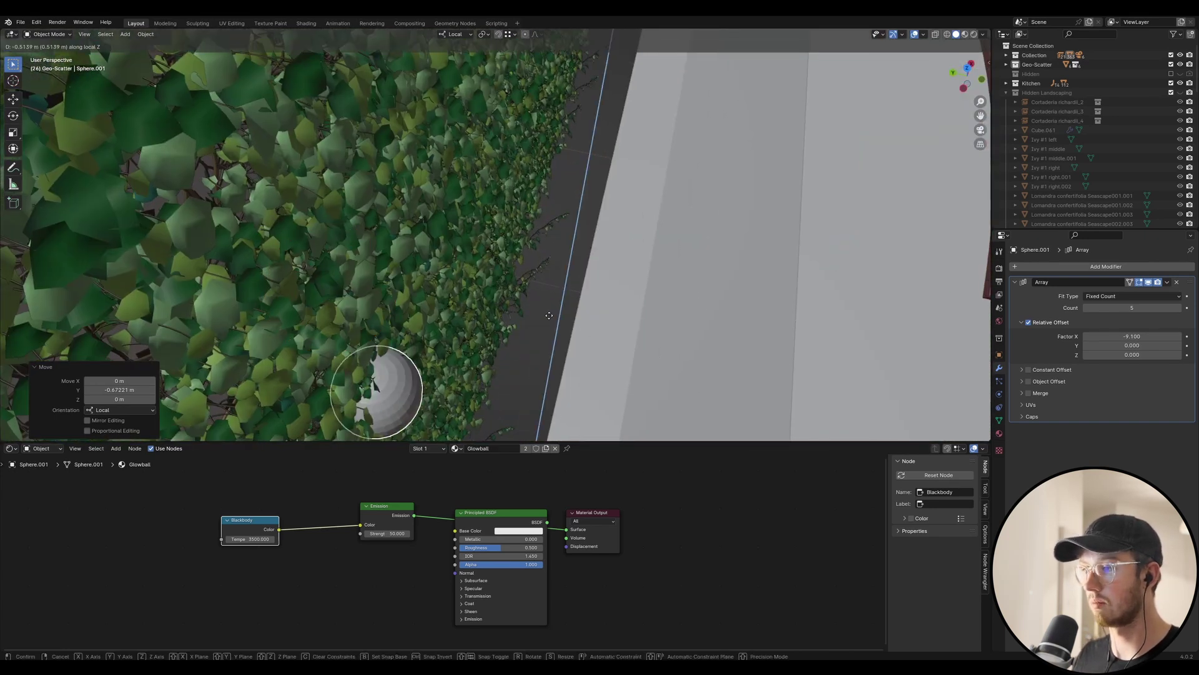
click(549, 307)
Step: Shift the glow ball row about -0.25 m along local Y out of the ivy and lower it about -0.066 m along local Z
key(g)
key(y)
click(584, 307)
key(g)
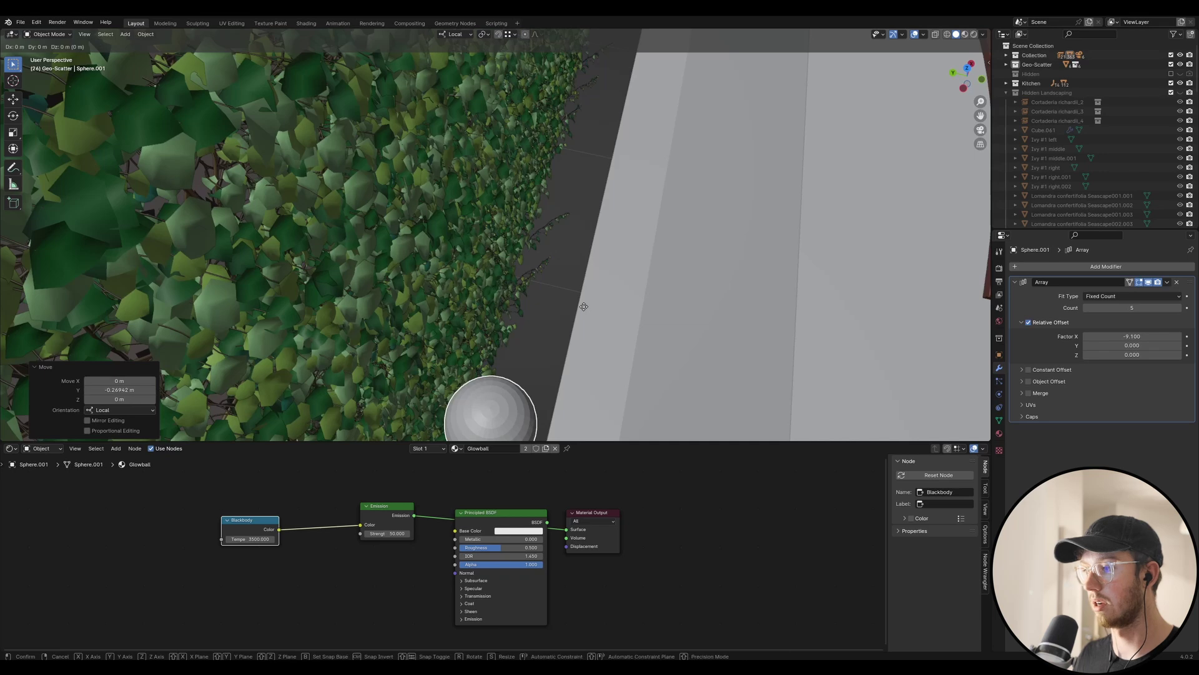
key(z)
click(589, 325)
middle_drag(589, 326, 500, 288)
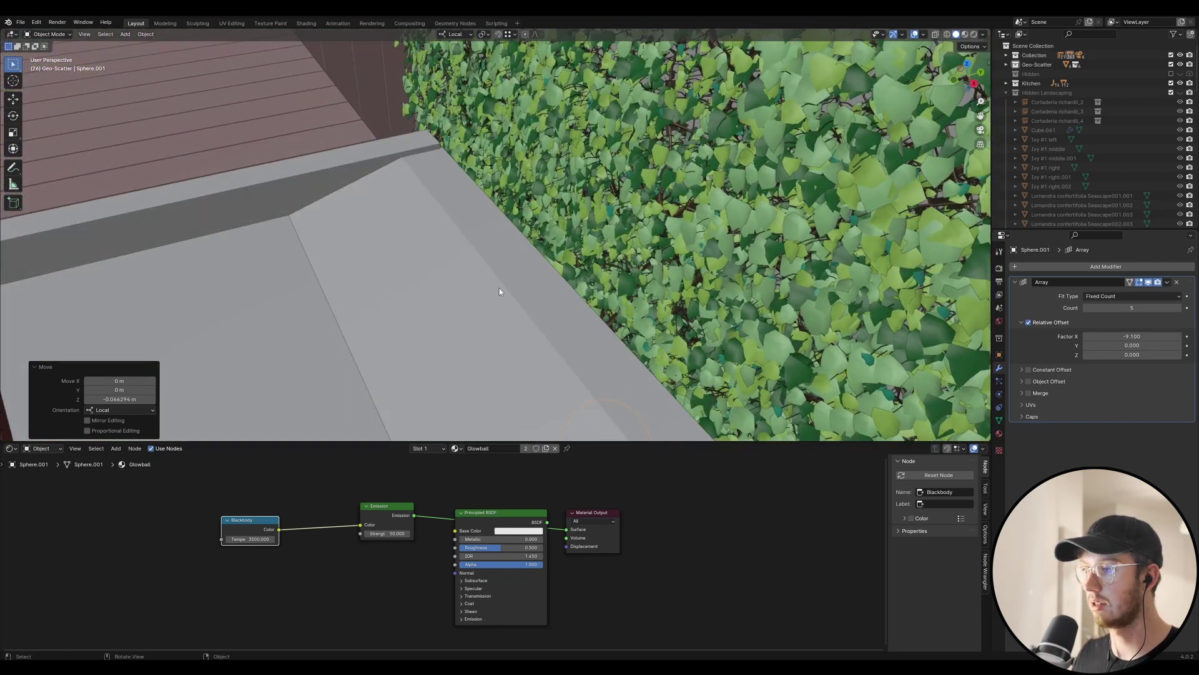
Step: Return to the camera view, save the scene, and show it in rendered shading
scroll(497, 288, down, 9)
key(KP_0)
key(ctrl+s)
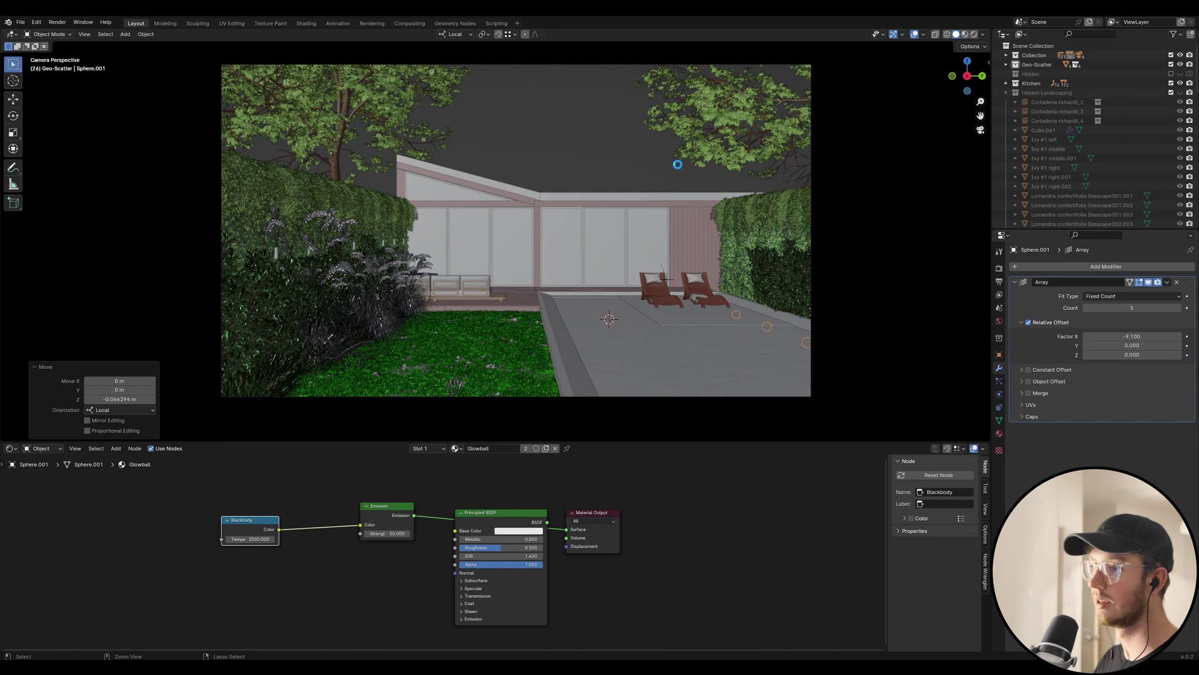
key(ctrl+s)
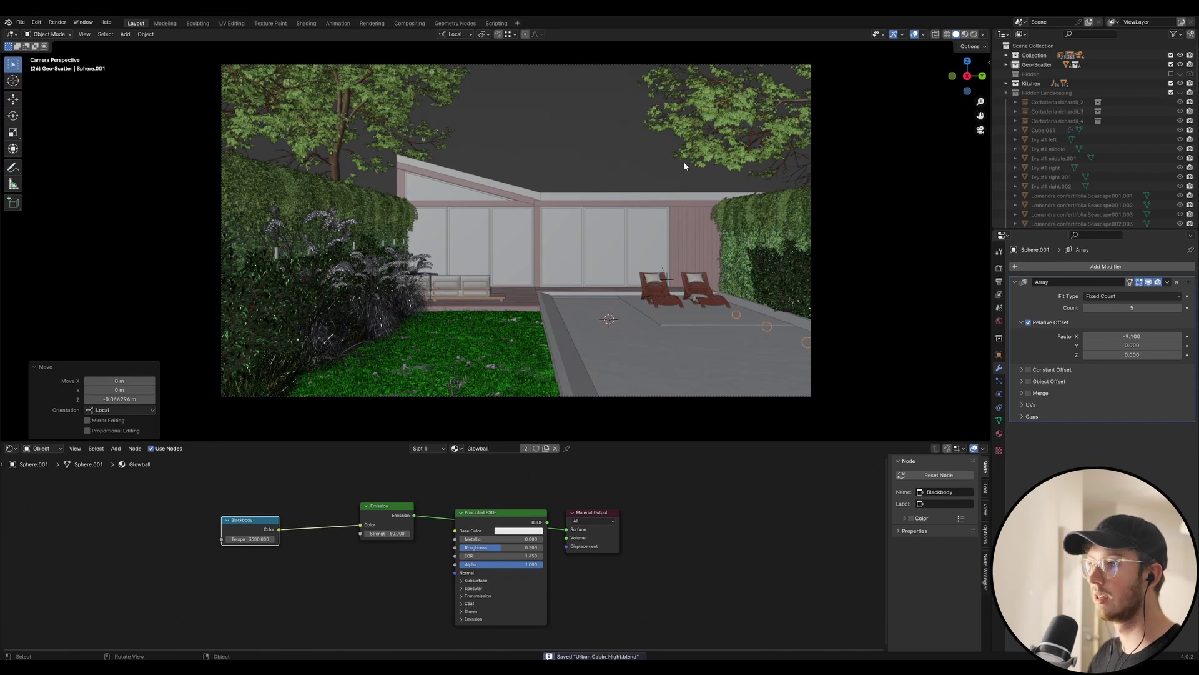
click(973, 35)
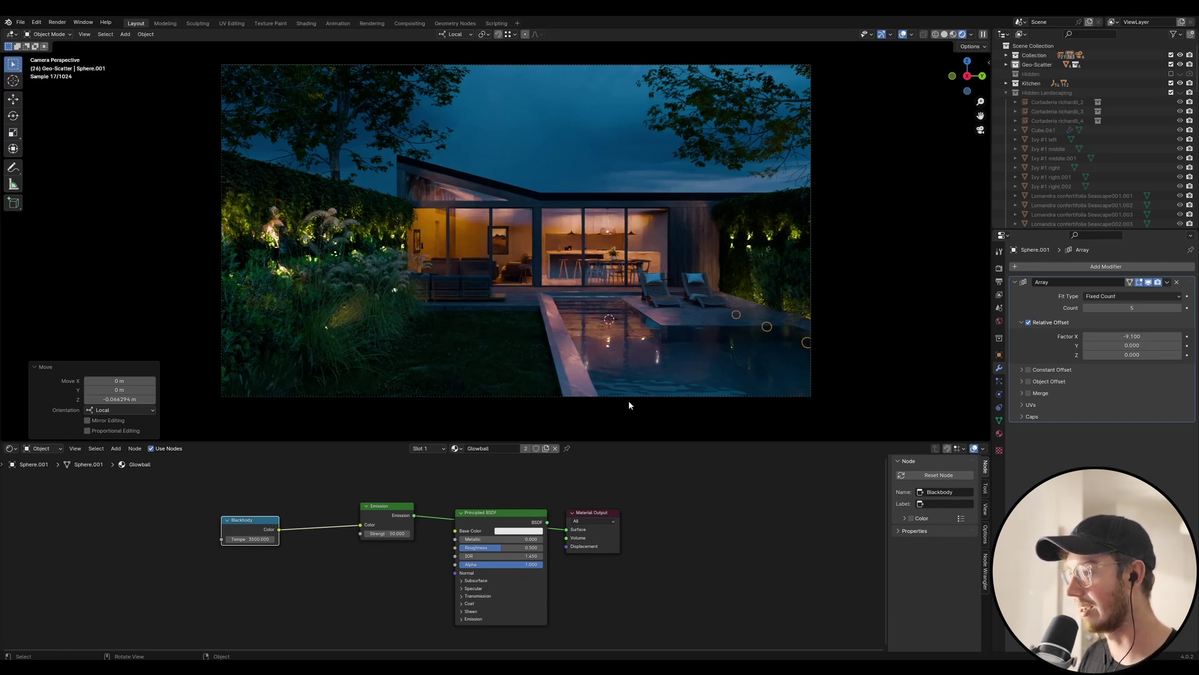
Step: In solid shading, duplicate the arrayed downlight row at the hedge and move the copy about -5.89 m along local Y over the pool
click(945, 37)
key(KP_0)
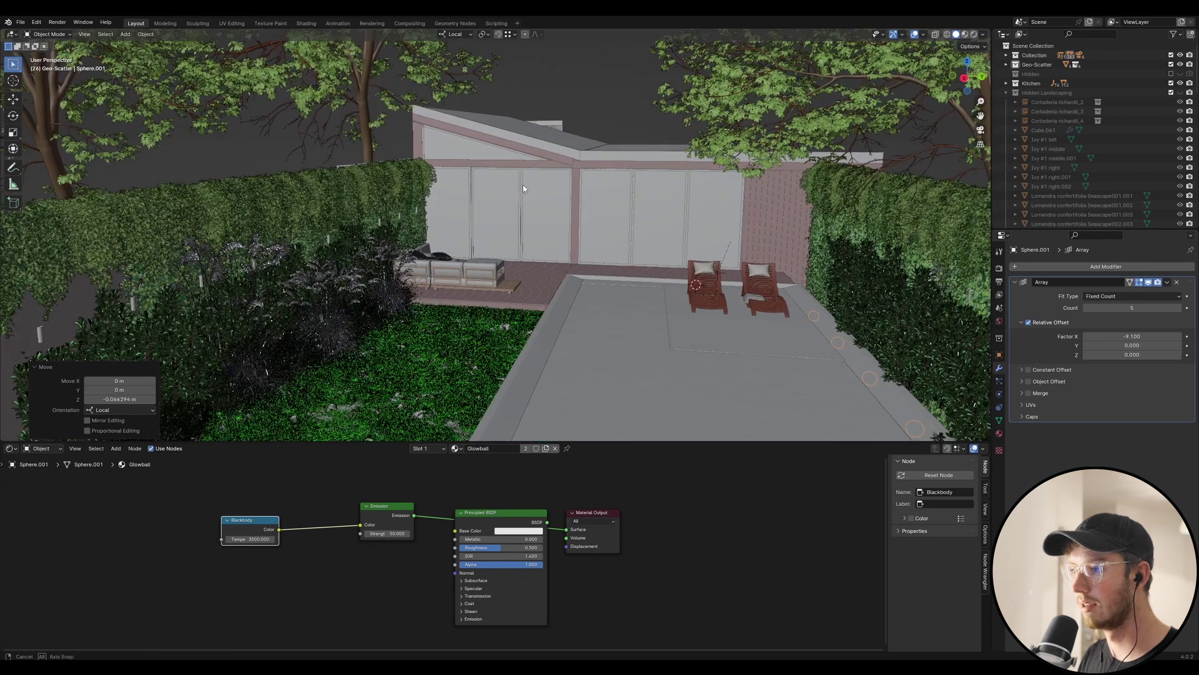
click(39, 332)
key(shift+d)
key(y)
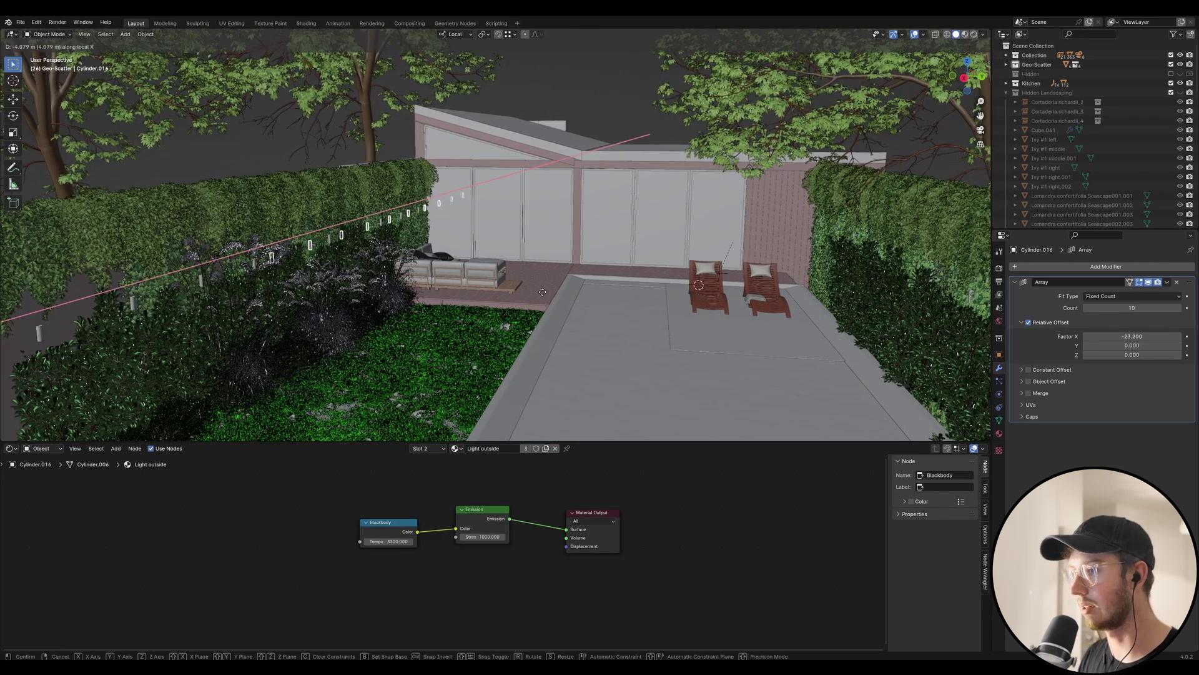
key(y)
click(779, 365)
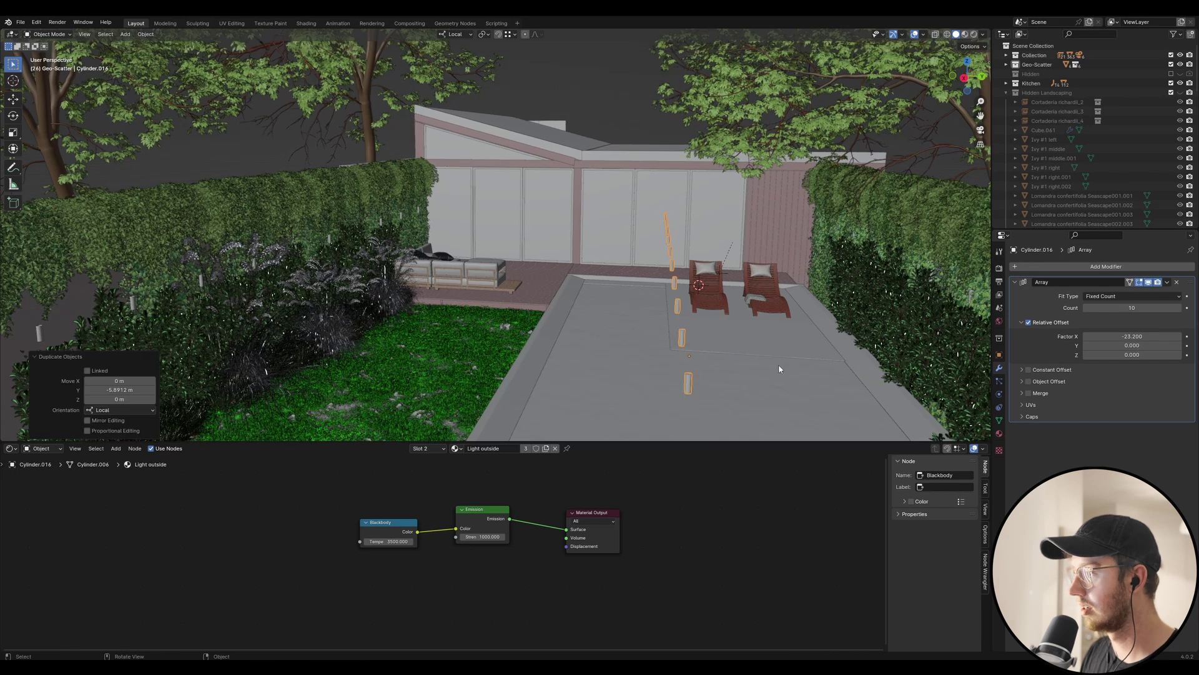
Step: Set the duplicated downlight row's array count to 5
scroll(778, 365, up, 5)
click(1136, 307)
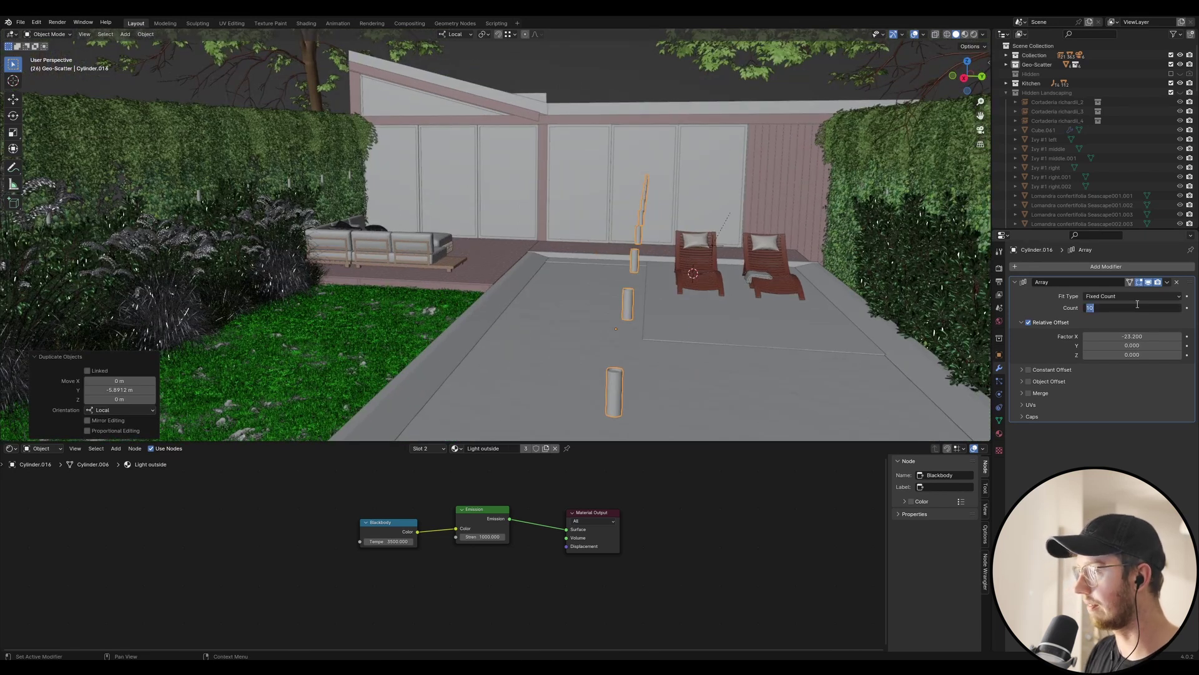
text(5)
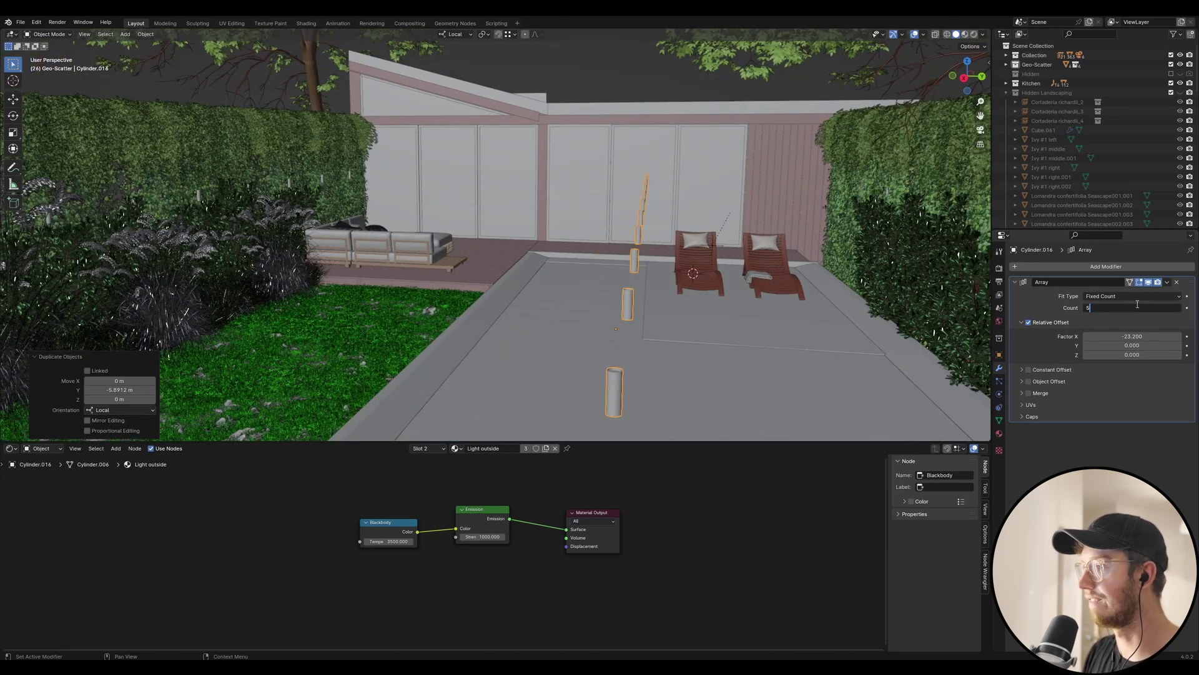
key(Return)
Step: Move the pool light row about 1.72 m along local Y to the lawn-side edge of the pool
middle_drag(537, 206, 383, 205)
middle_drag(643, 306, 576, 225)
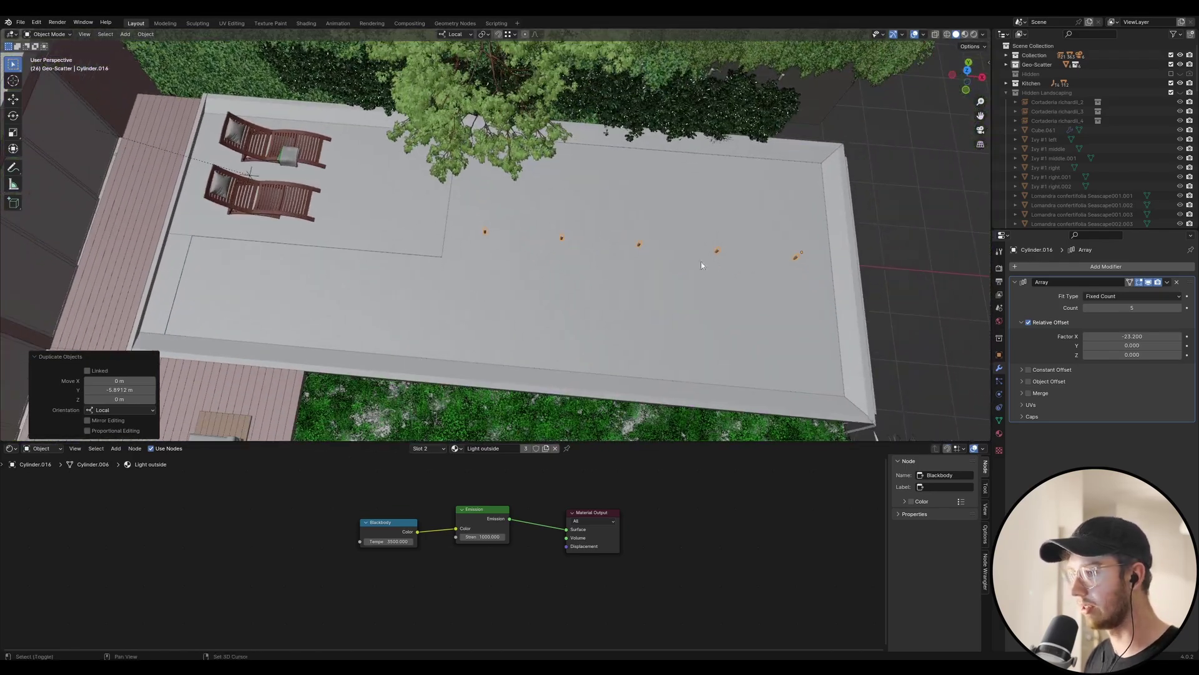
key(g)
key(x)
key(y)
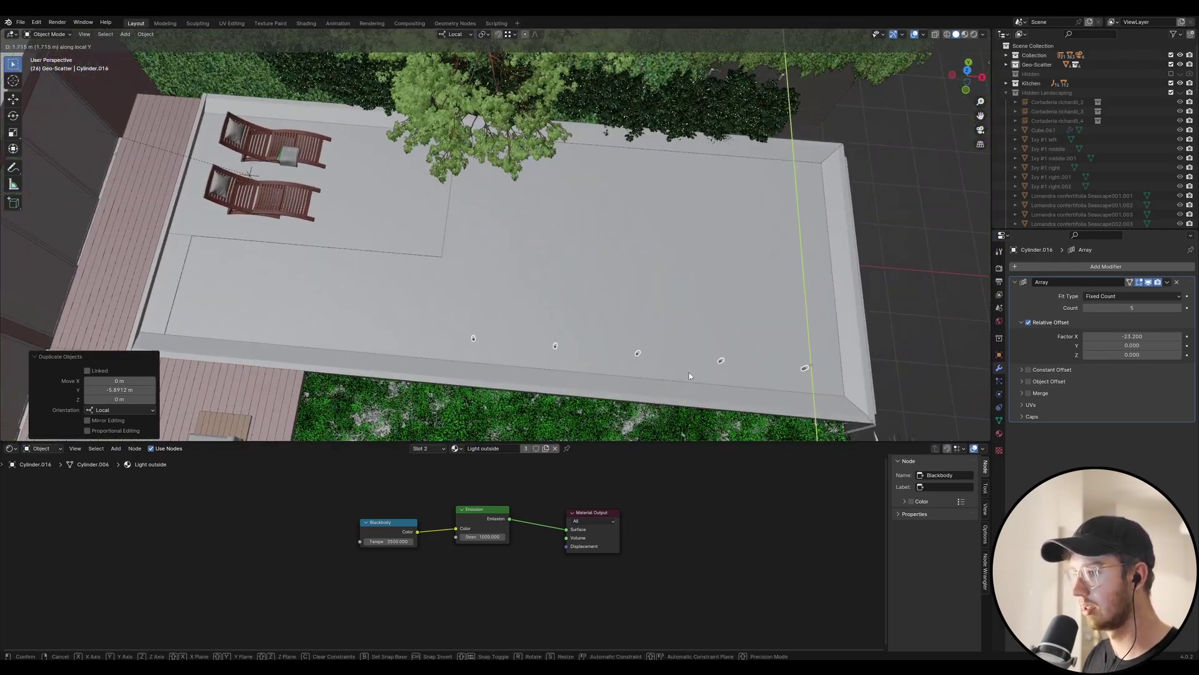
click(693, 376)
scroll(700, 372, up, 1)
Step: Lower the light row to the pool floor with two moves along local Z, about 1.44 m and 1.7 m
middle_drag(702, 366, 774, 312)
key(g)
key(z)
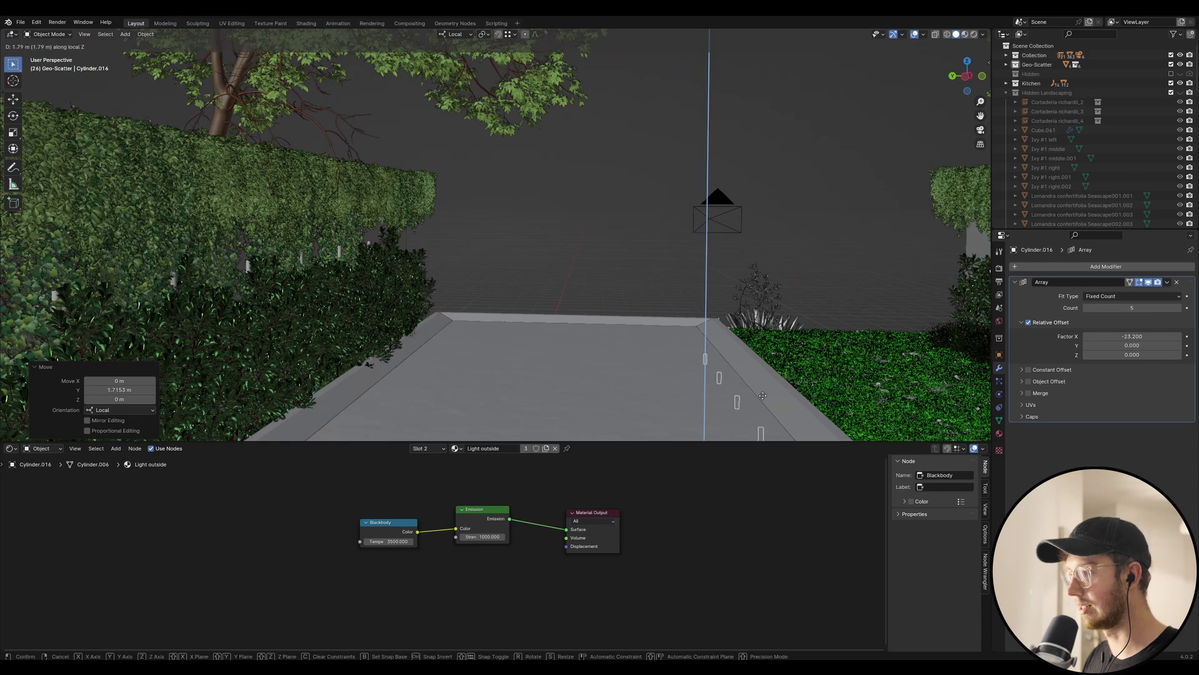
click(751, 378)
middle_drag(751, 378, 843, 122)
key(g)
key(z)
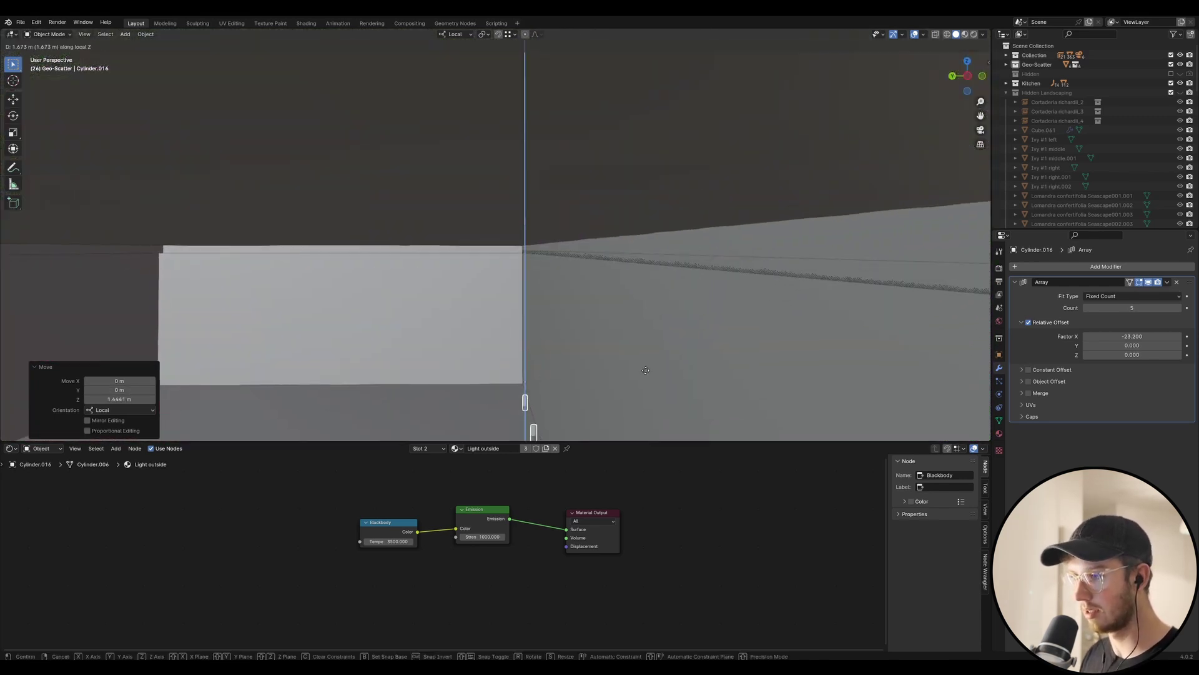
click(620, 359)
Step: Isolate the pool block together with the light row in local view and look at them from the front
middle_drag(619, 358, 650, 36)
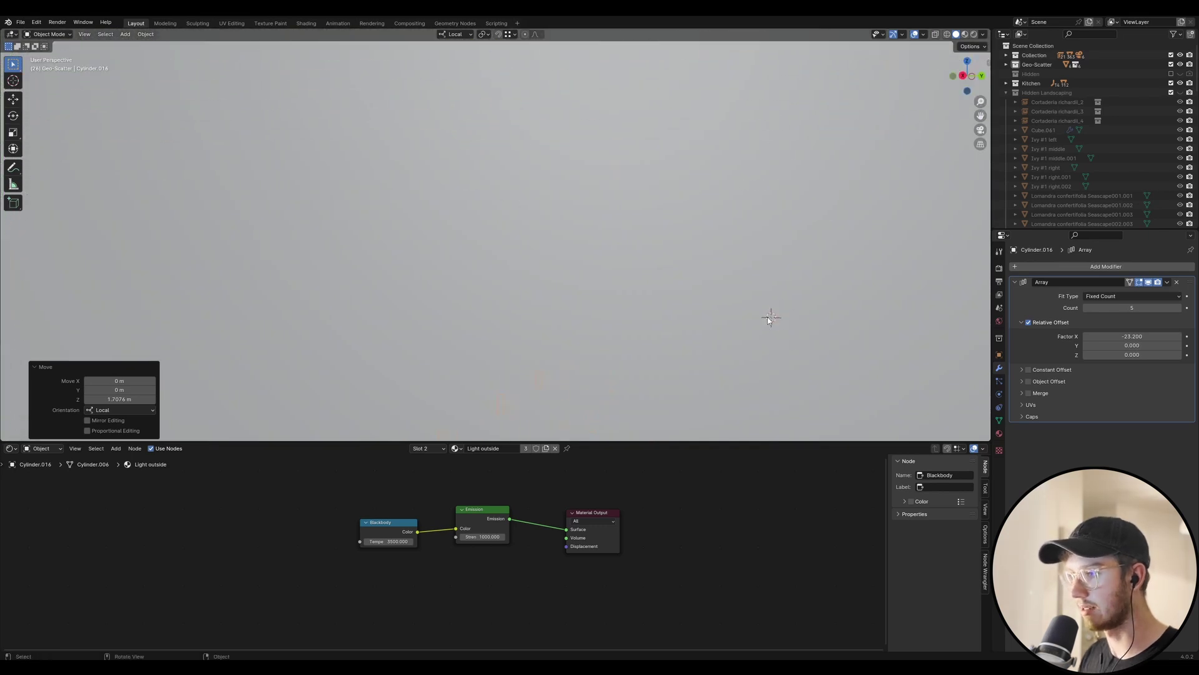
scroll(592, 342, up, 1)
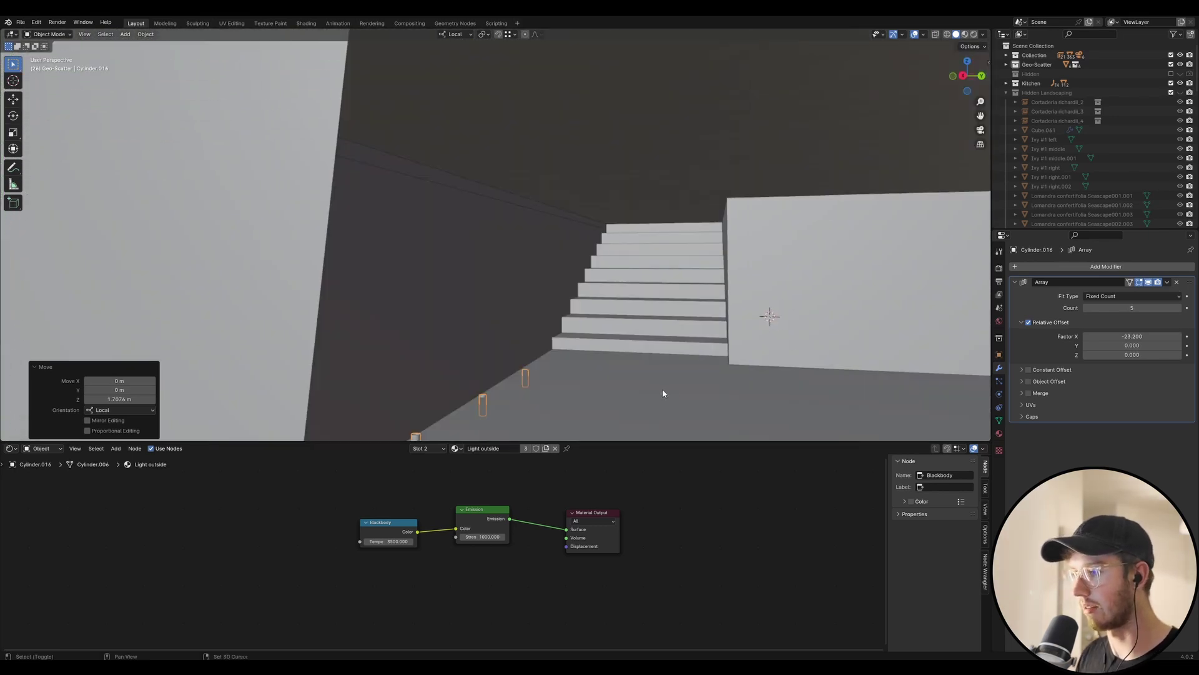
click(641, 365)
mouse_move(639, 362)
middle_down()
mouse_move(606, 344)
mouse_move(633, 347)
middle_up()
key(KP_Divide)
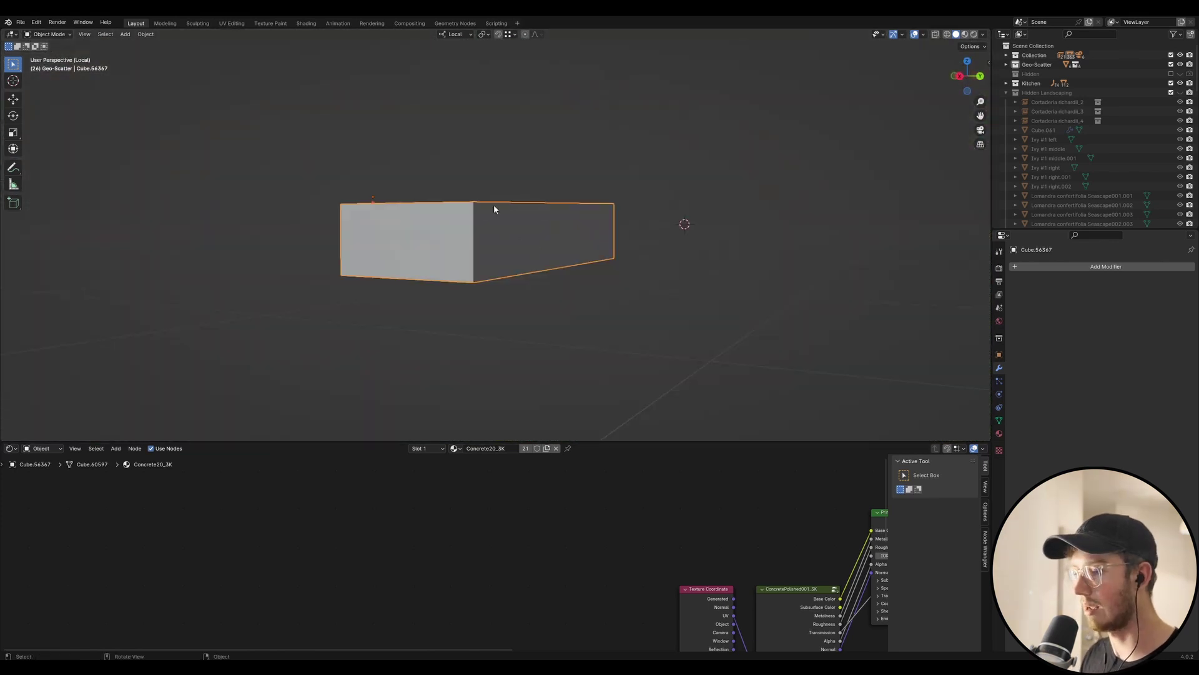
middle_drag(494, 208, 715, 235)
scroll(663, 225, up, 5)
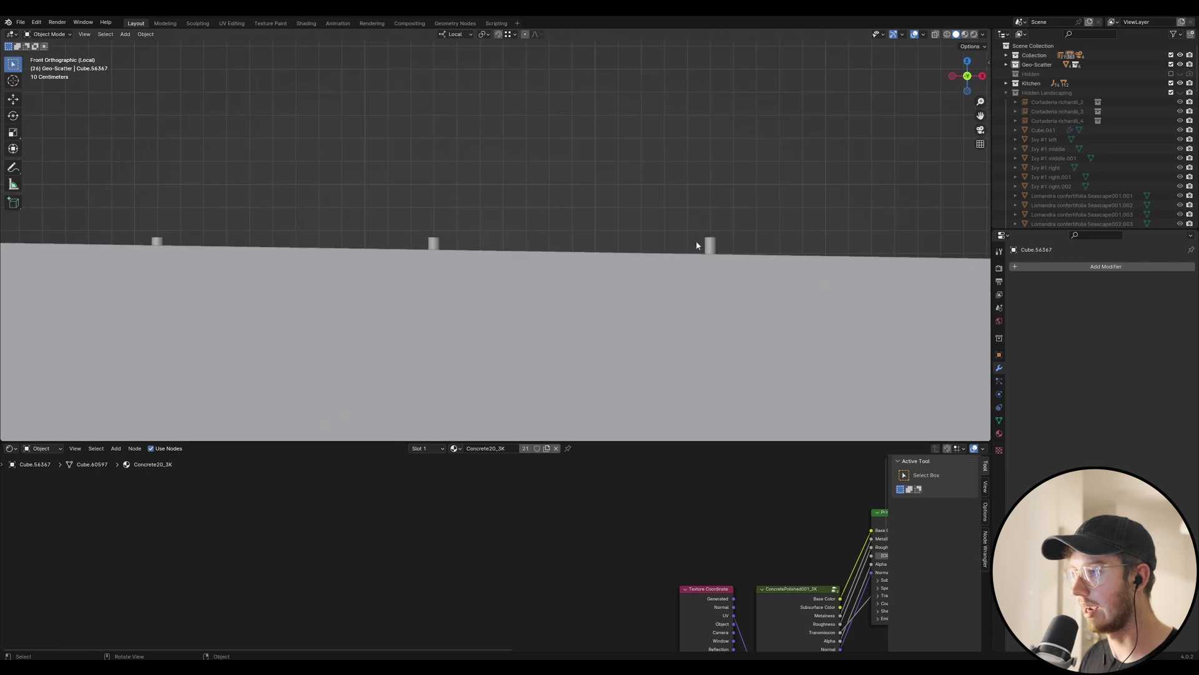
Step: Rotate the light row about 0.69° in the front view and move it about 0.053 m along local Z into the pool floor
click(710, 244)
key(r)
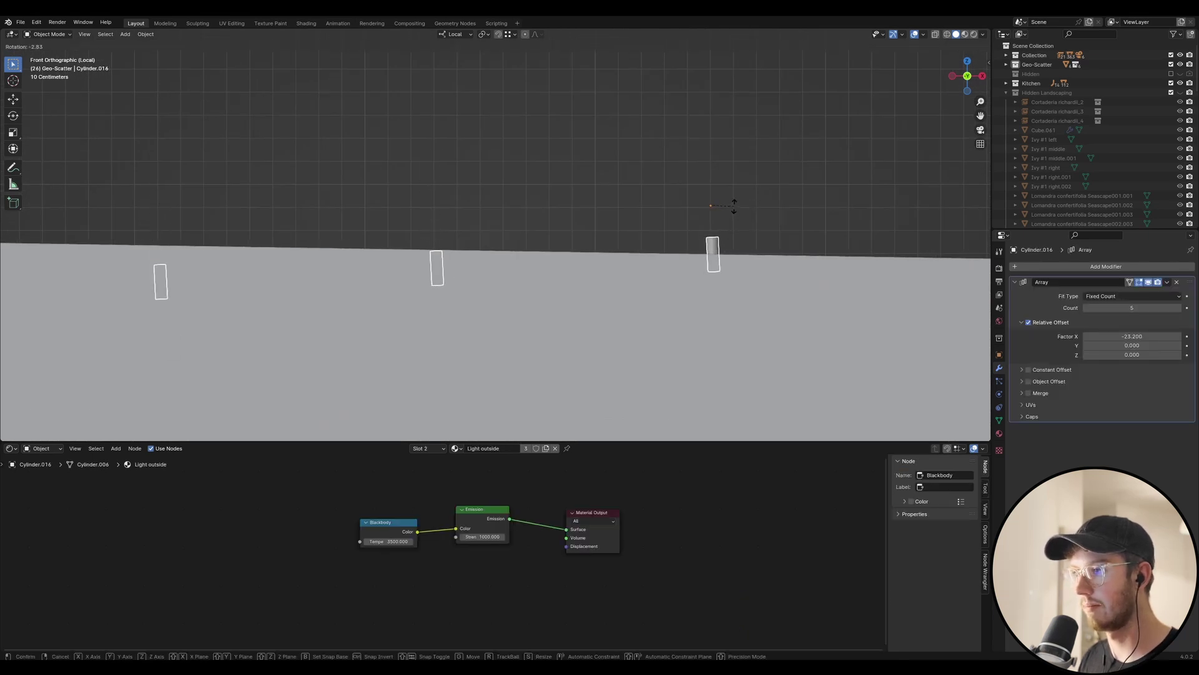
click(734, 211)
key(g)
key(z)
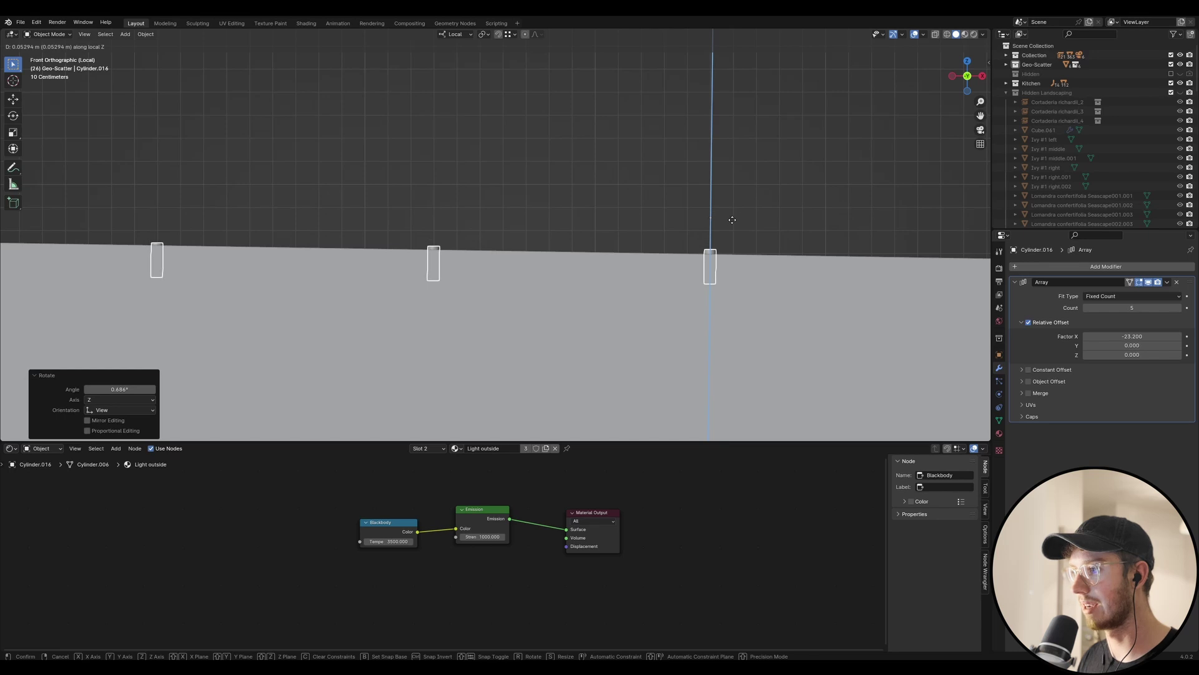
click(734, 223)
Step: Fine-tune the light row's tilt to the sloping floor with rotations of about 2.18° and -1.89°
scroll(520, 238, down, 6)
scroll(887, 247, up, 10)
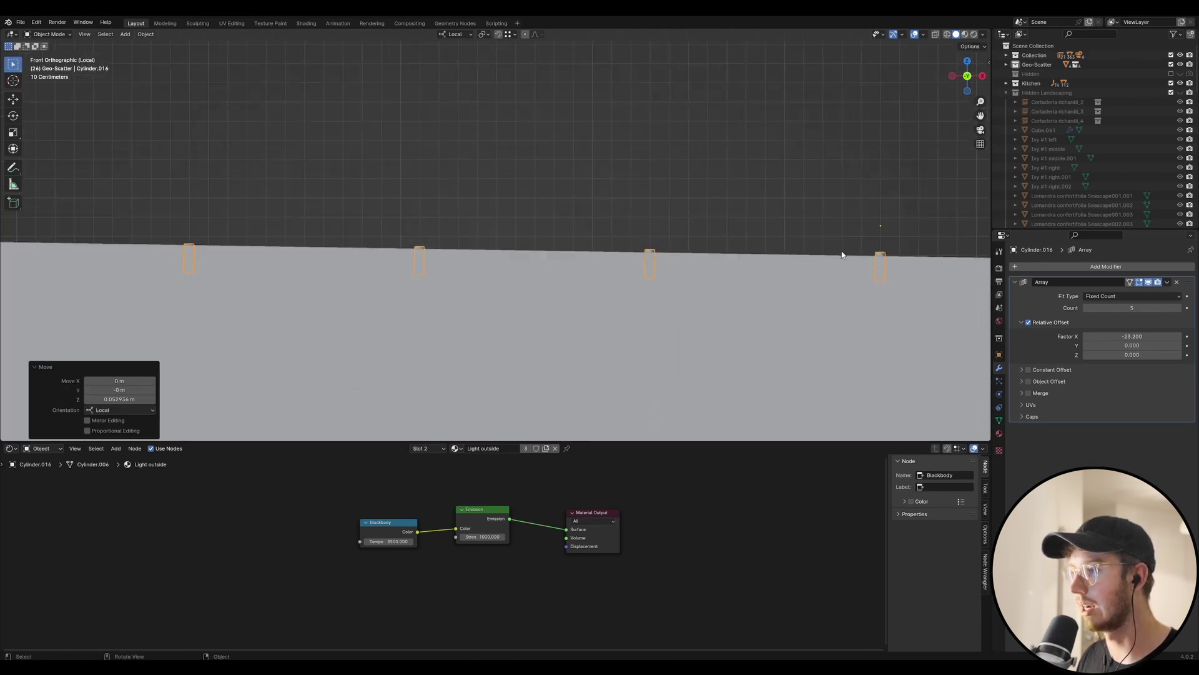
key(r)
key(z)
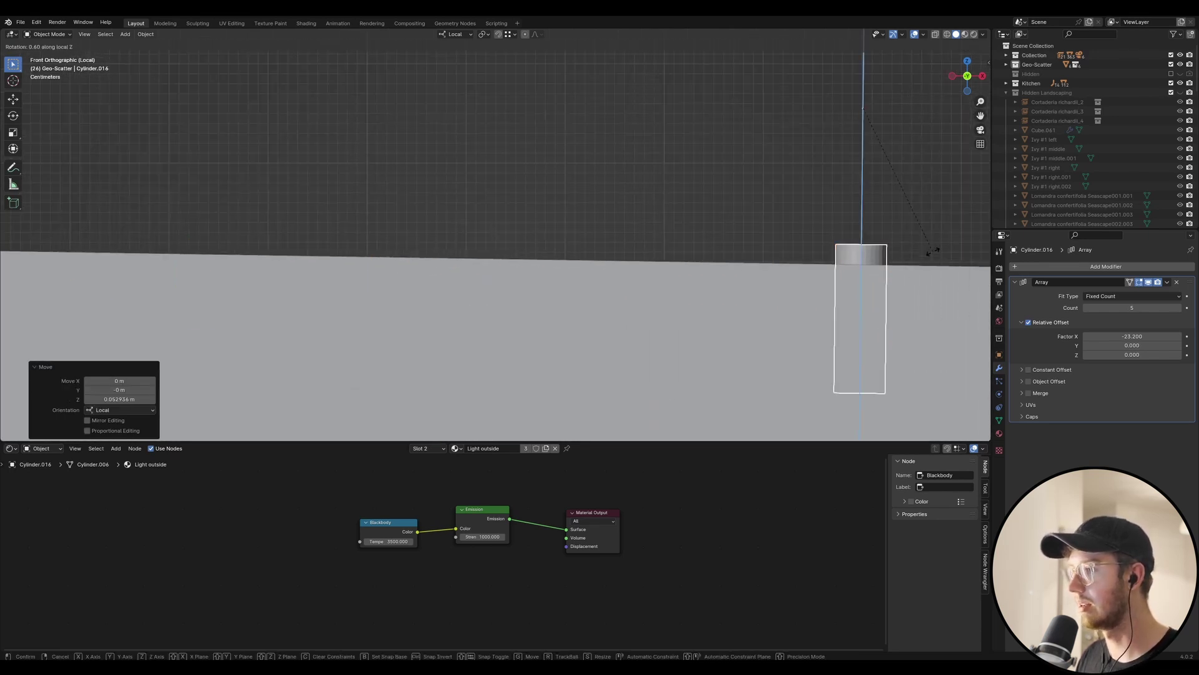
click(916, 231)
scroll(916, 232, down, 5)
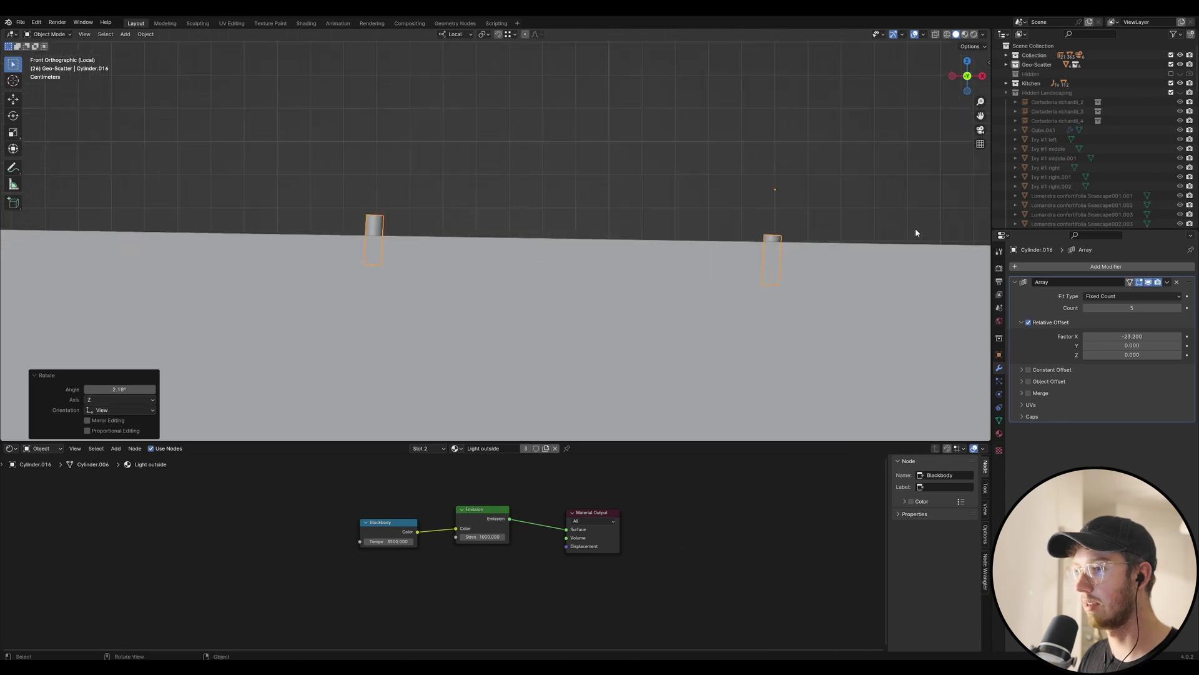
scroll(916, 233, down, 2)
key(r)
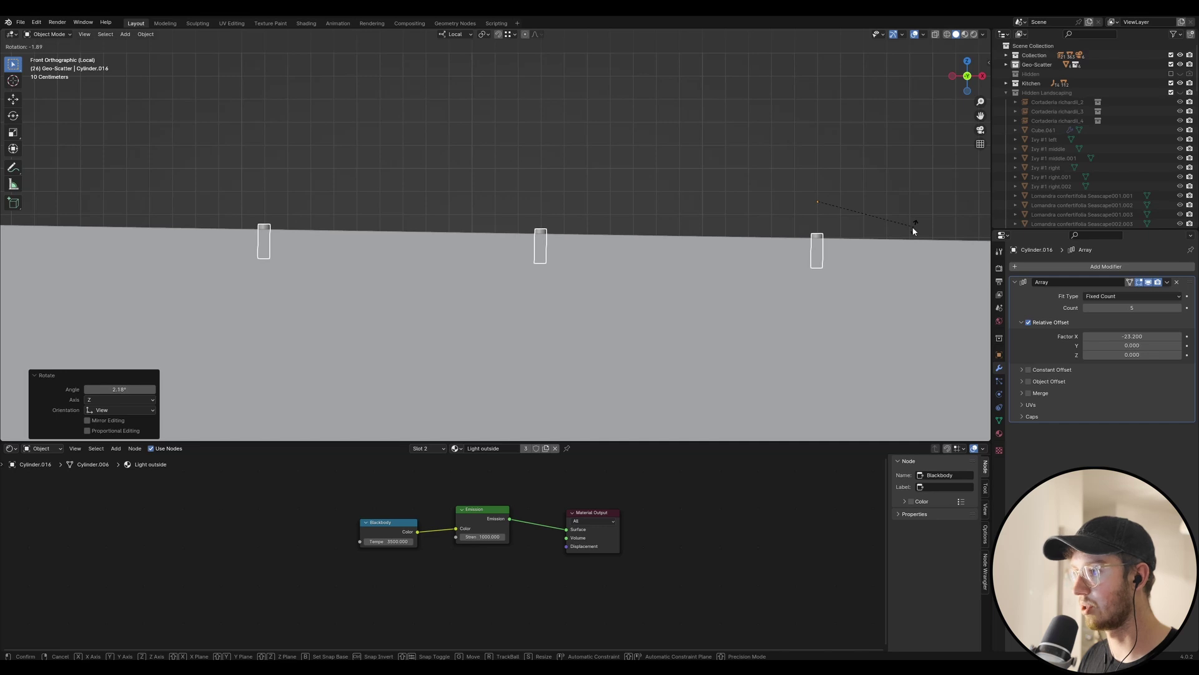
click(914, 231)
Step: Move the light's recessed inner face about -0.01 m along local Z in Edit Mode, and shift the whole row about 0.019 m along local Z
middle_drag(832, 238, 720, 242)
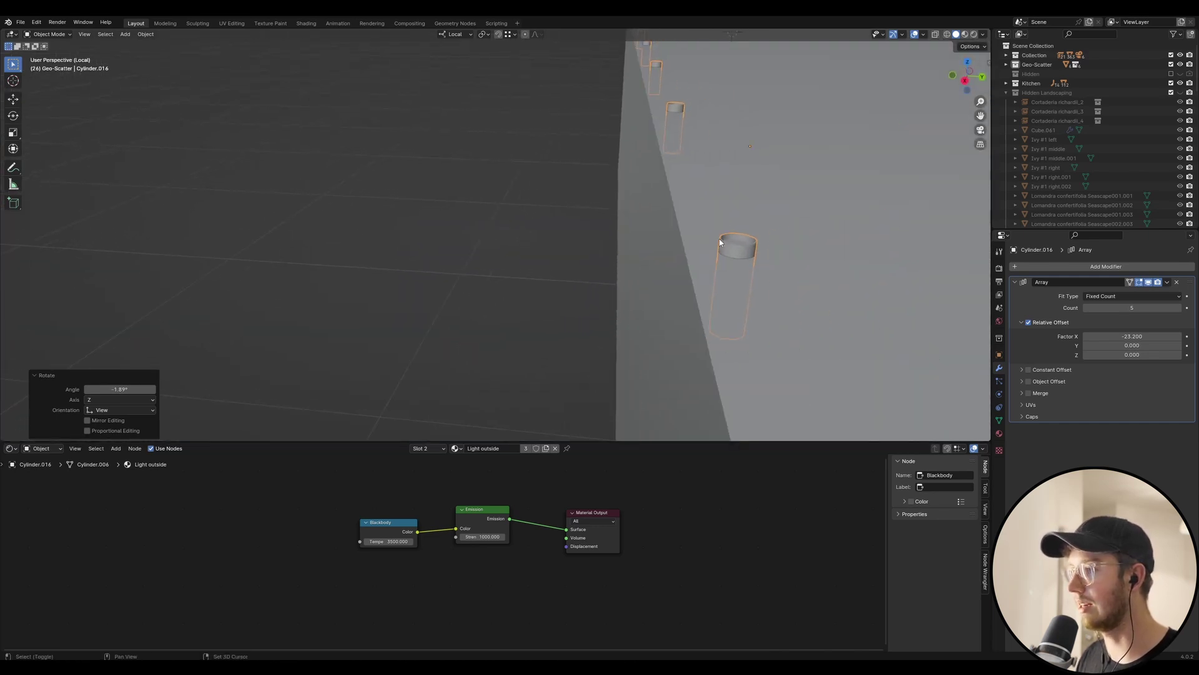
scroll(720, 242, up, 6)
key(Tab)
click(734, 249)
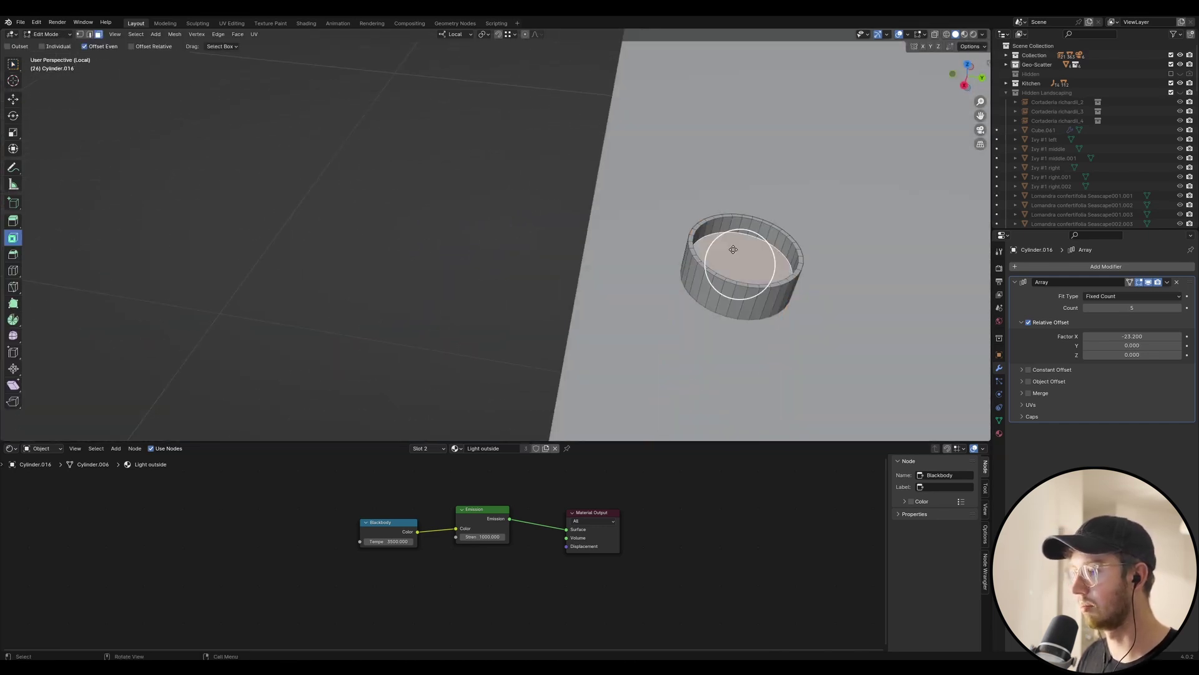
key(e)
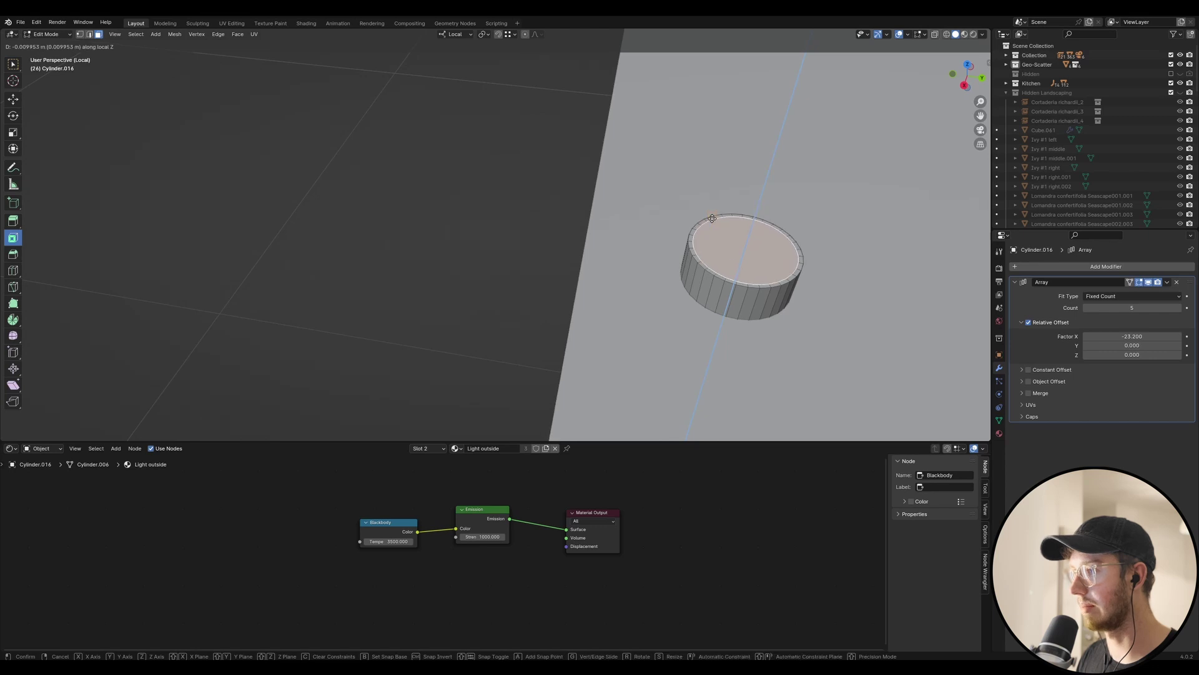
click(774, 226)
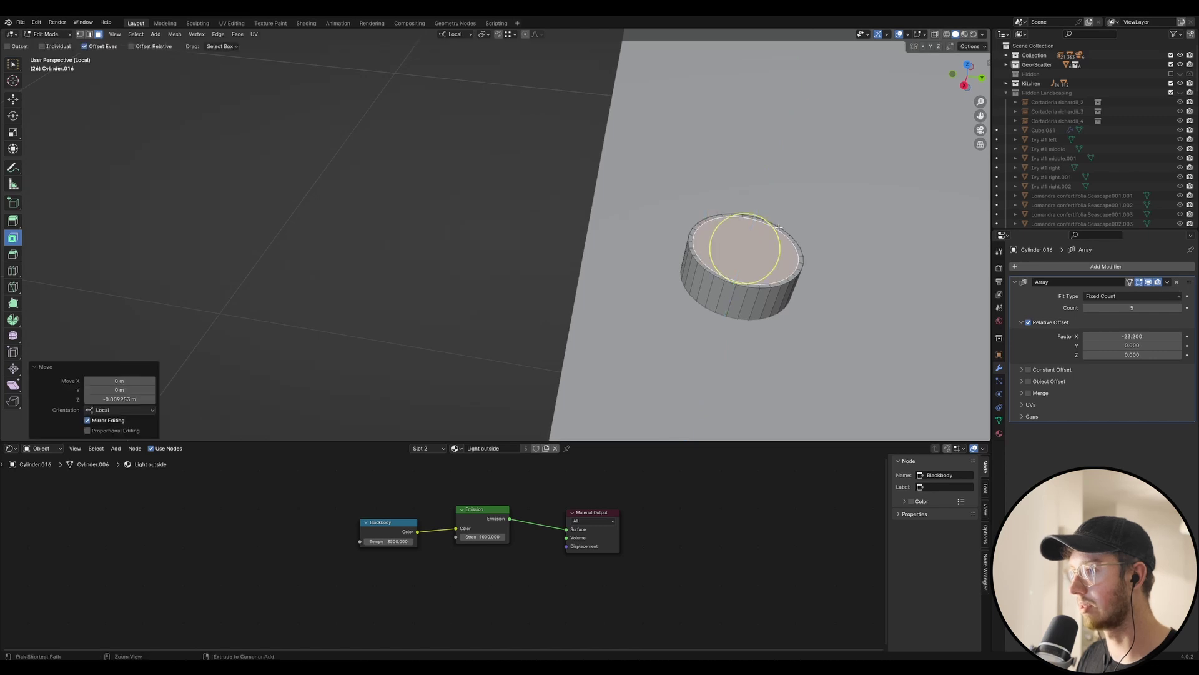
click(766, 283)
scroll(766, 283, down, 10)
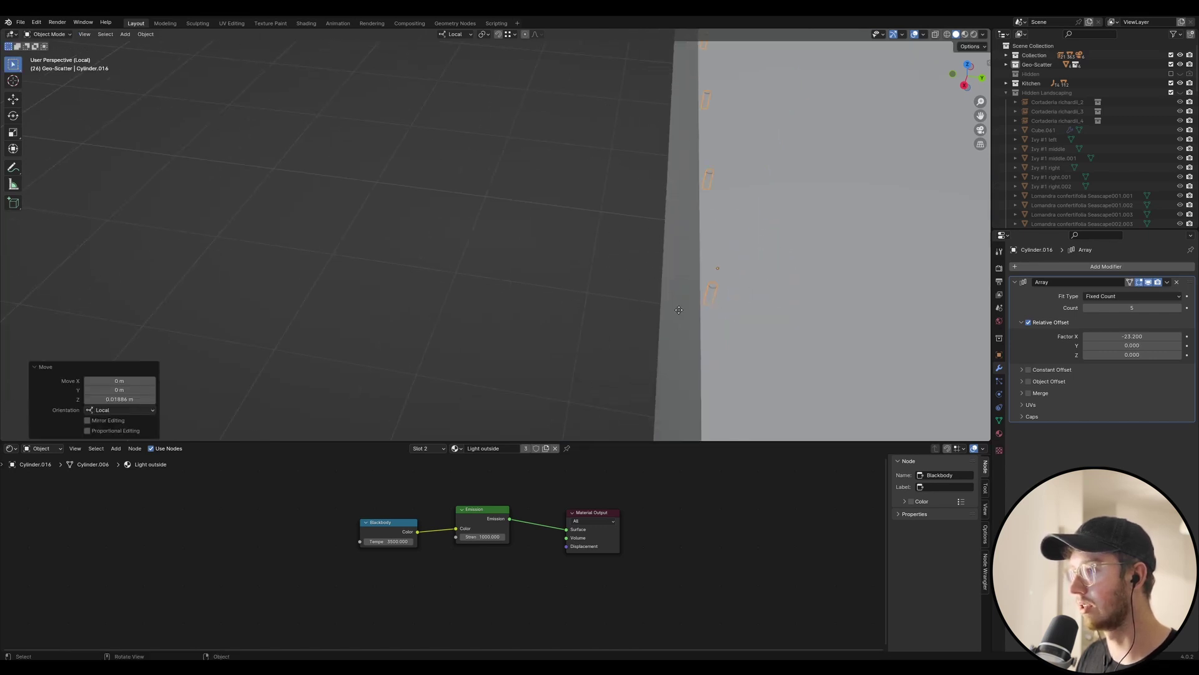
Step: Add a second Array modifier to the pool lights with a count of 3, spreading the rows across the pool's width
middle_drag(752, 292, 990, 279)
middle_drag(2, 279, 415, 347)
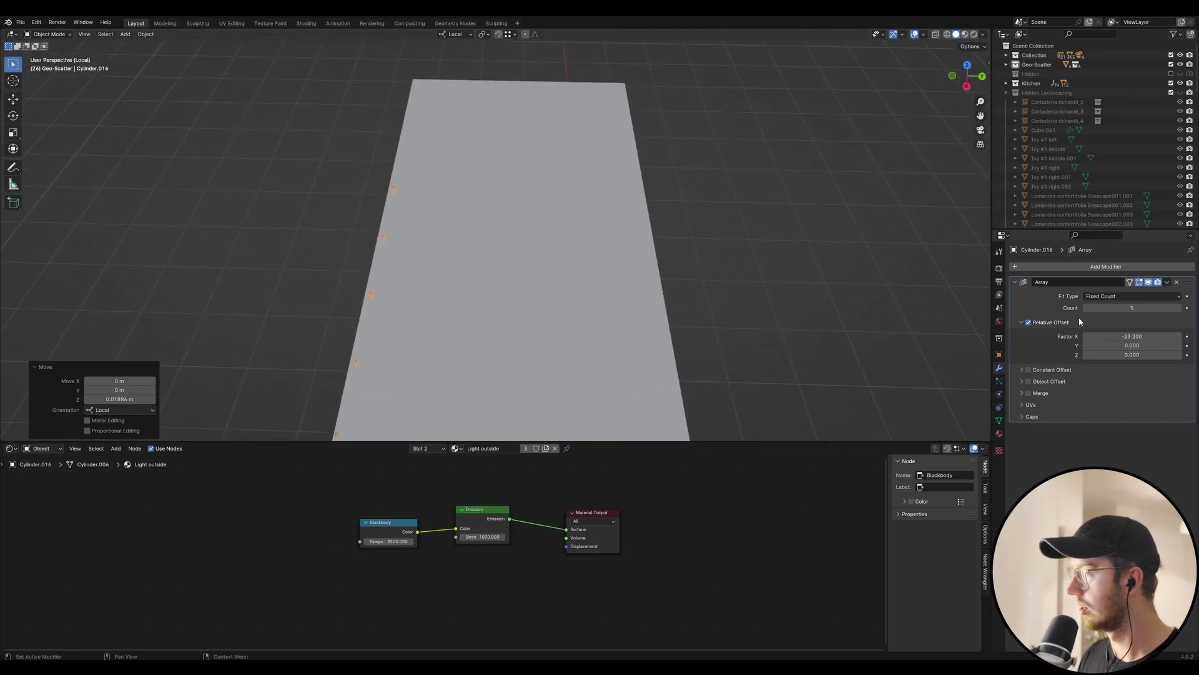
click(1022, 266)
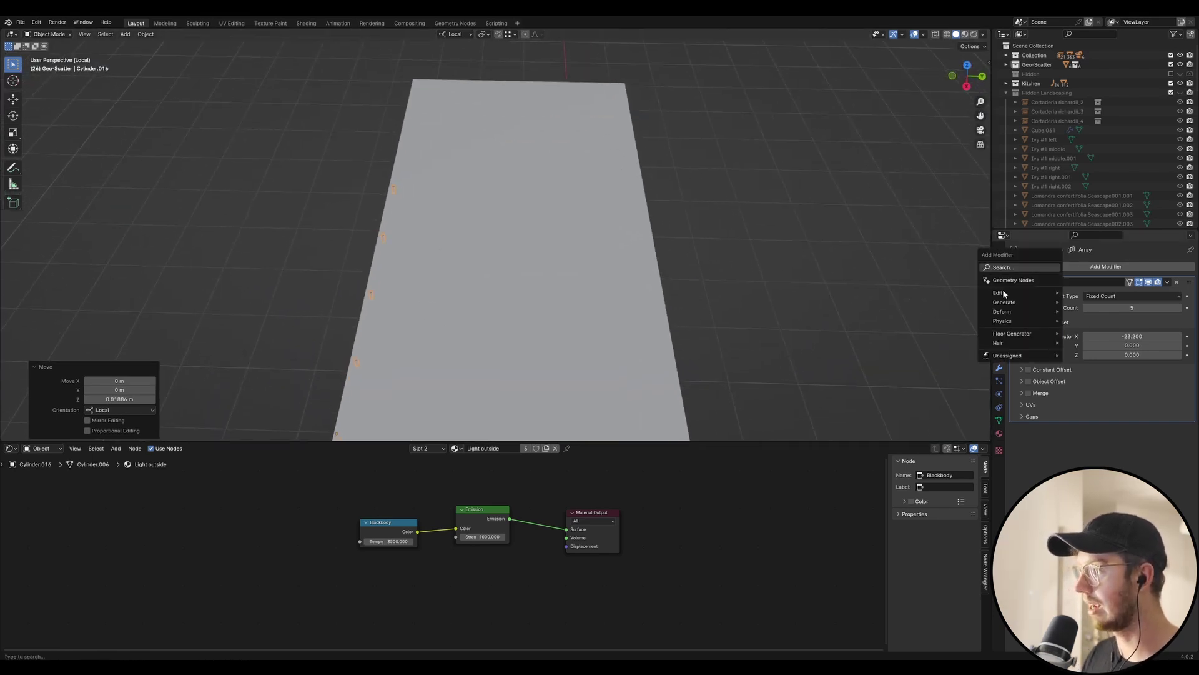
click(1029, 269)
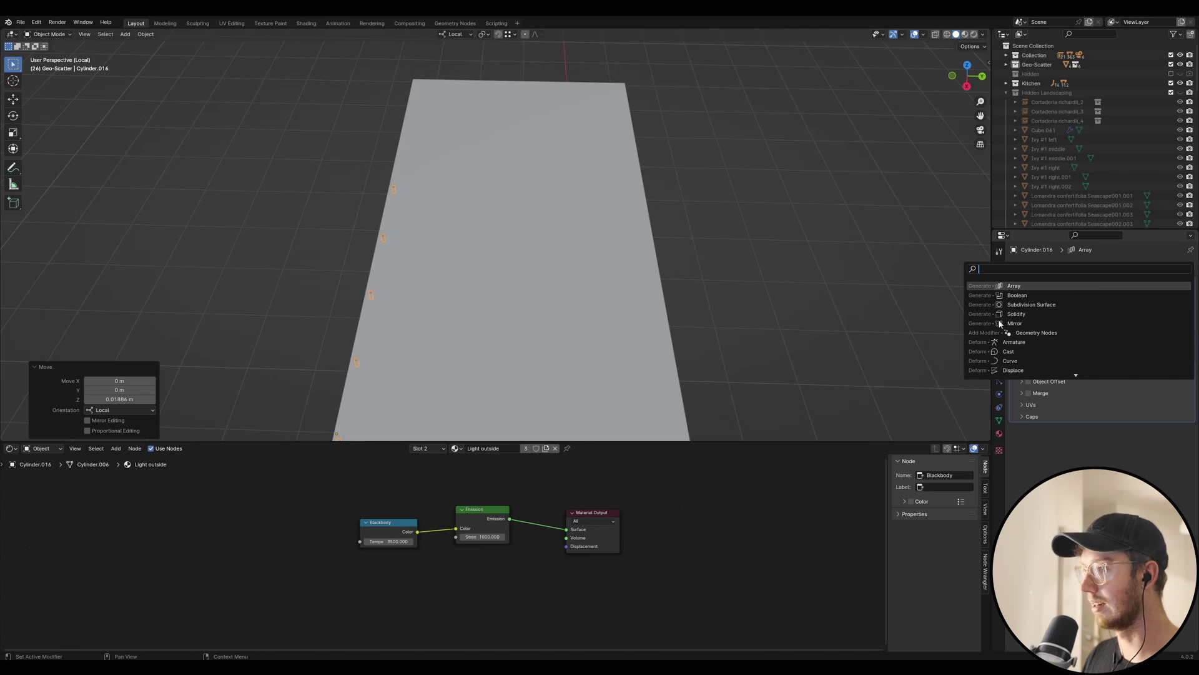
key(Return)
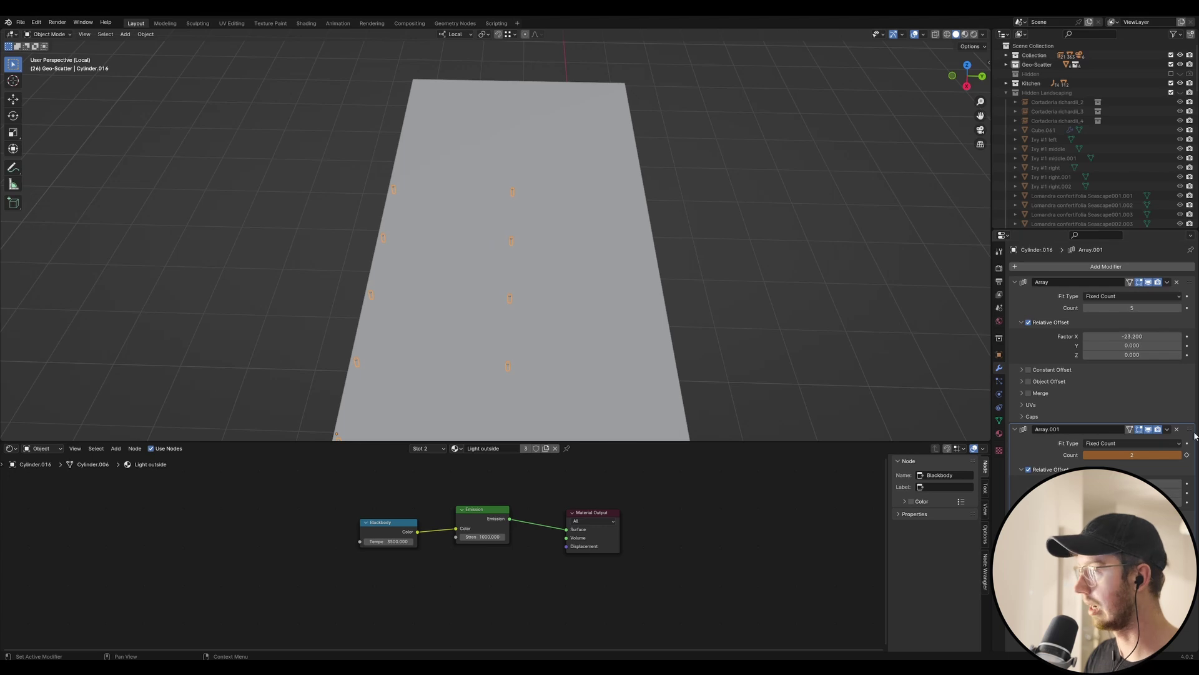
click(1179, 455)
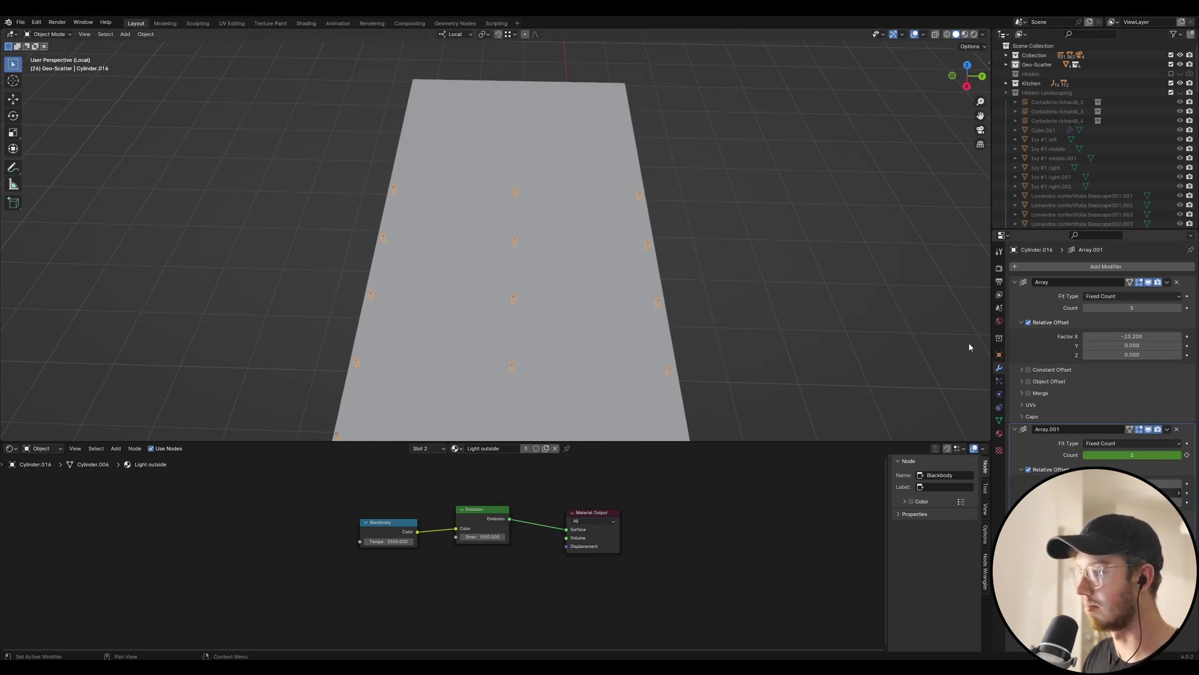
Step: Exit local view, make the pool lights' "Light outside" material a separate copy and rename it "Pool Light"
key(slash)
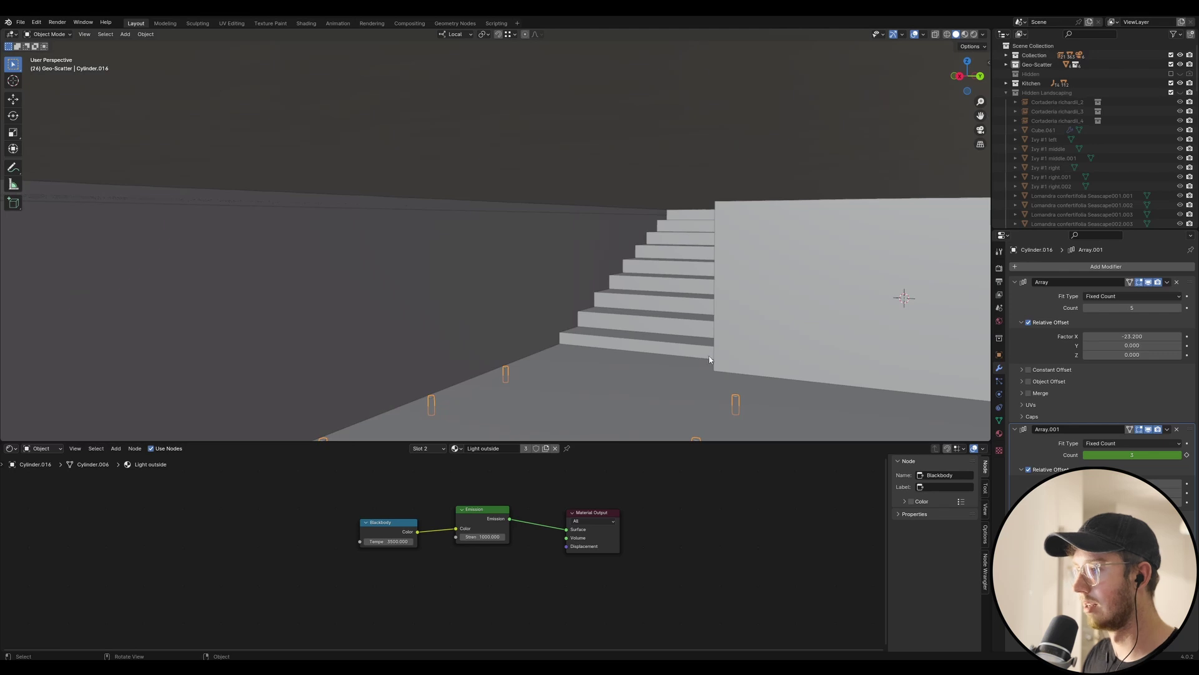
middle_drag(710, 360, 807, 317)
scroll(774, 346, down, 3)
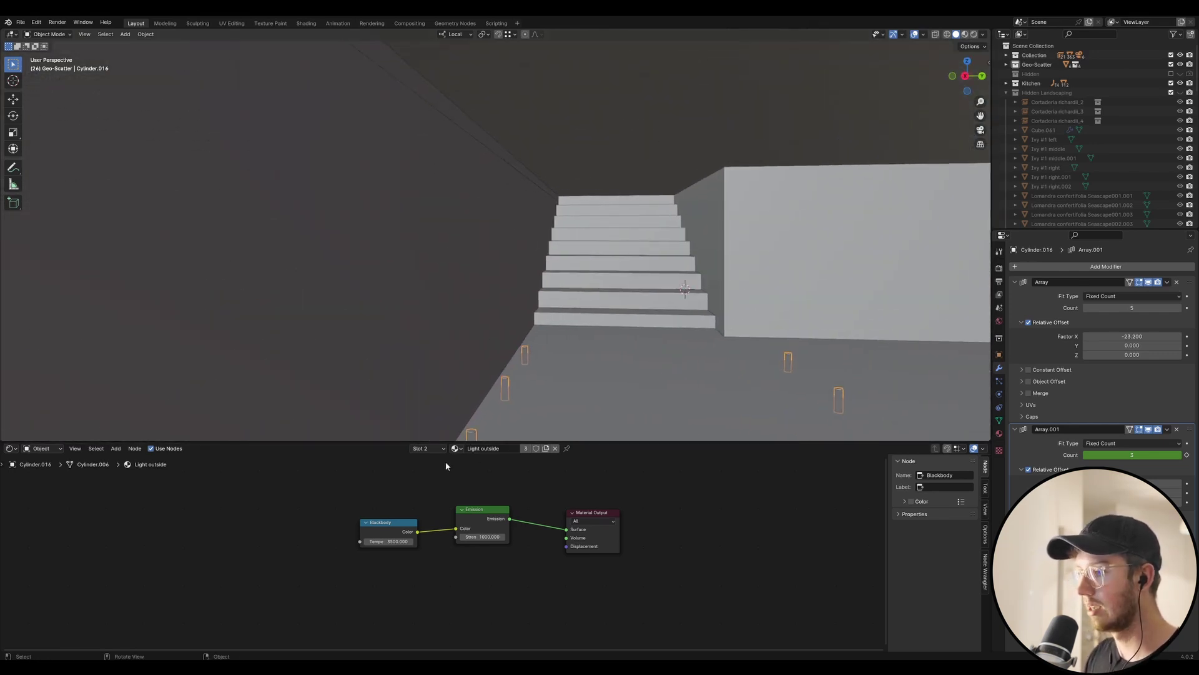
click(546, 447)
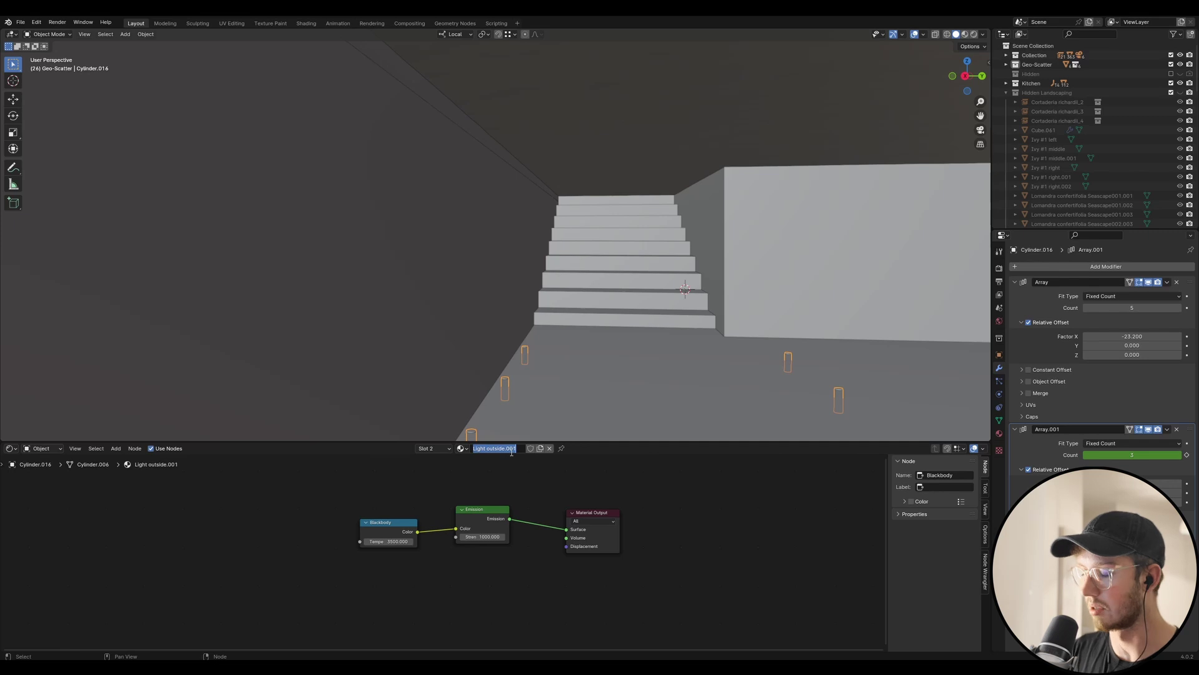
text(Pool Li)
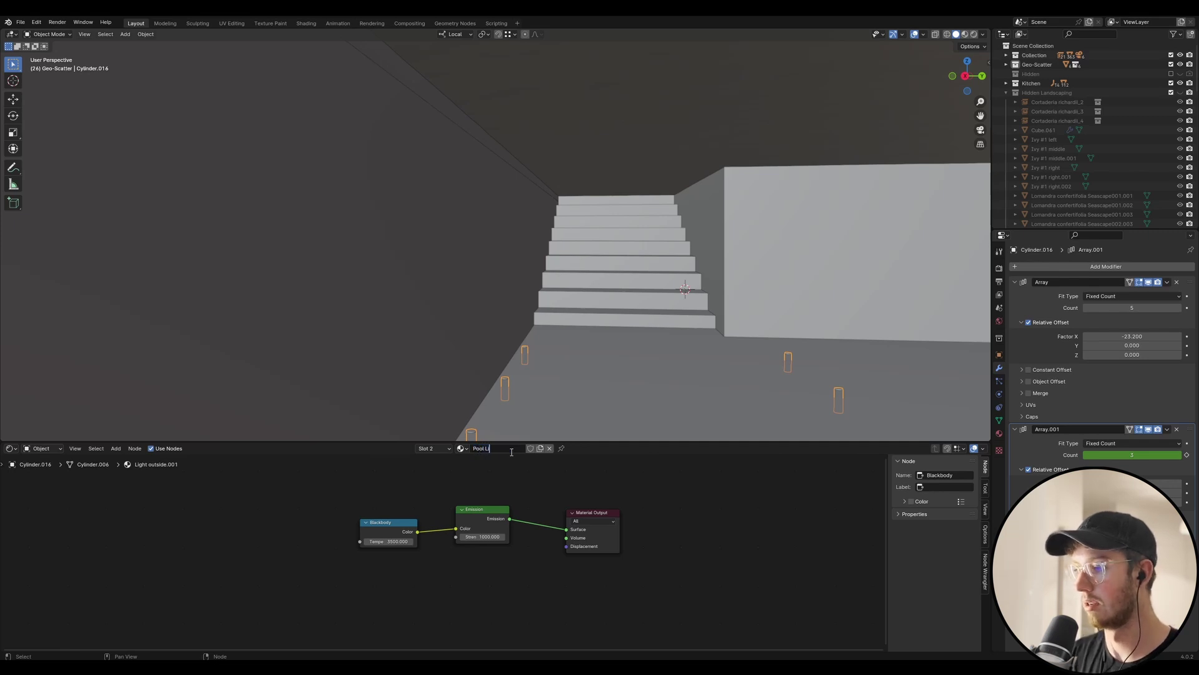
text(ght)
key(Return)
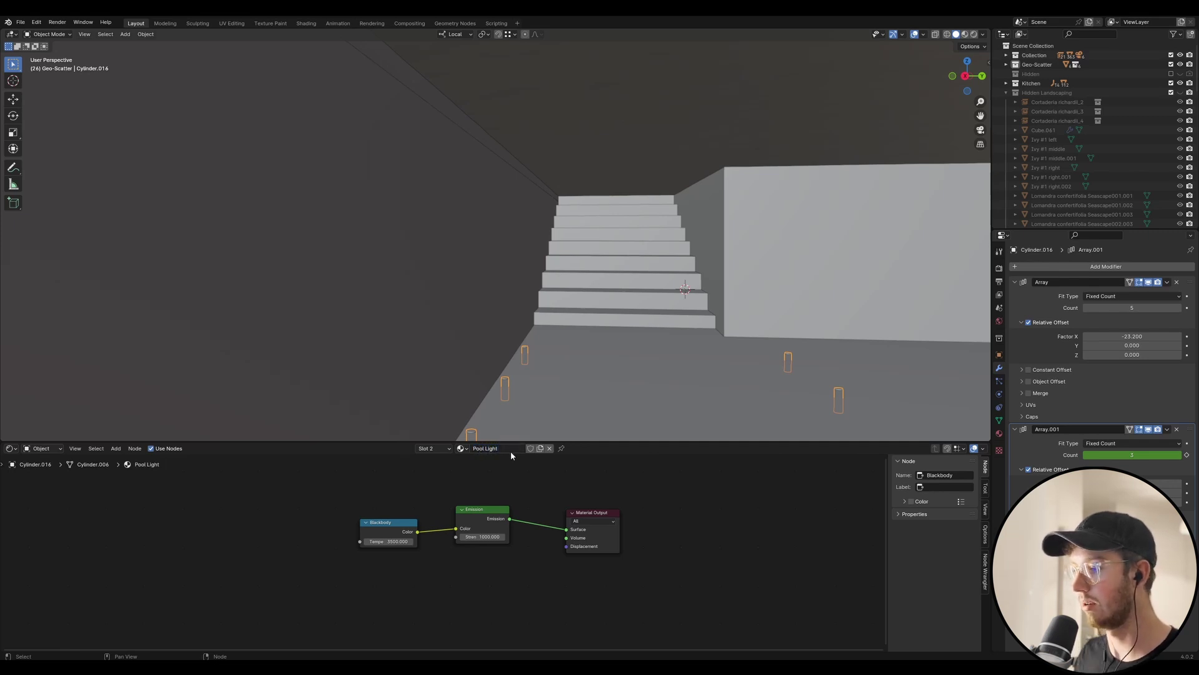
Step: Set the Blackbody node's temperature to 5000 in the Pool Light material
click(396, 541)
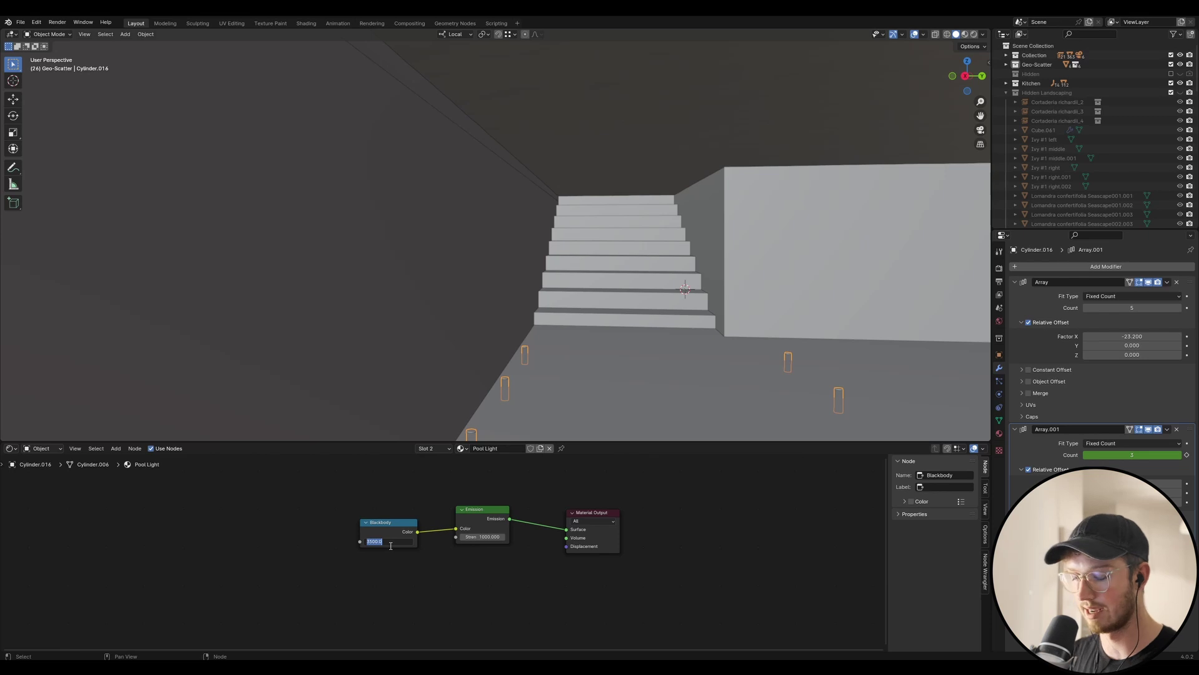
text(5)
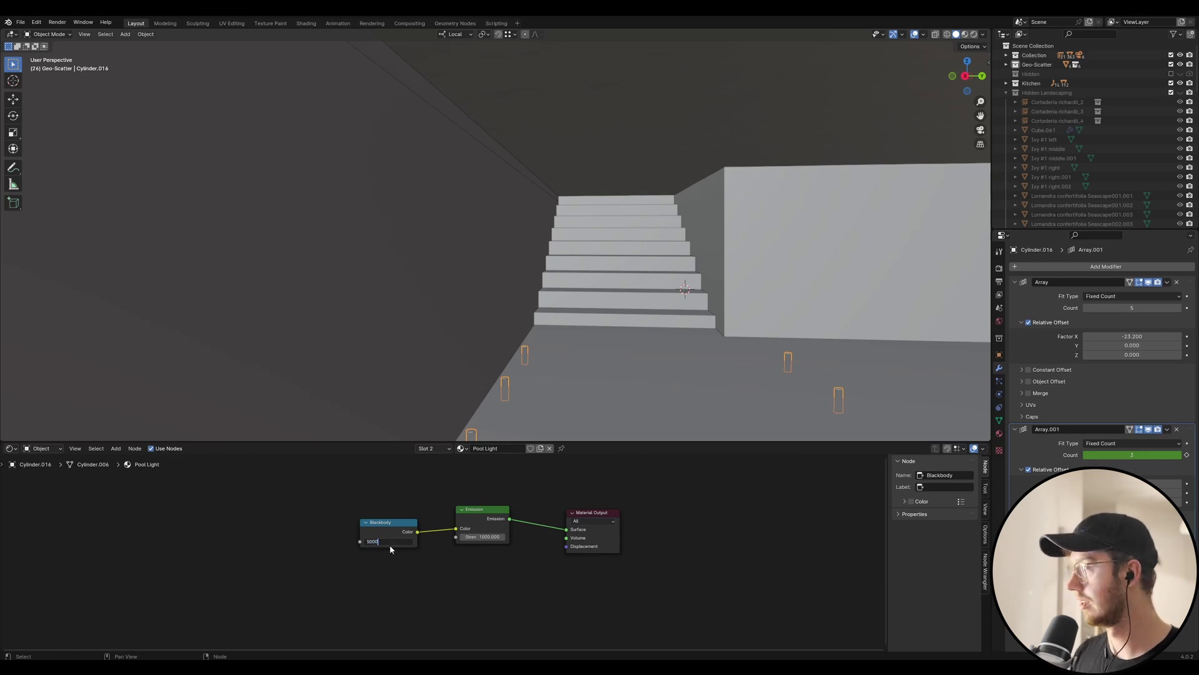
key(Return)
Step: Display the Pool Light material's properties, save the file, and preview the scene through the camera in rendered shading
click(998, 432)
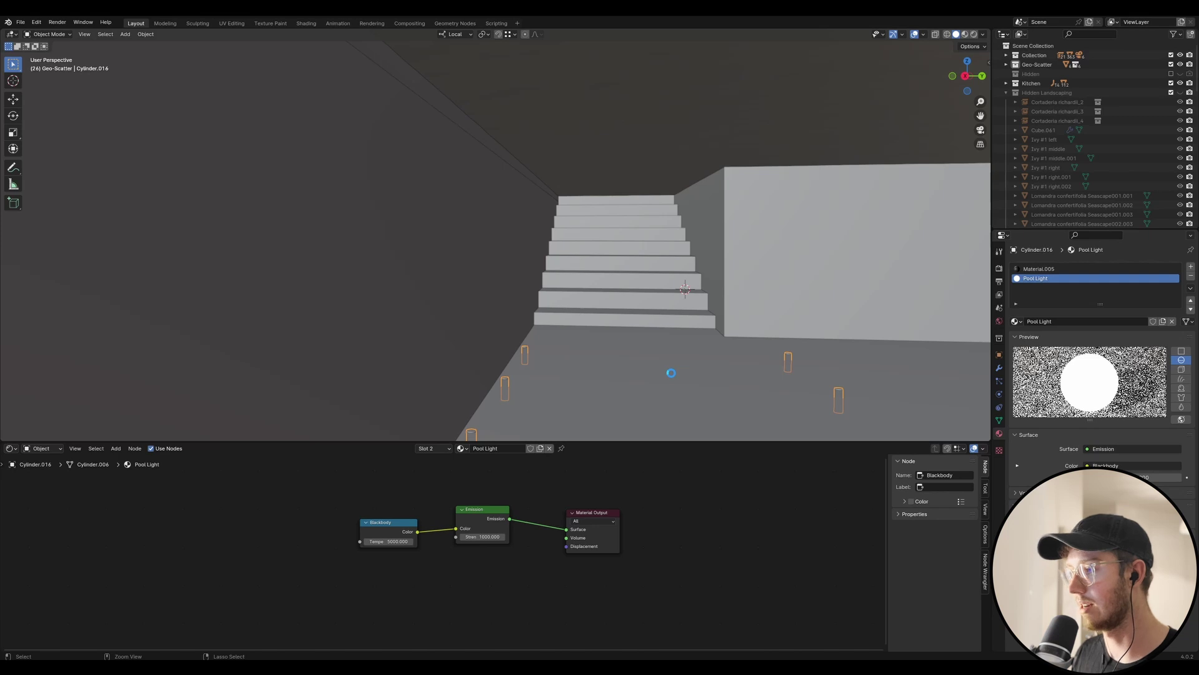
key(KP_0)
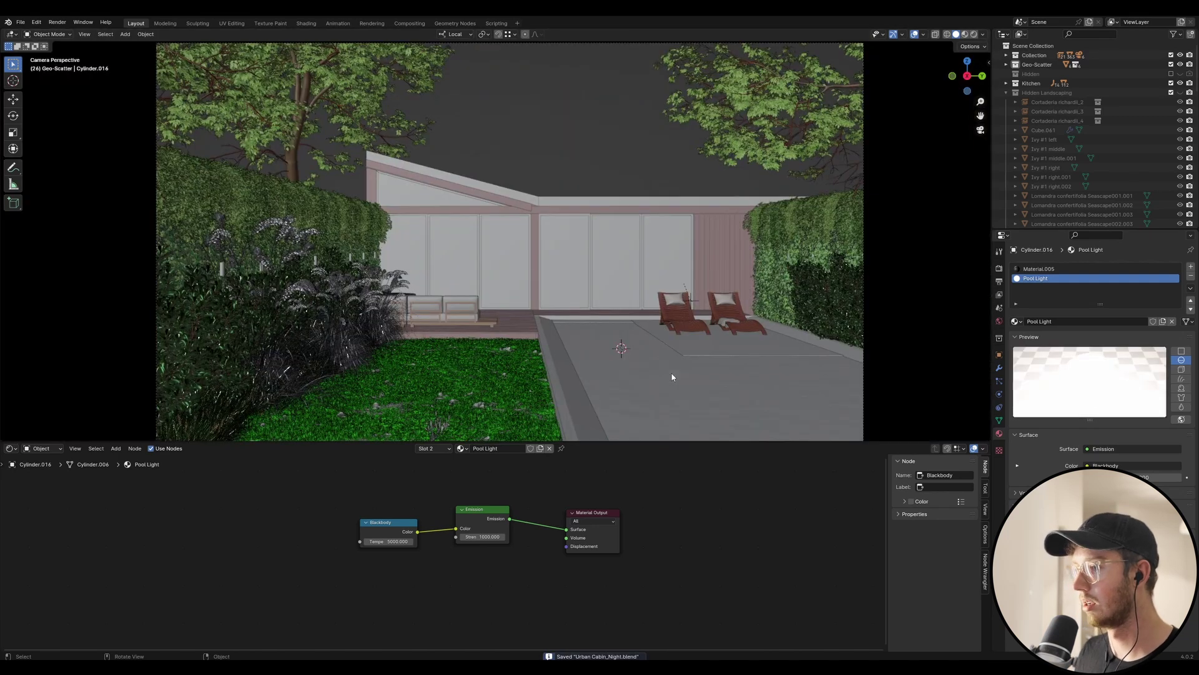
scroll(585, 292, up, 2)
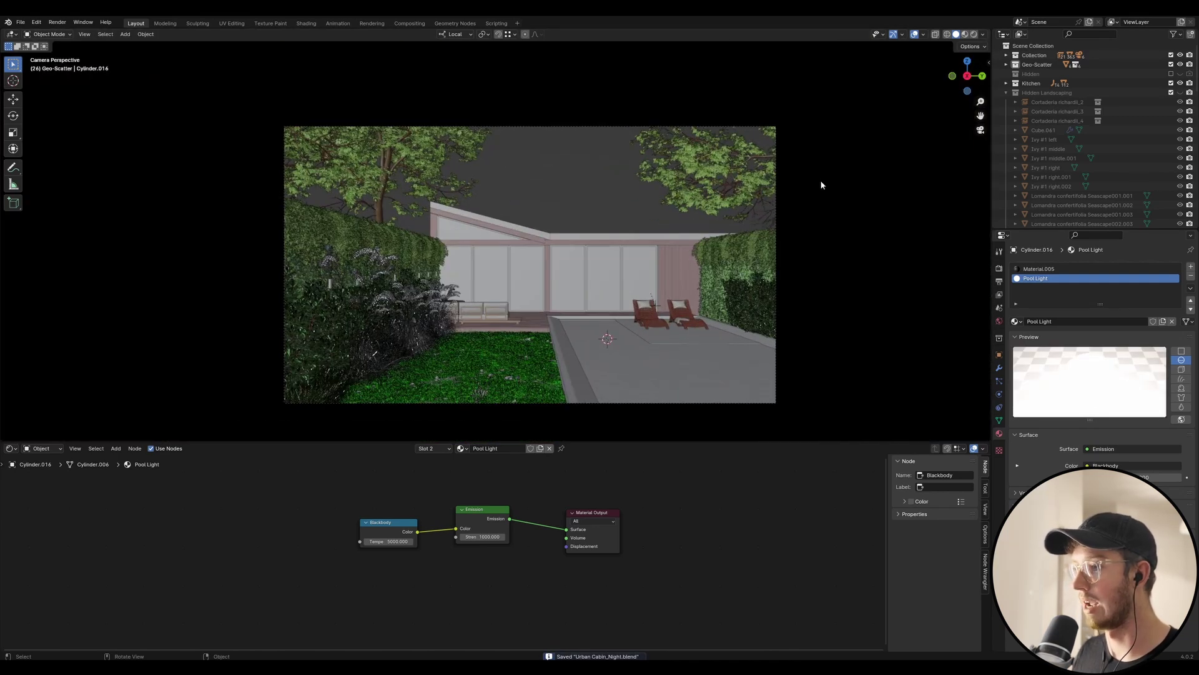
click(980, 37)
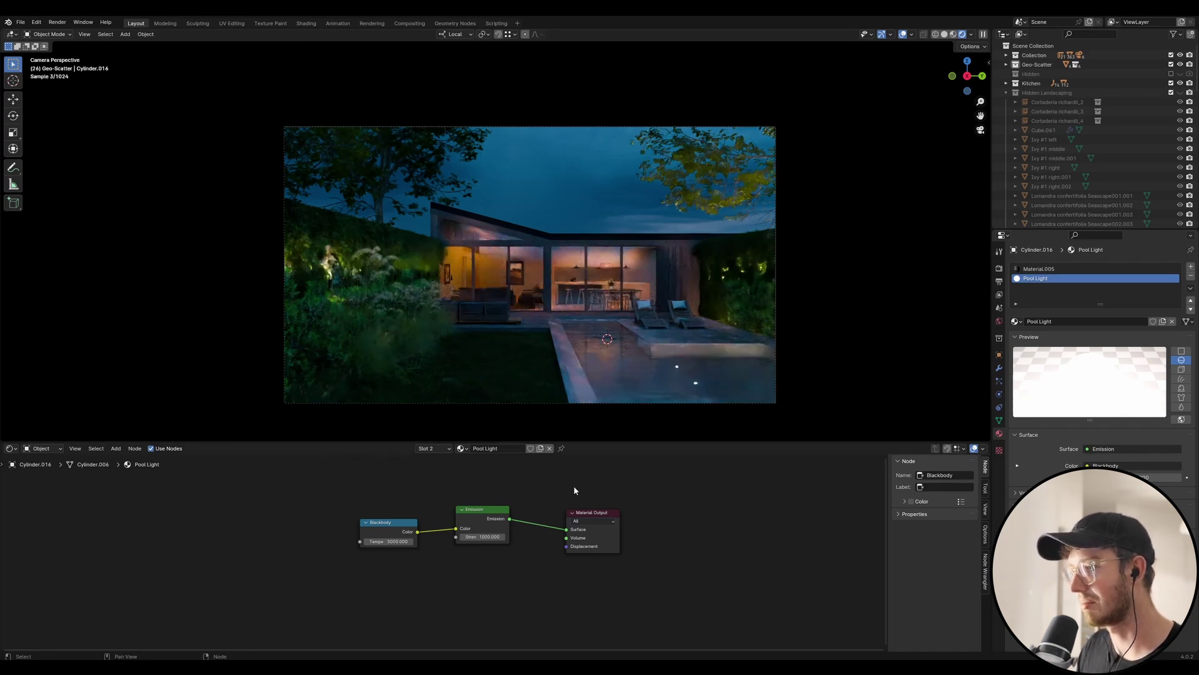
Step: Set the Emission node's strength to 500 in the Pool Light material
click(481, 536)
text(5)
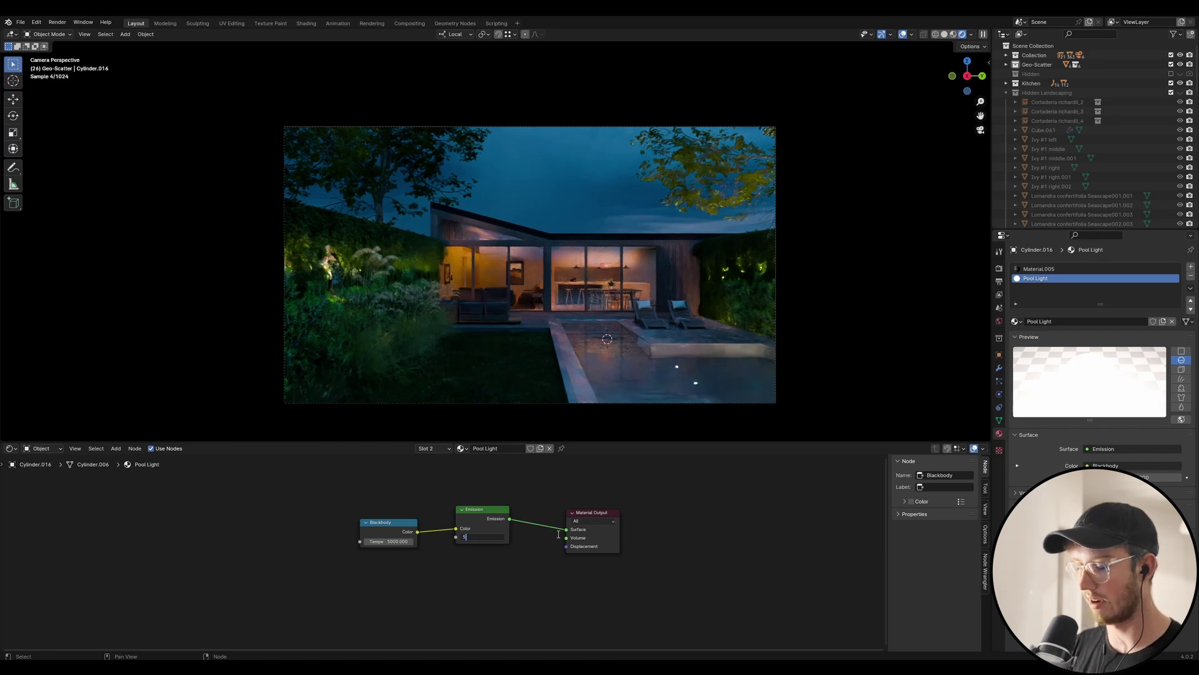
text(00)
key(Return)
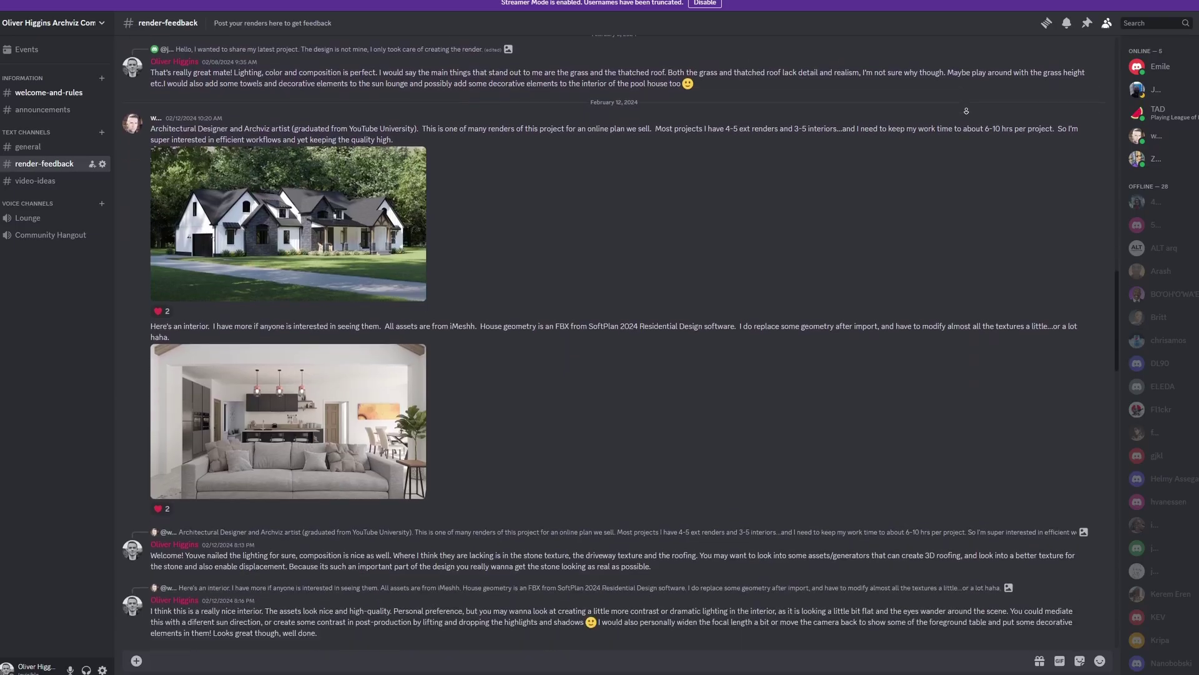
Step: Browse the posts and replies in the render-feedback channel of the Discord archviz community
scroll(966, 110, down, 5)
scroll(967, 111, down, 15)
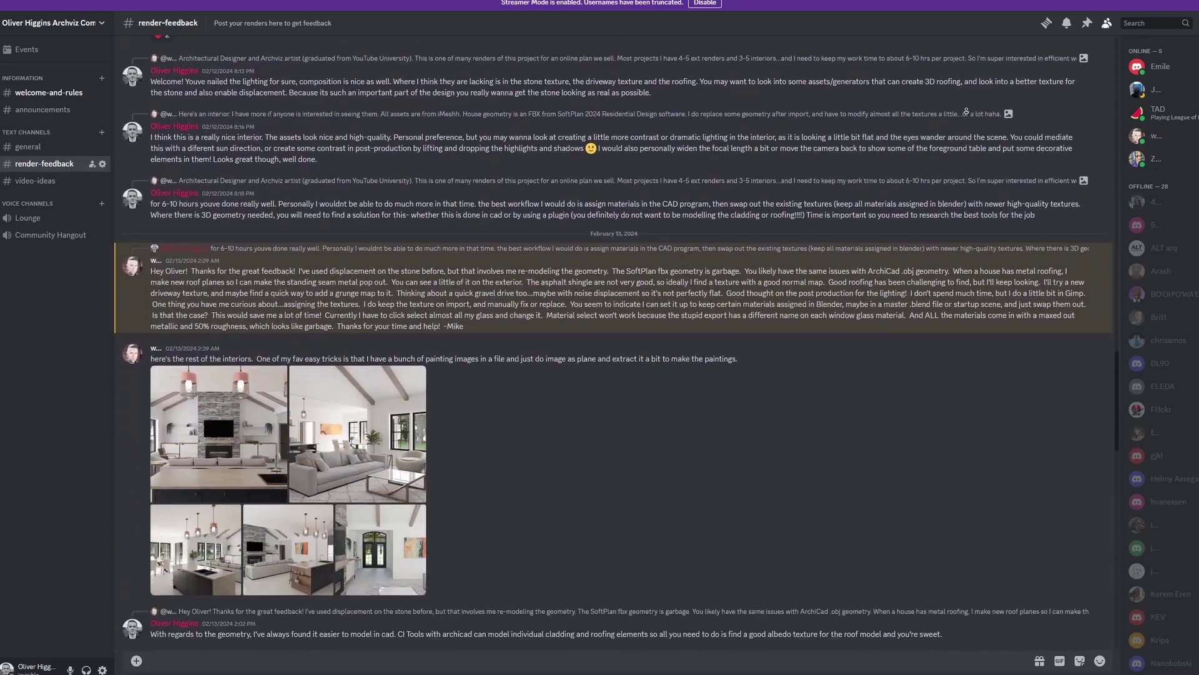
scroll(967, 110, down, 10)
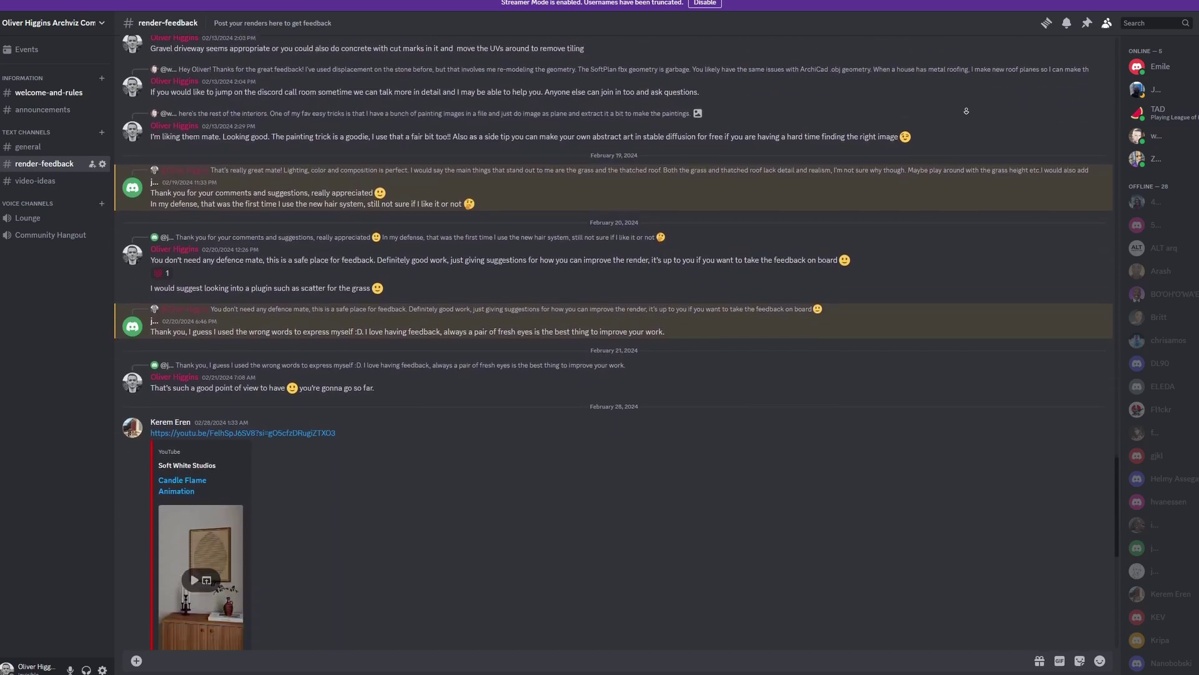